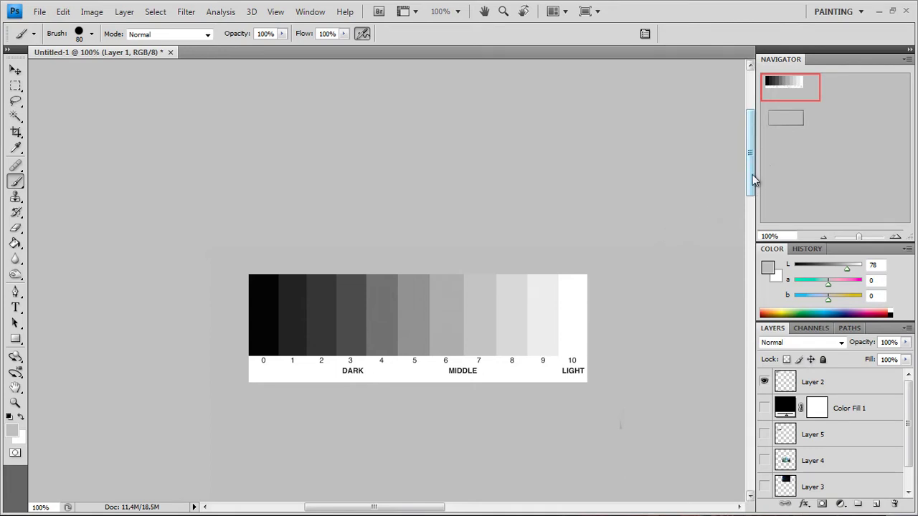
# Set the foreground colour to a light grey (L 78) in the Color Picker.
pyautogui.moveTo(752, 179)
pyautogui.mouseDown()
pyautogui.moveTo(751, 191)
pyautogui.moveTo(750, 175)
pyautogui.mouseUp()
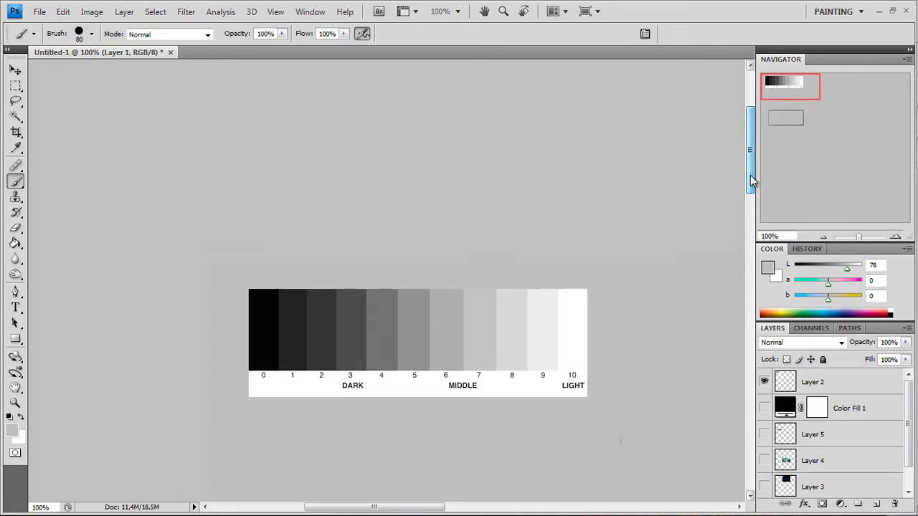
pyautogui.click(13, 430)
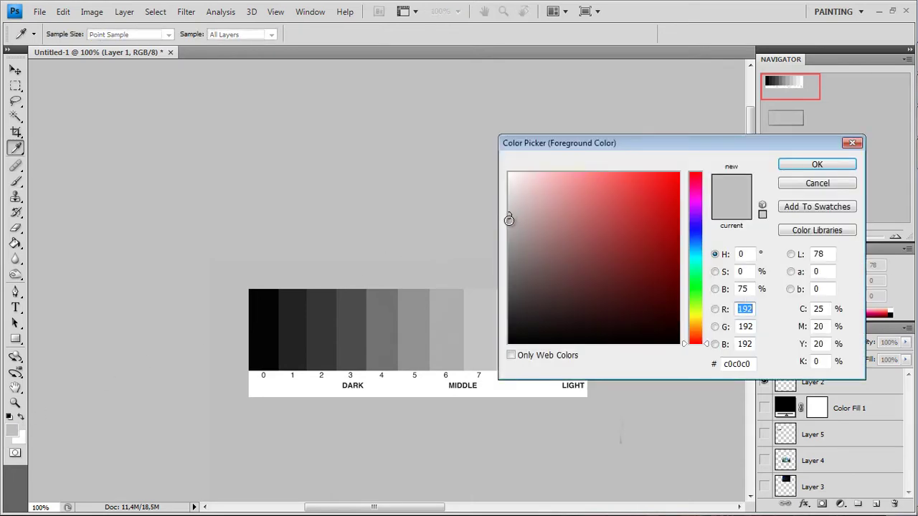
pyautogui.moveTo(508, 220); pyautogui.dragTo(476, 372)
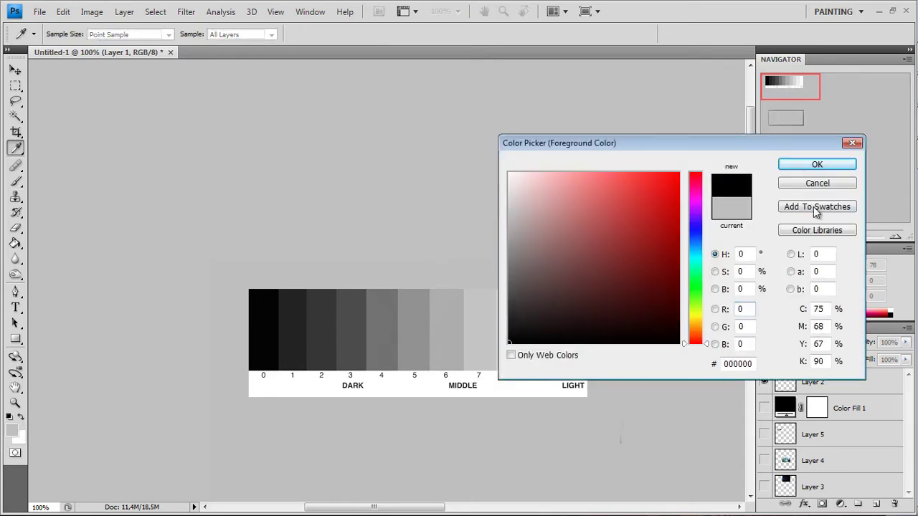
pyautogui.click(816, 183)
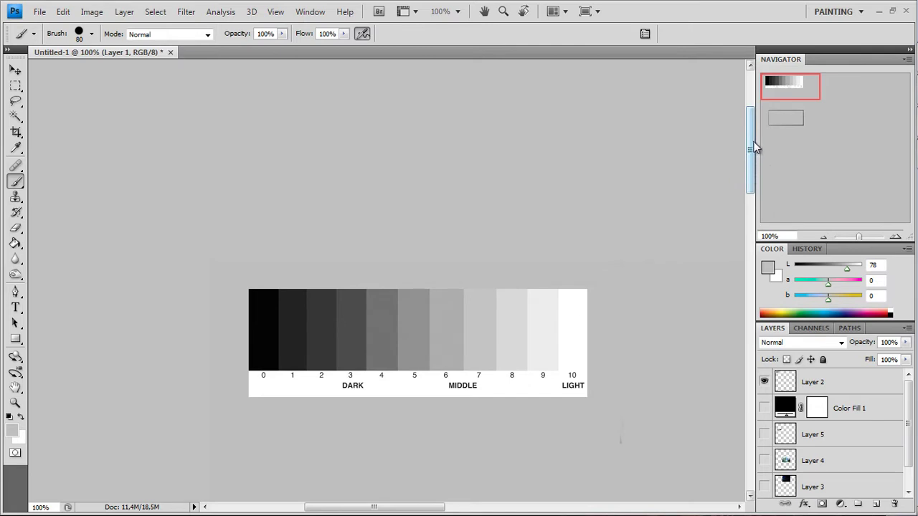
pyautogui.moveTo(752, 144); pyautogui.dragTo(752, 162)
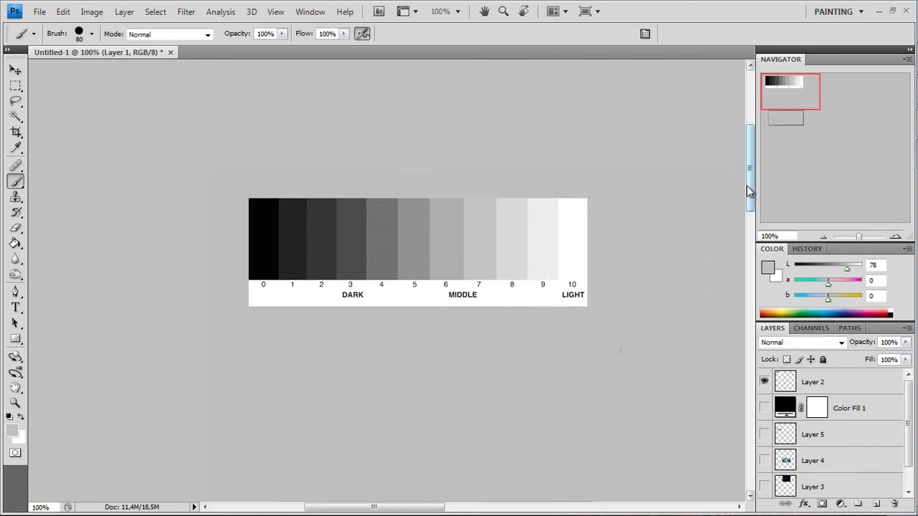
# Pan left and up past the grey-scale chart and rectangle to an empty stretch of canvas.
pyautogui.scroll(-2, 746, 197)
pyautogui.moveTo(659, 300); pyautogui.dragTo(527, 287)
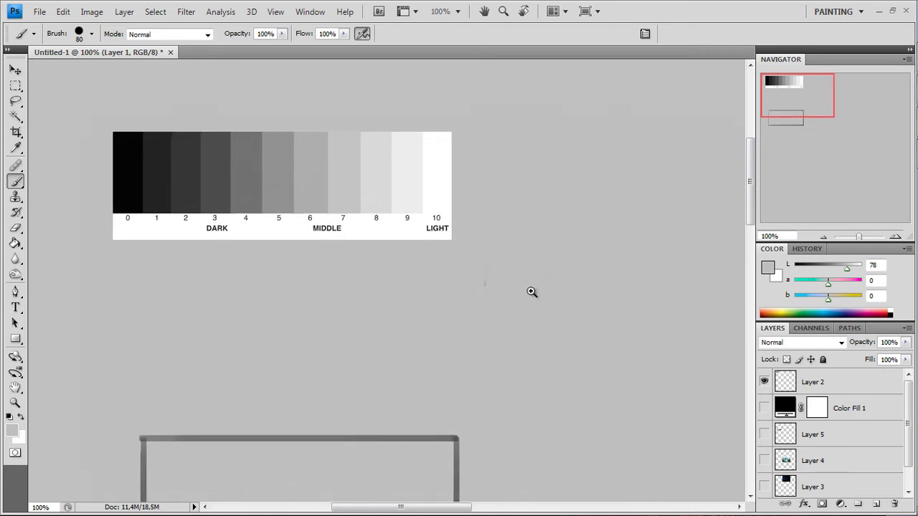
pyautogui.moveTo(633, 282); pyautogui.dragTo(522, 286)
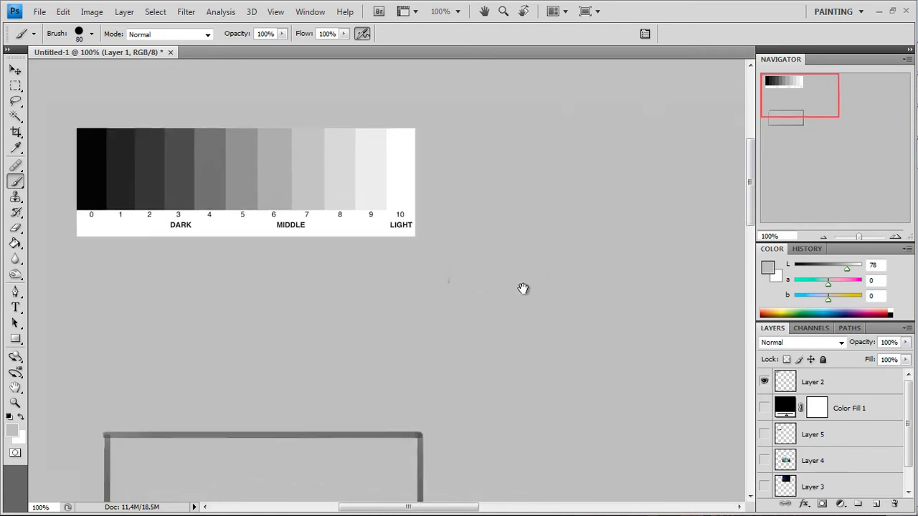
pyautogui.moveTo(637, 358); pyautogui.dragTo(547, 328)
pyautogui.moveTo(634, 342)
pyautogui.mouseDown()
pyautogui.moveTo(561, 331)
pyautogui.moveTo(621, 344)
pyautogui.moveTo(610, 337)
pyautogui.mouseUp()
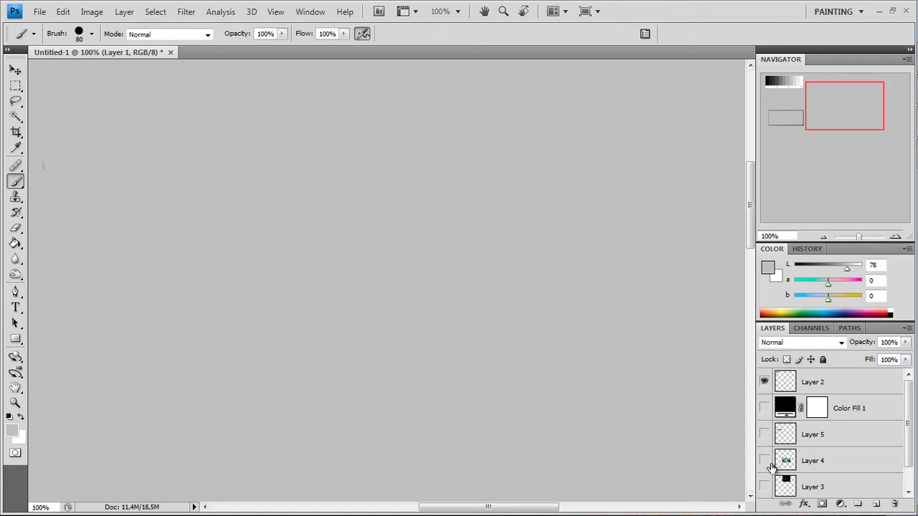
# Show Layer 3's moonlit night-sky painting, reposition it in view, and turn on Color Fill 1.
pyautogui.click(765, 488)
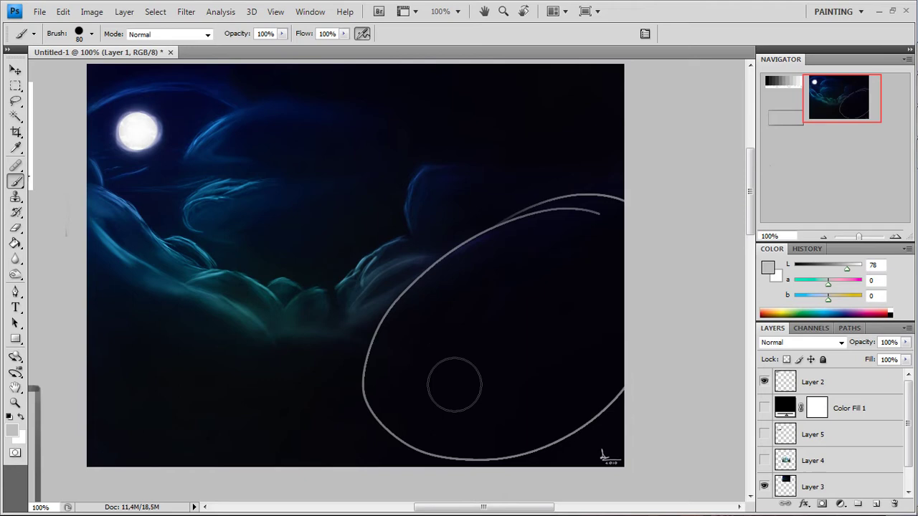
pyautogui.press('space')
pyautogui.moveTo(484, 216)
pyautogui.mouseDown()
pyautogui.moveTo(492, 297)
pyautogui.moveTo(469, 305)
pyautogui.moveTo(488, 294)
pyautogui.moveTo(492, 273)
pyautogui.mouseUp()
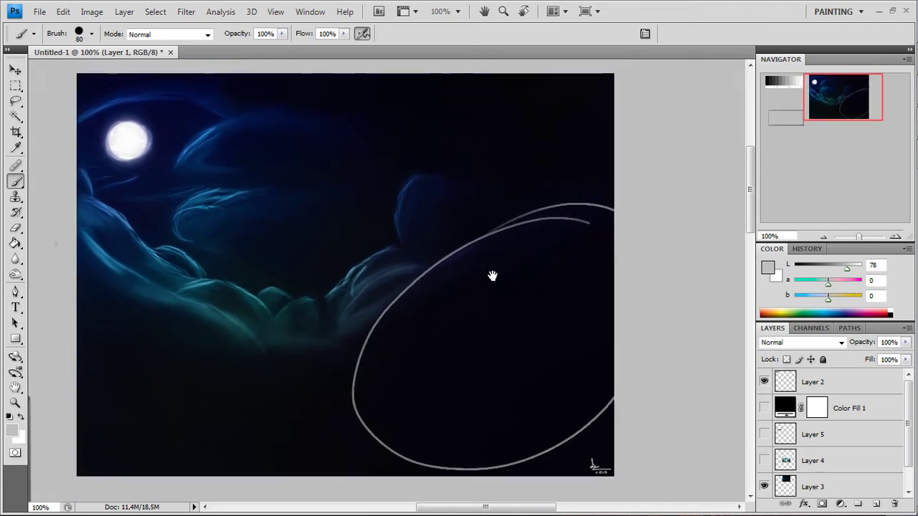
pyautogui.moveTo(491, 322); pyautogui.dragTo(477, 282)
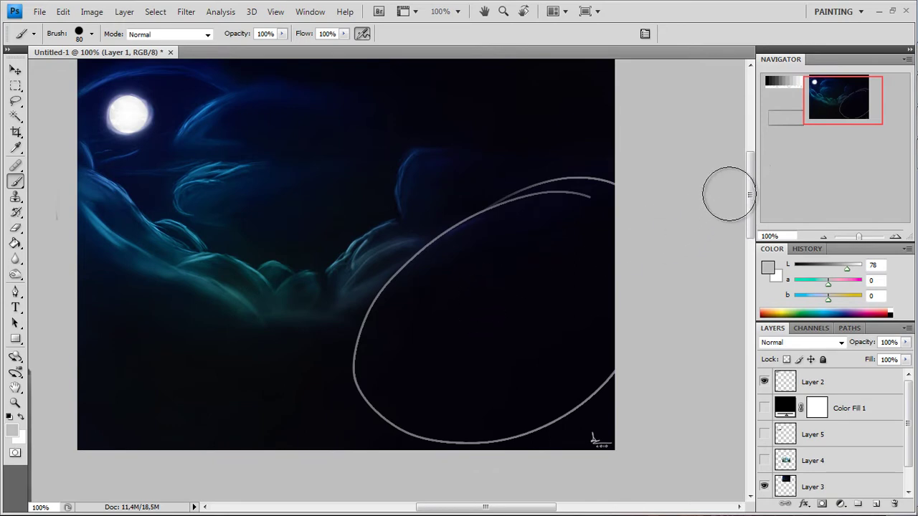
pyautogui.moveTo(746, 194); pyautogui.dragTo(750, 185)
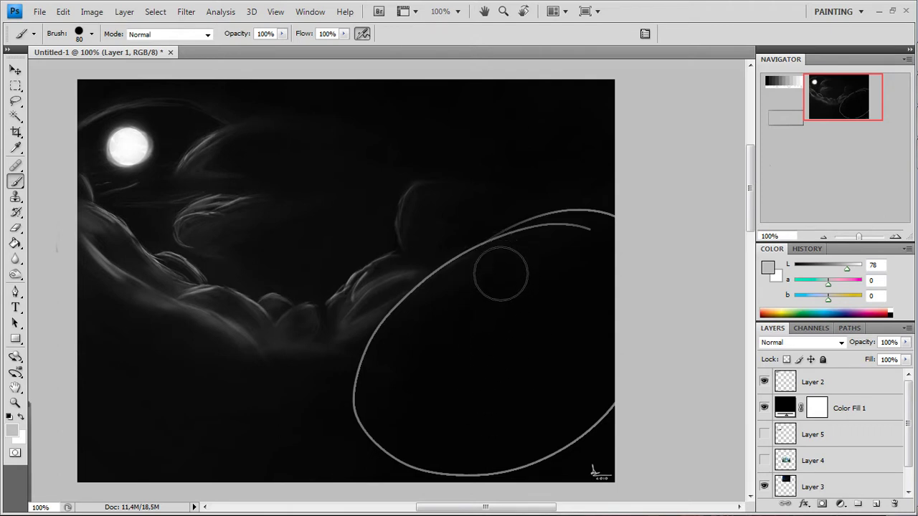
# Hide Color Fill 1 and set the foreground colour to a deep navy blue.
pyautogui.click(763, 408)
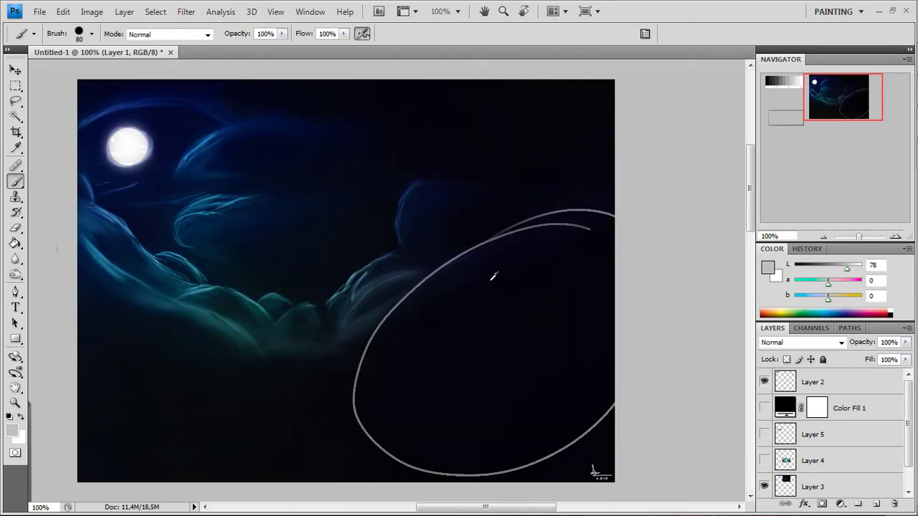
pyautogui.keyDown('alt'); pyautogui.click(466, 283); pyautogui.keyUp('alt')
pyautogui.click(13, 430)
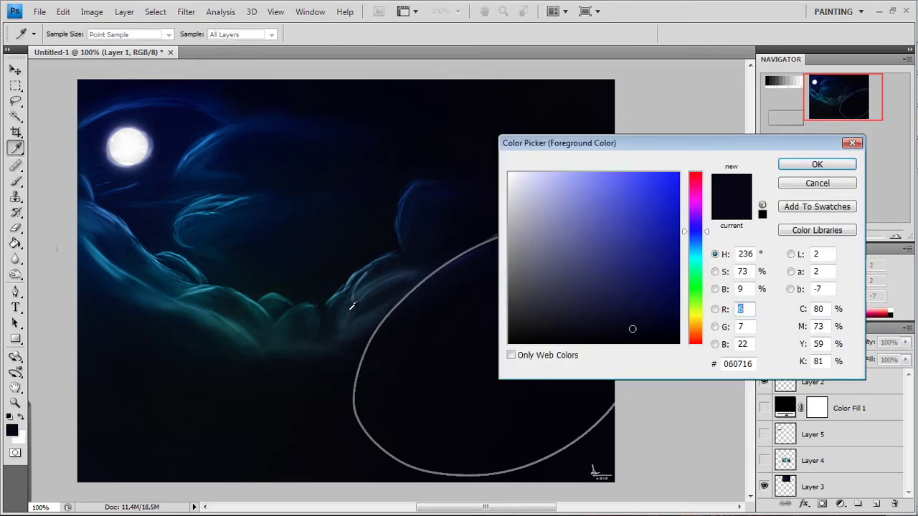
pyautogui.click(622, 317)
pyautogui.click(839, 166)
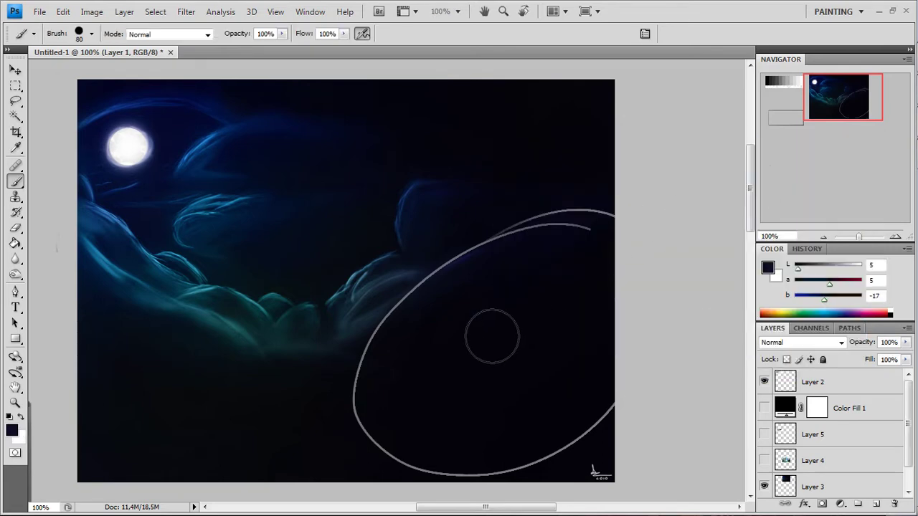
# On Layer 3, paint faint dark navy strokes inside the ellipse.
pyautogui.click(810, 487)
pyautogui.moveTo(456, 334); pyautogui.dragTo(435, 318)
pyautogui.press('[')
pyautogui.press('[')
pyautogui.press('[')
pyautogui.press('[')
pyautogui.press('[')
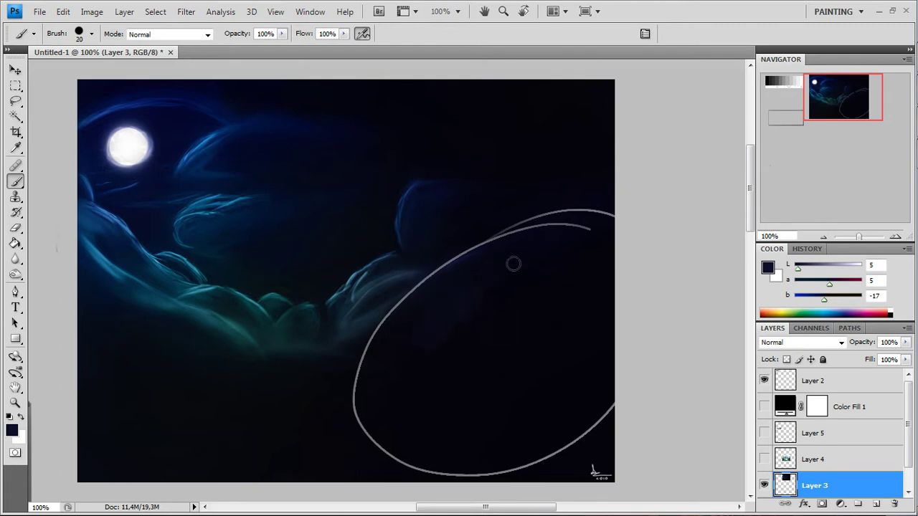
pyautogui.press(']')
pyautogui.press(']')
pyautogui.press(']')
pyautogui.press(']')
pyautogui.press(']')
pyautogui.moveTo(455, 323)
pyautogui.mouseDown()
pyautogui.moveTo(408, 367)
pyautogui.moveTo(471, 323)
pyautogui.moveTo(436, 331)
pyautogui.moveTo(455, 343)
pyautogui.moveTo(552, 248)
pyautogui.mouseUp()
# Resample darker sky colours and paint over the dark area inside the ellipse.
pyautogui.keyDown('alt'); pyautogui.click(452, 342); pyautogui.keyUp('alt')
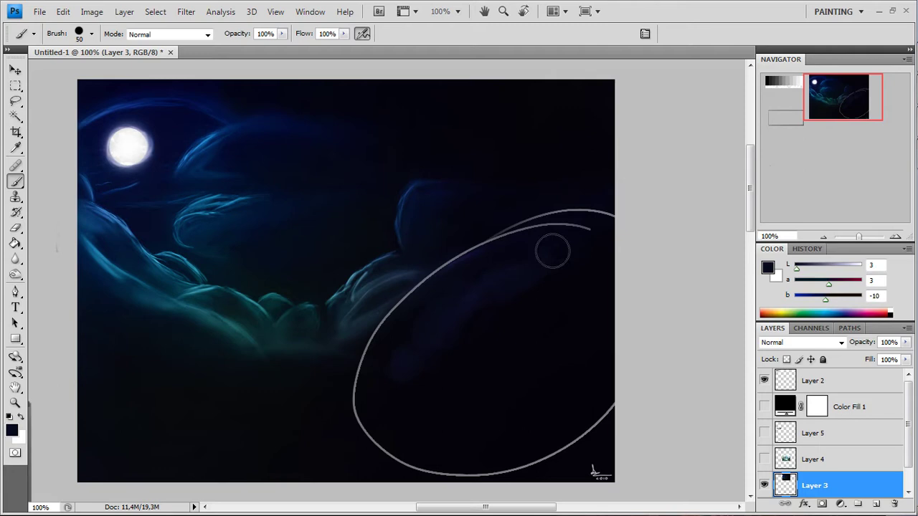
pyautogui.press(']')
pyautogui.keyDown('alt'); pyautogui.click(459, 318); pyautogui.keyUp('alt')
pyautogui.moveTo(459, 318); pyautogui.dragTo(442, 371)
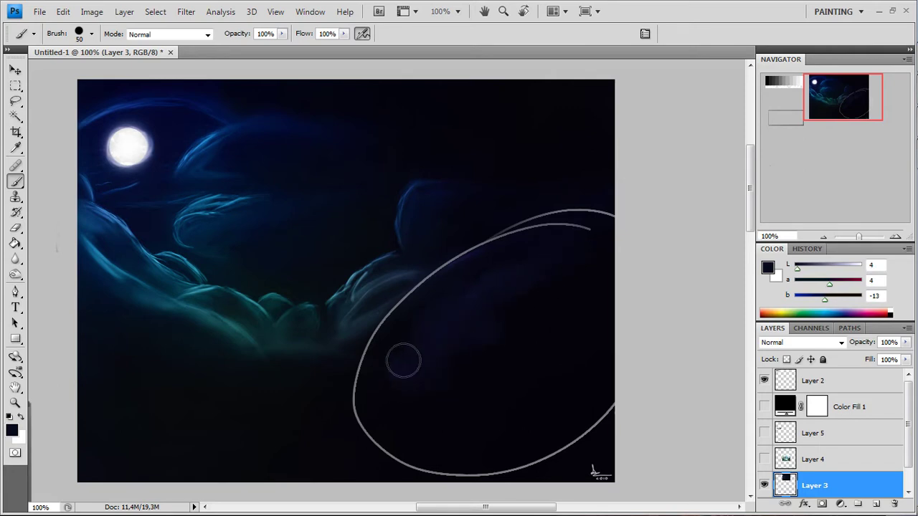
pyautogui.keyDown('alt'); pyautogui.click(468, 334); pyautogui.keyUp('alt')
pyautogui.moveTo(469, 334)
pyautogui.mouseDown()
pyautogui.moveTo(502, 328)
pyautogui.moveTo(534, 291)
pyautogui.moveTo(583, 293)
pyautogui.mouseUp()
pyautogui.keyDown('alt'); pyautogui.click(495, 319); pyautogui.keyUp('alt')
pyautogui.moveTo(495, 320)
pyautogui.mouseDown()
pyautogui.moveTo(521, 324)
pyautogui.moveTo(484, 340)
pyautogui.moveTo(423, 415)
pyautogui.mouseUp()
# Pick a muted dark purple and paint faint purple strokes inside the ellipse.
pyautogui.keyDown('alt'); pyautogui.click(446, 354); pyautogui.keyUp('alt')
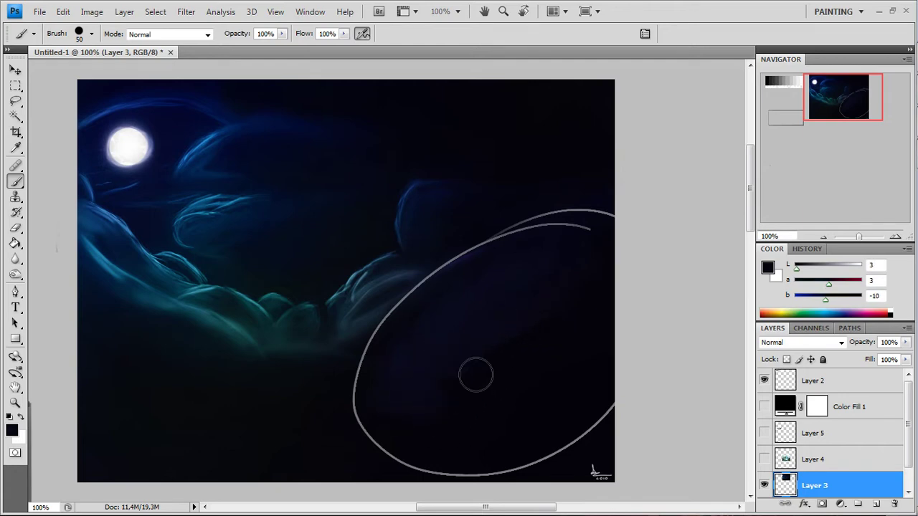
pyautogui.keyDown('alt'); pyautogui.click(543, 335); pyautogui.keyUp('alt')
pyautogui.keyDown('alt'); pyautogui.click(354, 356); pyautogui.keyUp('alt')
pyautogui.click(12, 429)
pyautogui.click(594, 299)
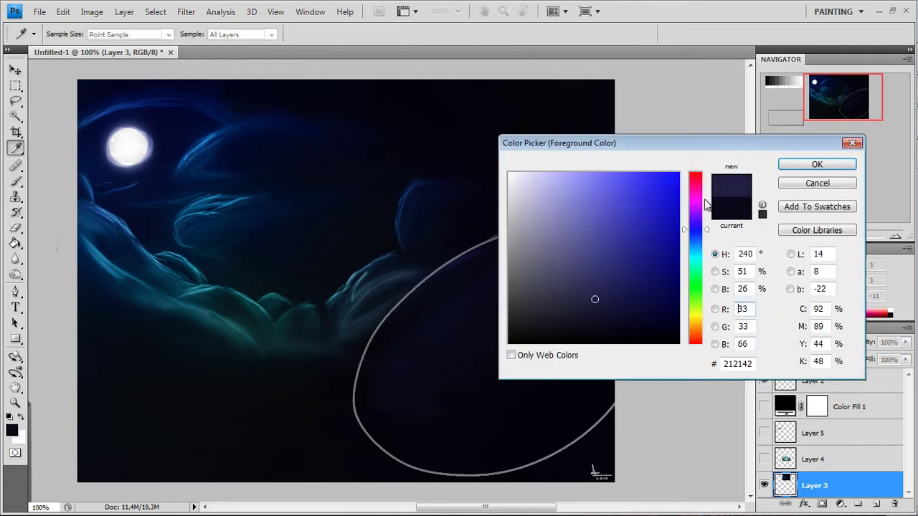
pyautogui.click(797, 165)
pyautogui.press('b')
pyautogui.moveTo(436, 334)
pyautogui.mouseDown()
pyautogui.moveTo(528, 262)
pyautogui.moveTo(413, 365)
pyautogui.moveTo(456, 308)
pyautogui.moveTo(512, 319)
pyautogui.moveTo(467, 340)
pyautogui.mouseUp()
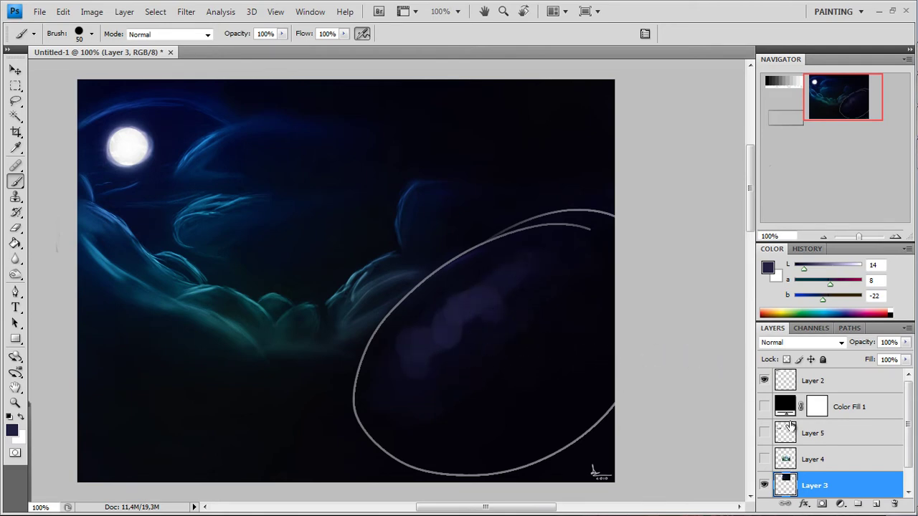
pyautogui.moveTo(748, 219)
pyautogui.mouseDown()
pyautogui.moveTo(752, 358)
pyautogui.moveTo(752, 282)
pyautogui.mouseUp()
# Show Layer 4's archway landscape in greyscale, sample a dark grey (L 18), and shrink the brush.
pyautogui.click(763, 458)
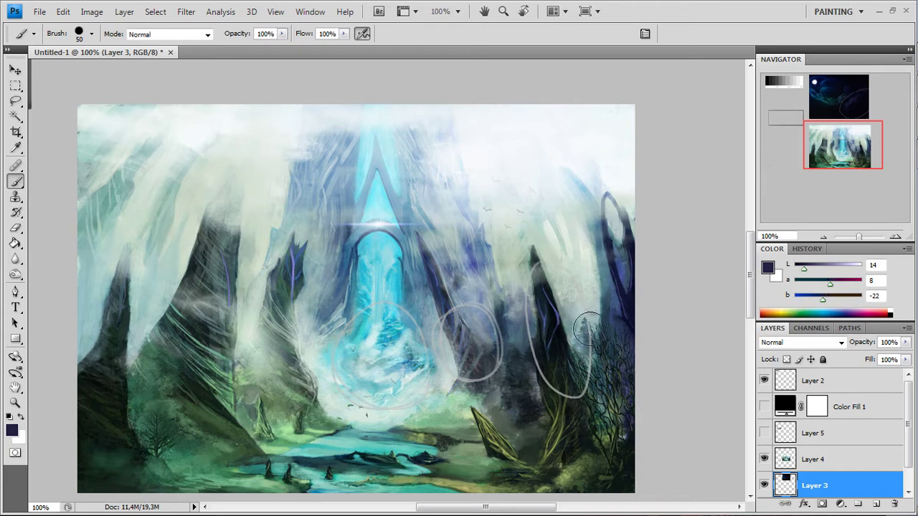
pyautogui.click(765, 406)
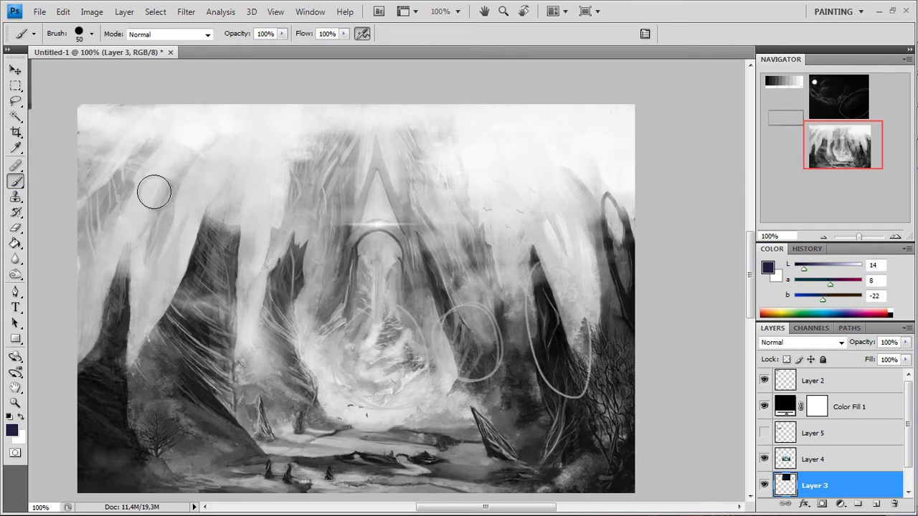
pyautogui.keyDown('alt'); pyautogui.click(534, 345); pyautogui.keyUp('alt')
pyautogui.press('[')
pyautogui.press('[')
pyautogui.press('[')
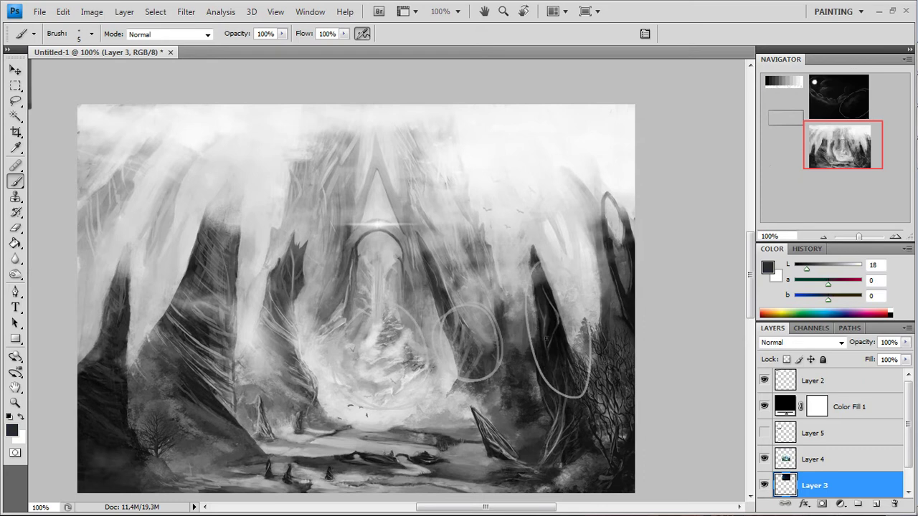
# On Layer 4, draw black loops around the arch, central and right figures and top-right sky.
pyautogui.press('d')
pyautogui.hotkey('alt', ']')
pyautogui.moveTo(517, 329)
pyautogui.mouseDown()
pyautogui.moveTo(586, 272)
pyautogui.moveTo(552, 361)
pyautogui.mouseUp()
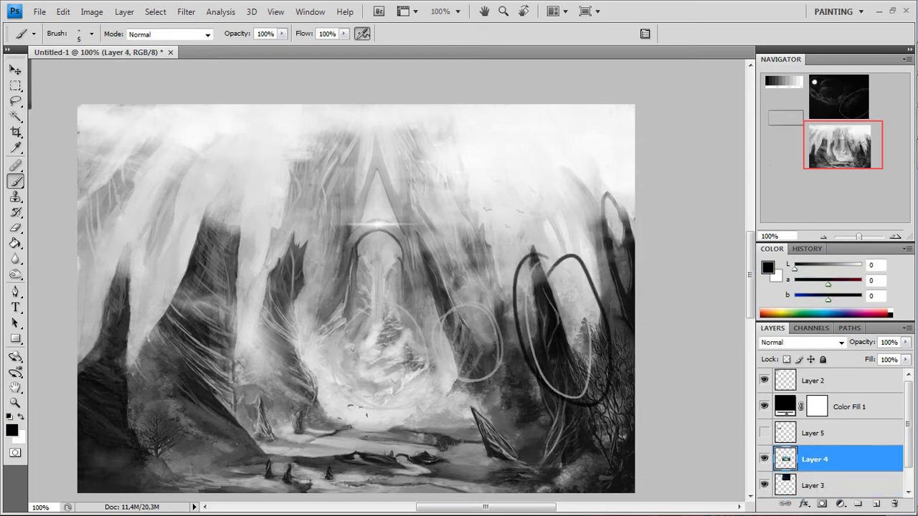
pyautogui.moveTo(469, 319)
pyautogui.mouseDown()
pyautogui.moveTo(439, 373)
pyautogui.moveTo(472, 308)
pyautogui.mouseUp()
pyautogui.moveTo(357, 335); pyautogui.dragTo(403, 309)
pyautogui.moveTo(589, 88)
pyautogui.mouseDown()
pyautogui.moveTo(532, 159)
pyautogui.moveTo(554, 123)
pyautogui.mouseUp()
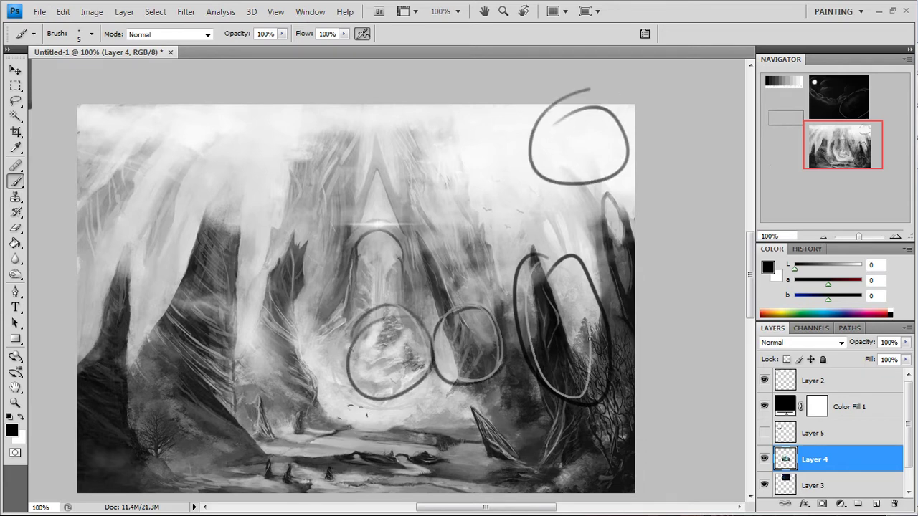
# Undo a stray long stroke and add a new empty layer above Layer 4.
pyautogui.moveTo(628, 287)
pyautogui.mouseDown()
pyautogui.moveTo(529, 390)
pyautogui.moveTo(341, 382)
pyautogui.moveTo(308, 351)
pyautogui.mouseUp()
pyautogui.hotkey('ctrl', 'z')
pyautogui.press('alt')
pyautogui.press('d')
pyautogui.press('Escape')
pyautogui.click(876, 504)
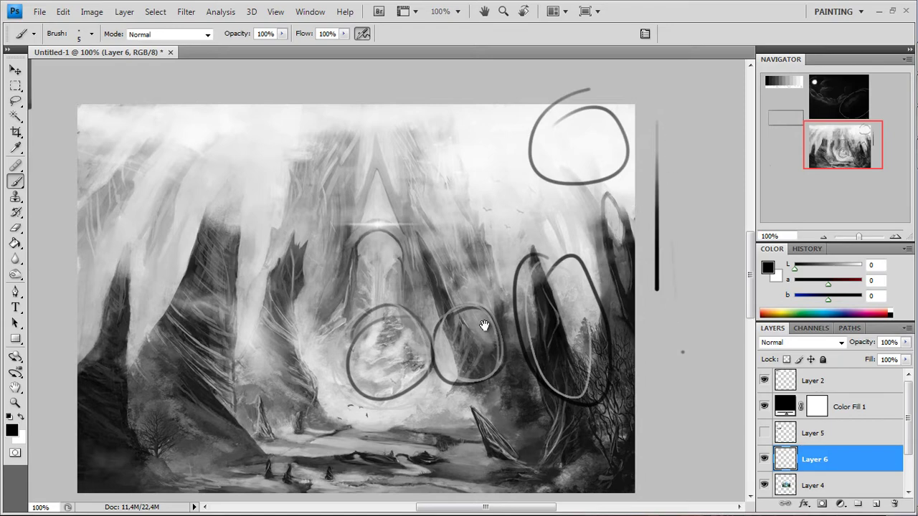
# On a new layer, paint a straight horizon line below the rectangle.
pyautogui.moveTo(484, 326)
pyautogui.mouseDown()
pyautogui.moveTo(600, 352)
pyautogui.moveTo(633, 217)
pyautogui.moveTo(565, 328)
pyautogui.mouseUp()
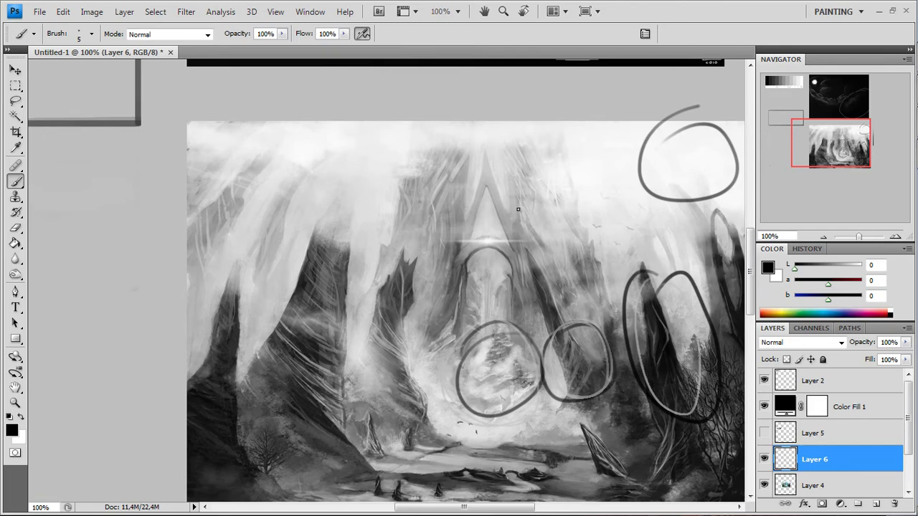
pyautogui.moveTo(373, 221)
pyautogui.mouseDown()
pyautogui.moveTo(497, 334)
pyautogui.moveTo(610, 249)
pyautogui.moveTo(605, 338)
pyautogui.mouseUp()
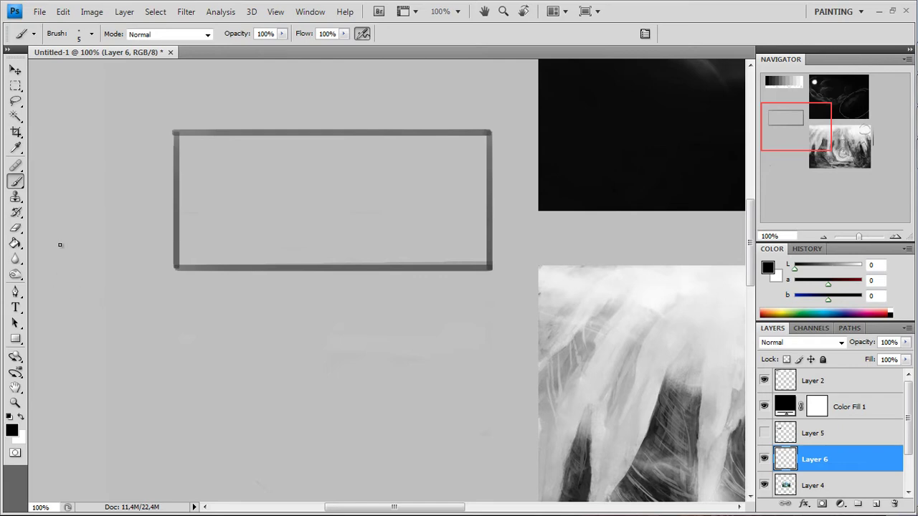
pyautogui.click(875, 504)
pyautogui.moveTo(162, 354)
pyautogui.mouseDown()
pyautogui.moveTo(423, 345)
pyautogui.moveTo(501, 355)
pyautogui.mouseUp()
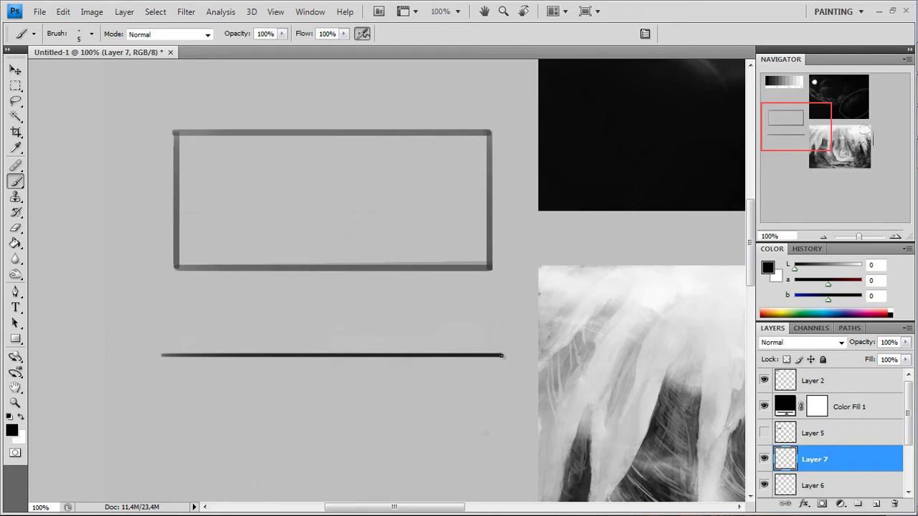
# Draw guide lines fanning toward the horizon's right and left vanishing points.
pyautogui.moveTo(223, 484); pyautogui.dragTo(476, 367)
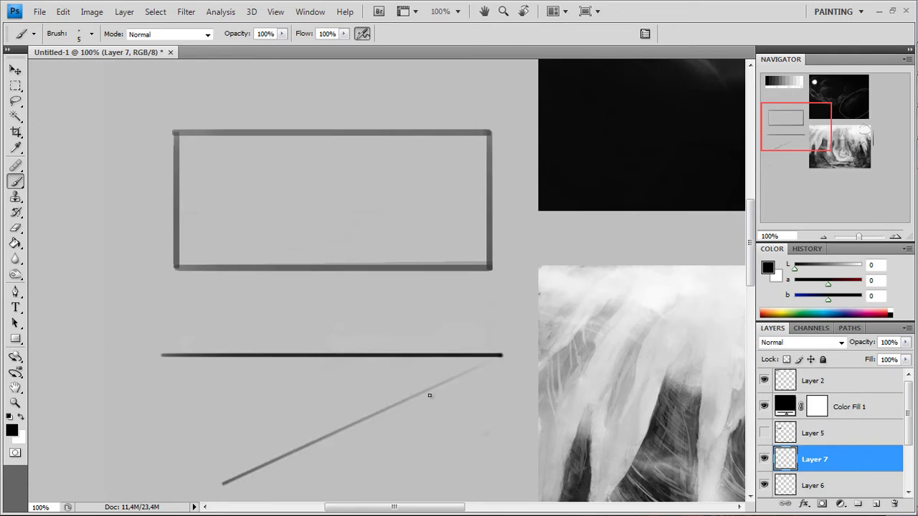
pyautogui.keyDown('shift'); pyautogui.click(179, 437); pyautogui.keyUp('shift')
pyautogui.moveTo(174, 390); pyautogui.dragTo(499, 356)
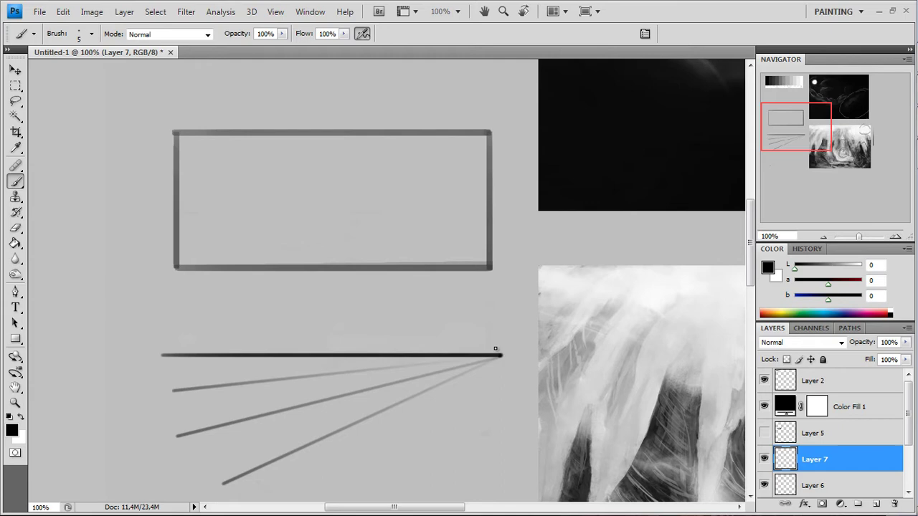
pyautogui.moveTo(333, 467); pyautogui.dragTo(498, 366)
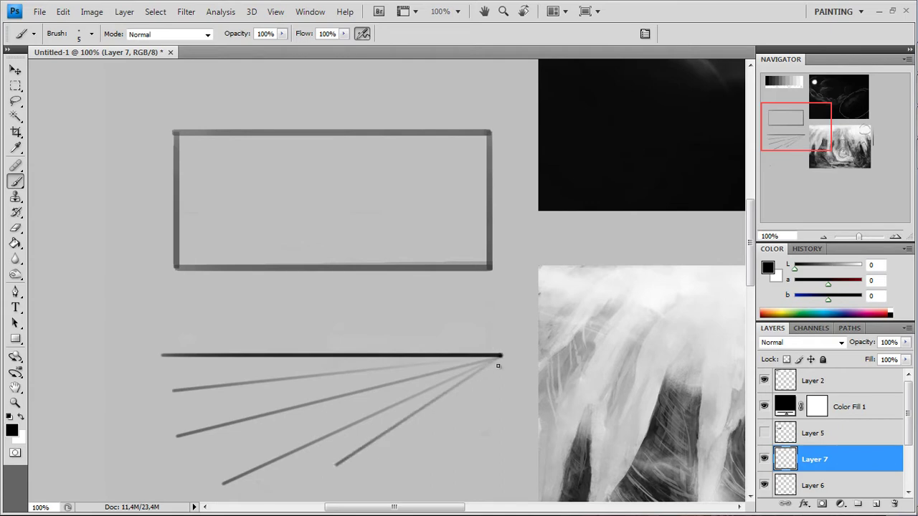
pyautogui.keyDown('shift'); pyautogui.click(441, 446); pyautogui.keyUp('shift')
pyautogui.moveTo(493, 399); pyautogui.dragTo(231, 366)
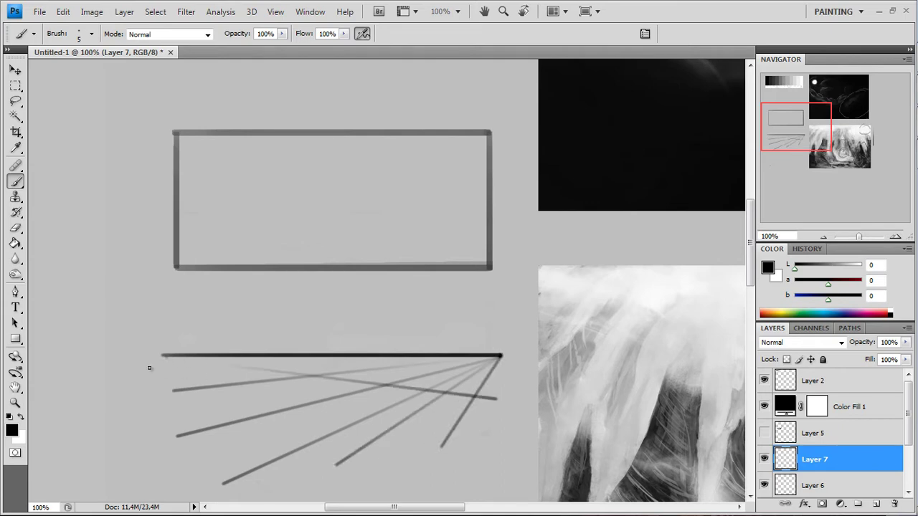
pyautogui.keyDown('shift'); pyautogui.click(494, 423); pyautogui.keyUp('shift')
pyautogui.click(165, 358)
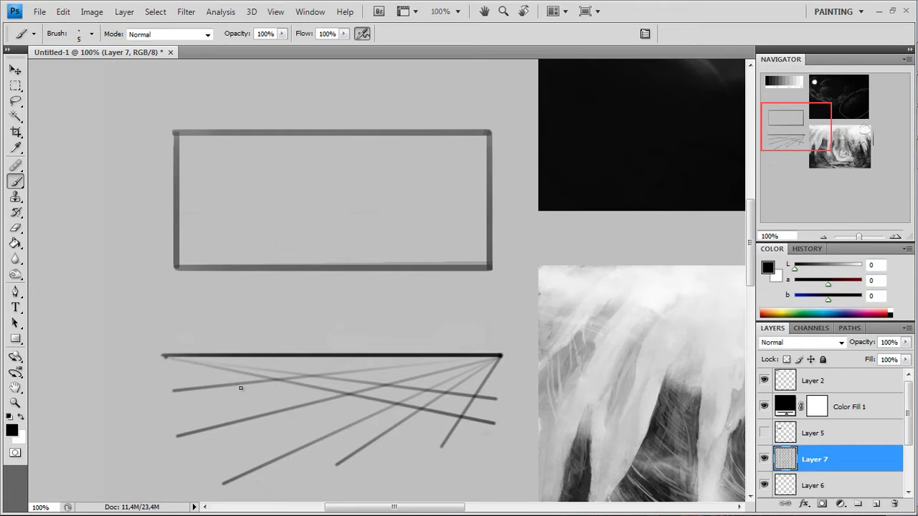
pyautogui.keyDown('shift'); pyautogui.click(512, 461); pyautogui.keyUp('shift')
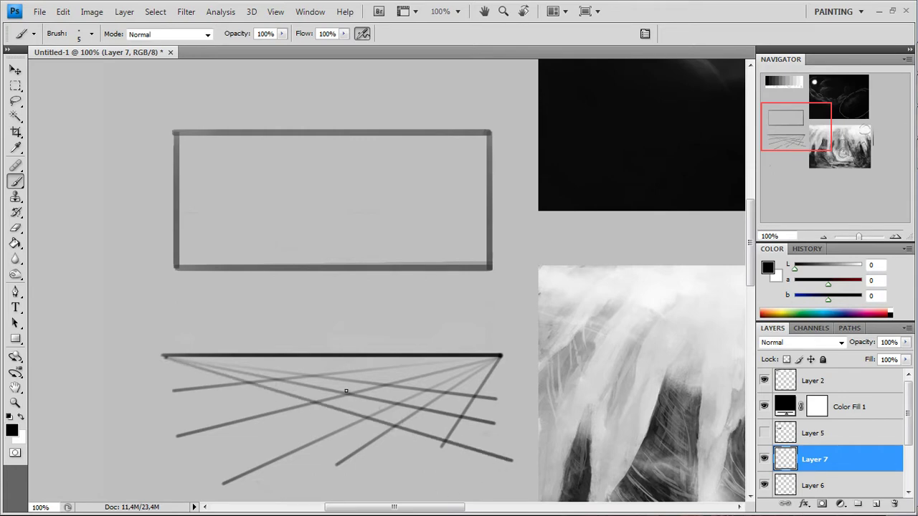
# Sketch a small box with short legs among the perspective lines.
pyautogui.moveTo(381, 377); pyautogui.dragTo(343, 391)
pyautogui.moveTo(372, 403)
pyautogui.mouseDown()
pyautogui.moveTo(371, 424)
pyautogui.moveTo(351, 426)
pyautogui.mouseUp()
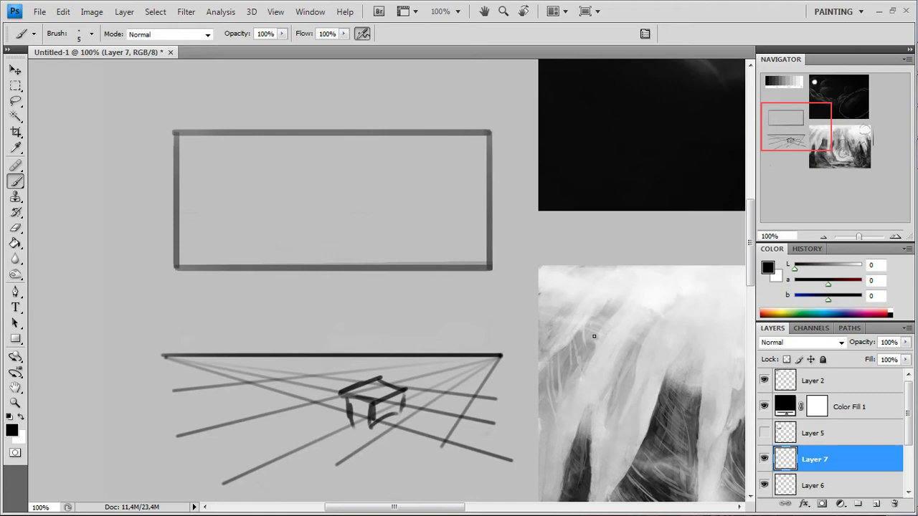
pyautogui.moveTo(488, 311)
pyautogui.mouseDown()
pyautogui.moveTo(509, 352)
pyautogui.moveTo(486, 400)
pyautogui.mouseUp()
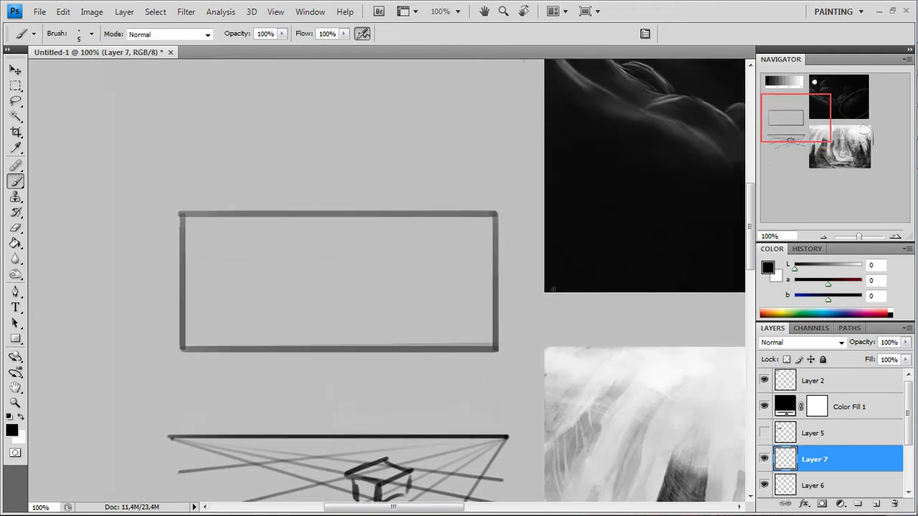
# Sample a light colour, letter BG by the top-right loop, and loop a leader toward MG.
pyautogui.keyDown('alt'); pyautogui.click(626, 363); pyautogui.keyUp('alt')
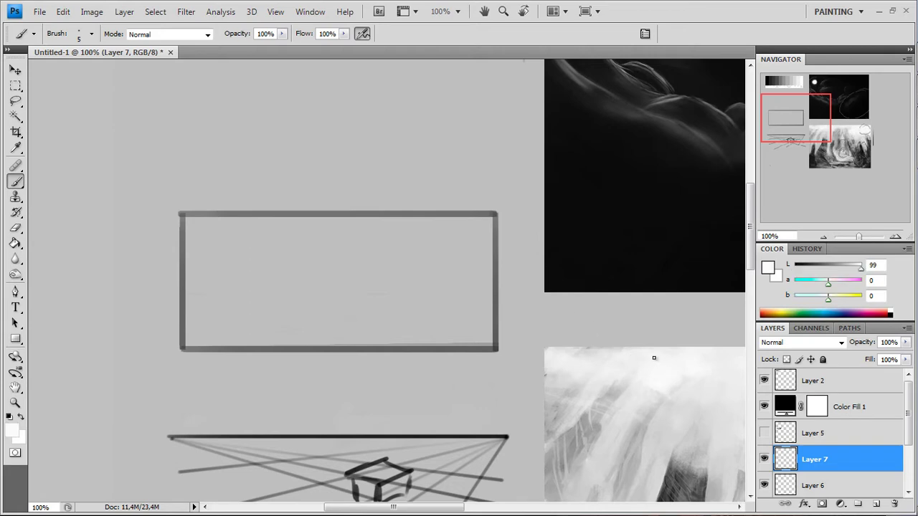
pyautogui.press(']')
pyautogui.press(']')
pyautogui.press(']')
pyautogui.press(']')
pyautogui.press(']')
pyautogui.press(']')
pyautogui.press(']')
pyautogui.press(']')
pyautogui.press(']')
pyautogui.press(']')
pyautogui.moveTo(516, 328); pyautogui.dragTo(411, 231)
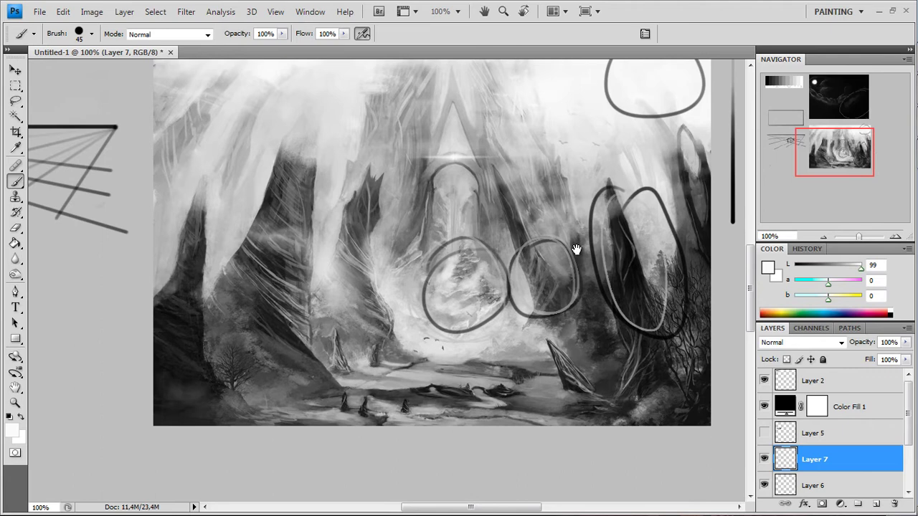
pyautogui.moveTo(623, 250); pyautogui.dragTo(574, 345)
pyautogui.press('[')
pyautogui.press('[')
pyautogui.press('[')
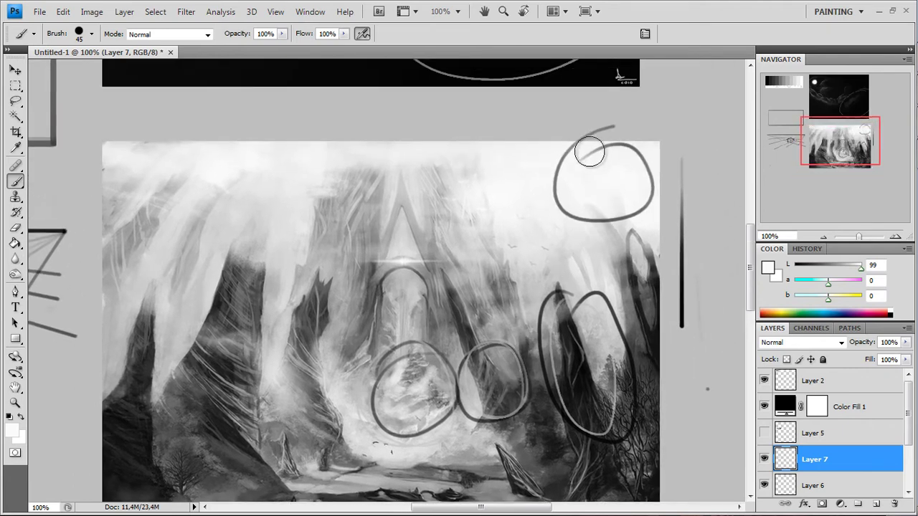
pyautogui.press('[')
pyautogui.press('[')
pyautogui.press('[')
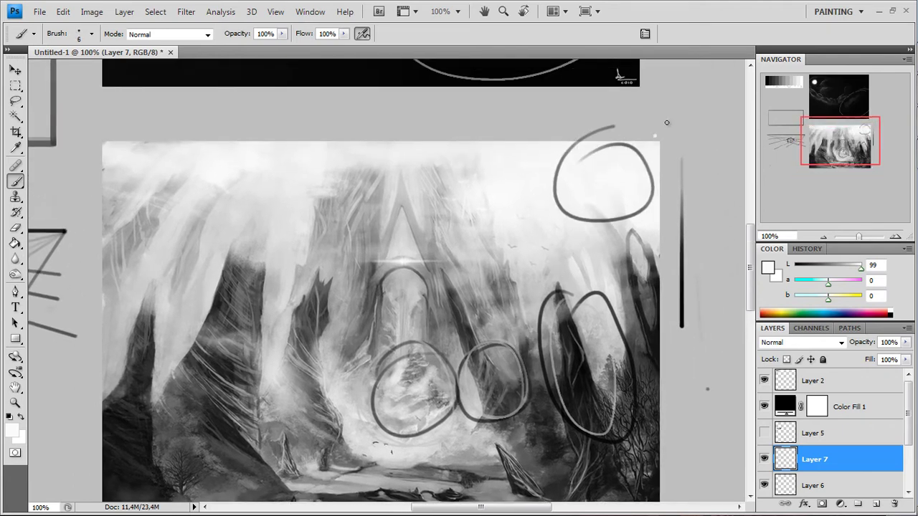
pyautogui.moveTo(678, 119)
pyautogui.mouseDown()
pyautogui.moveTo(700, 108)
pyautogui.moveTo(692, 102)
pyautogui.moveTo(704, 130)
pyautogui.mouseUp()
pyautogui.moveTo(429, 358)
pyautogui.mouseDown()
pyautogui.moveTo(463, 321)
pyautogui.moveTo(528, 313)
pyautogui.moveTo(700, 213)
pyautogui.mouseUp()
pyautogui.moveTo(650, 259); pyautogui.dragTo(587, 264)
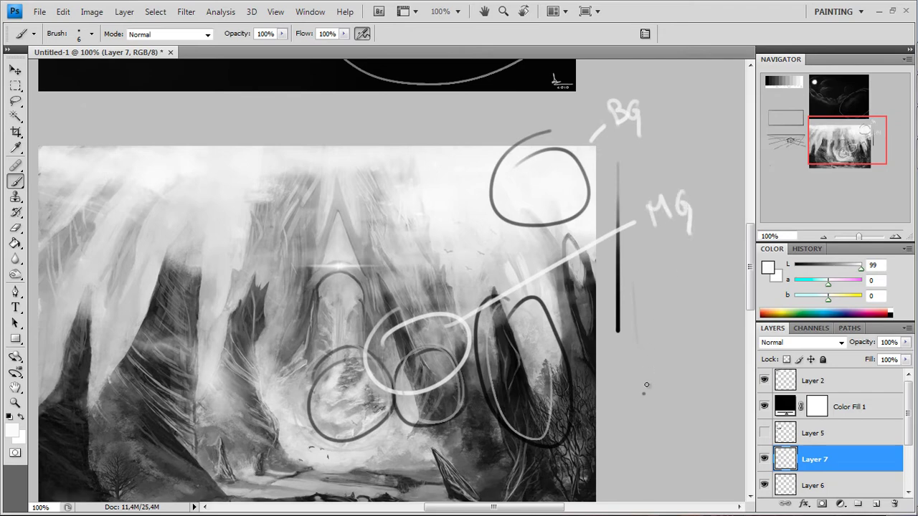
# Draw leader lines off the lower right and letter the foreground label.
pyautogui.moveTo(654, 414); pyautogui.dragTo(635, 243)
pyautogui.moveTo(525, 301); pyautogui.dragTo(664, 272)
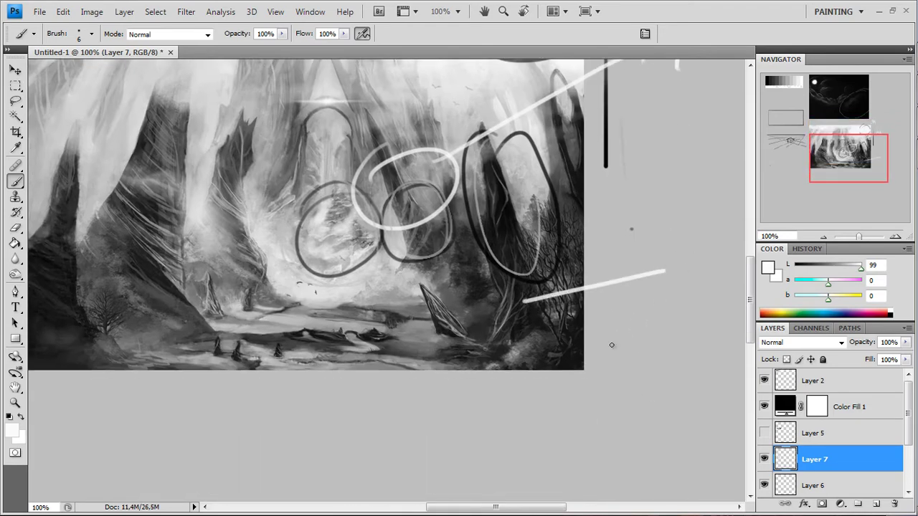
pyautogui.moveTo(571, 360); pyautogui.dragTo(650, 286)
pyautogui.moveTo(670, 251)
pyautogui.mouseDown()
pyautogui.moveTo(671, 275)
pyautogui.moveTo(687, 275)
pyautogui.moveTo(672, 287)
pyautogui.moveTo(703, 285)
pyautogui.mouseUp()
pyautogui.moveTo(373, 238)
pyautogui.mouseDown()
pyautogui.moveTo(578, 344)
pyautogui.moveTo(471, 290)
pyautogui.moveTo(409, 373)
pyautogui.mouseUp()
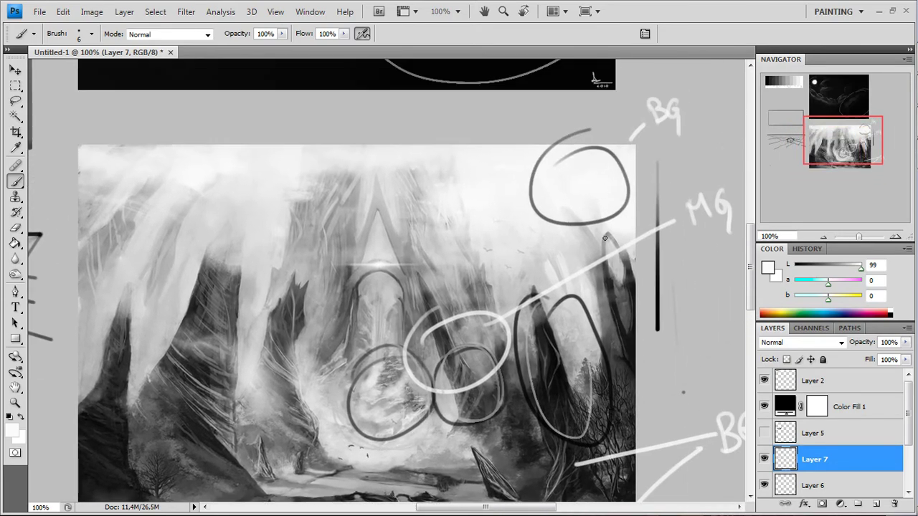
# Repaint the lower label in grey, then return to the rectangle sketch.
pyautogui.moveTo(660, 405); pyautogui.dragTo(529, 321)
pyautogui.keyDown('alt'); pyautogui.click(590, 318); pyautogui.keyUp('alt')
pyautogui.moveTo(592, 332); pyautogui.dragTo(601, 372)
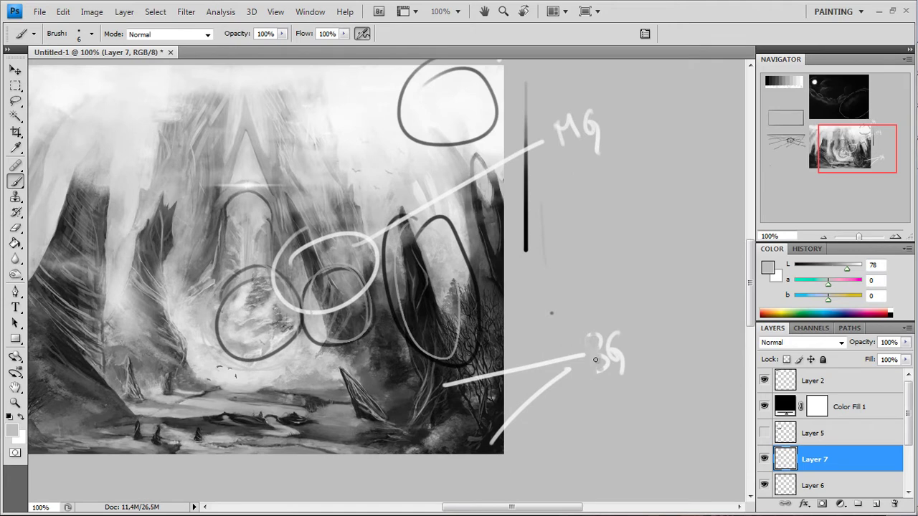
pyautogui.moveTo(621, 337); pyautogui.dragTo(606, 359)
pyautogui.keyDown('alt'); pyautogui.click(552, 363); pyautogui.keyUp('alt')
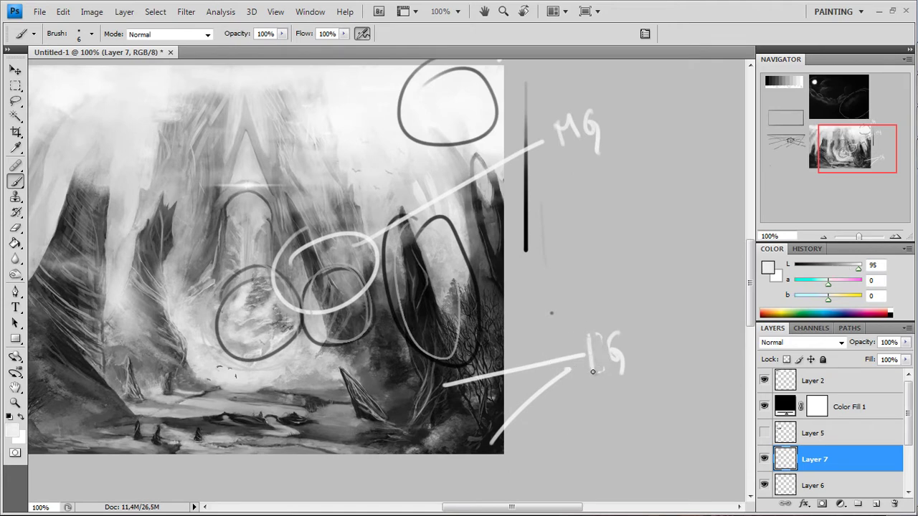
pyautogui.moveTo(493, 254); pyautogui.dragTo(517, 333)
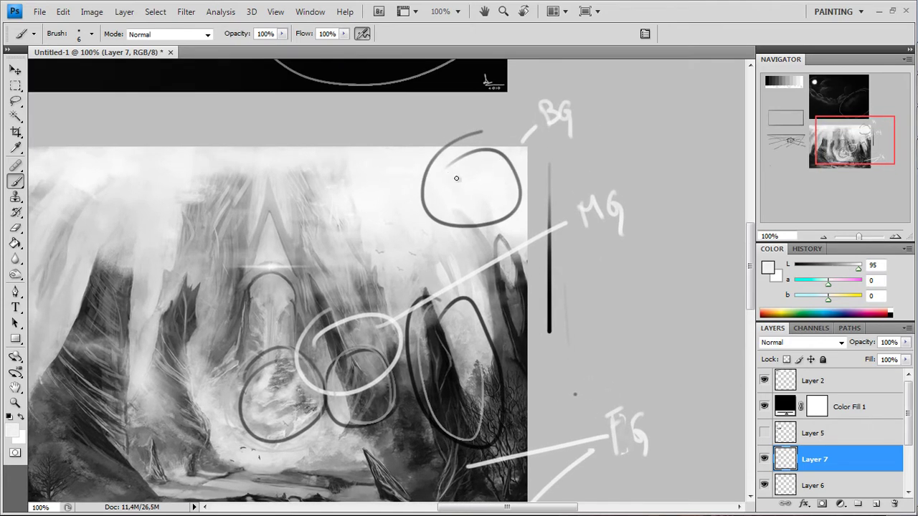
pyautogui.moveTo(469, 263); pyautogui.dragTo(491, 148)
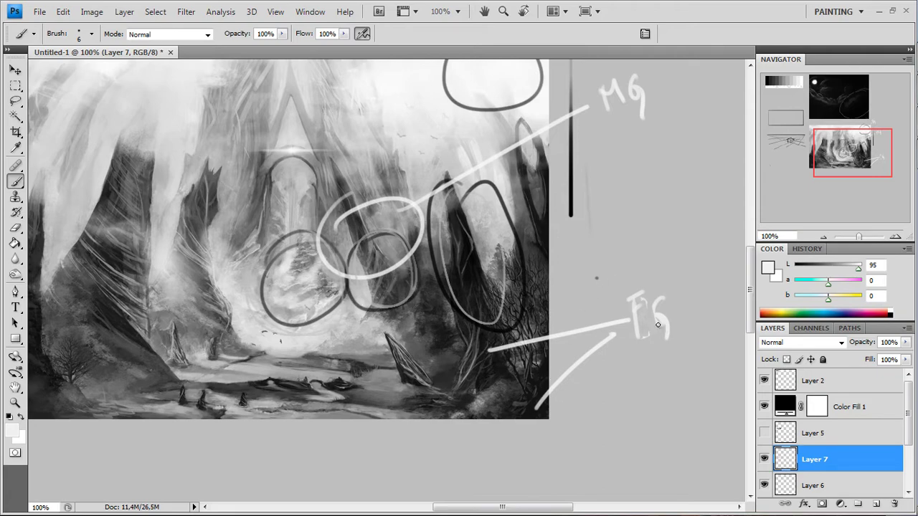
pyautogui.moveTo(430, 318)
pyautogui.mouseDown()
pyautogui.moveTo(528, 307)
pyautogui.moveTo(509, 403)
pyautogui.moveTo(553, 428)
pyautogui.mouseUp()
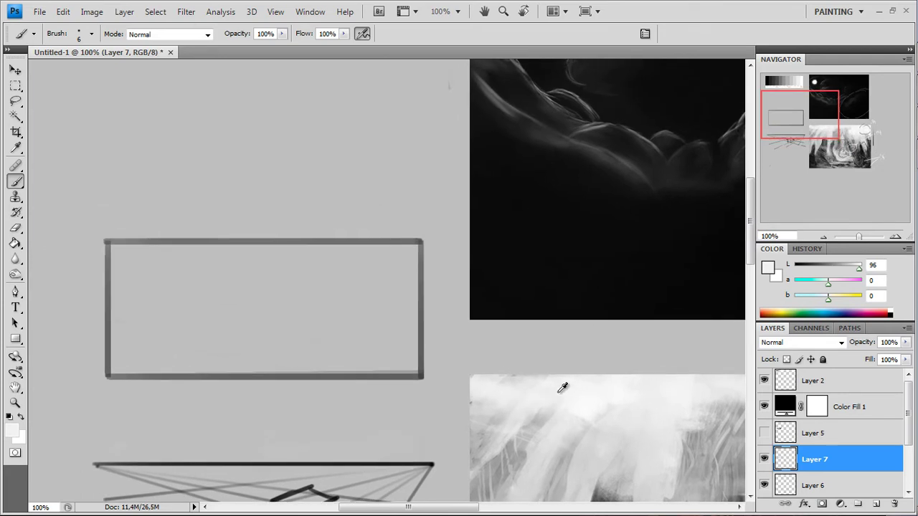
# With a larger brush, paint a light-grey #ececec band across the rectangle's top.
pyautogui.press(']')
pyautogui.press(']')
pyautogui.moveTo(127, 260)
pyautogui.mouseDown()
pyautogui.moveTo(381, 257)
pyautogui.moveTo(267, 260)
pyautogui.moveTo(389, 260)
pyautogui.moveTo(402, 273)
pyautogui.moveTo(404, 251)
pyautogui.moveTo(172, 269)
pyautogui.moveTo(292, 274)
pyautogui.moveTo(187, 273)
pyautogui.moveTo(258, 278)
pyautogui.moveTo(389, 273)
pyautogui.moveTo(391, 282)
pyautogui.moveTo(160, 303)
pyautogui.mouseUp()
pyautogui.press(']')
pyautogui.press(']')
pyautogui.press(']')
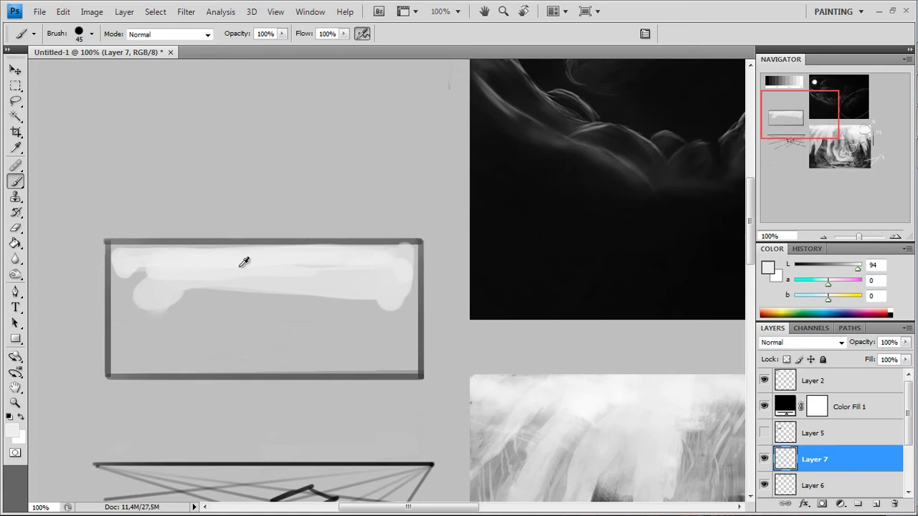
pyautogui.click(13, 430)
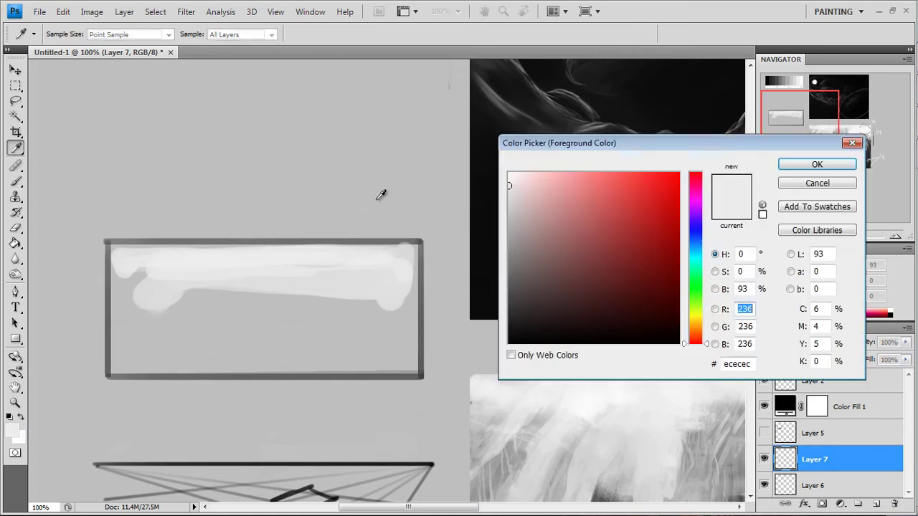
pyautogui.click(816, 165)
pyautogui.moveTo(398, 268); pyautogui.dragTo(403, 264)
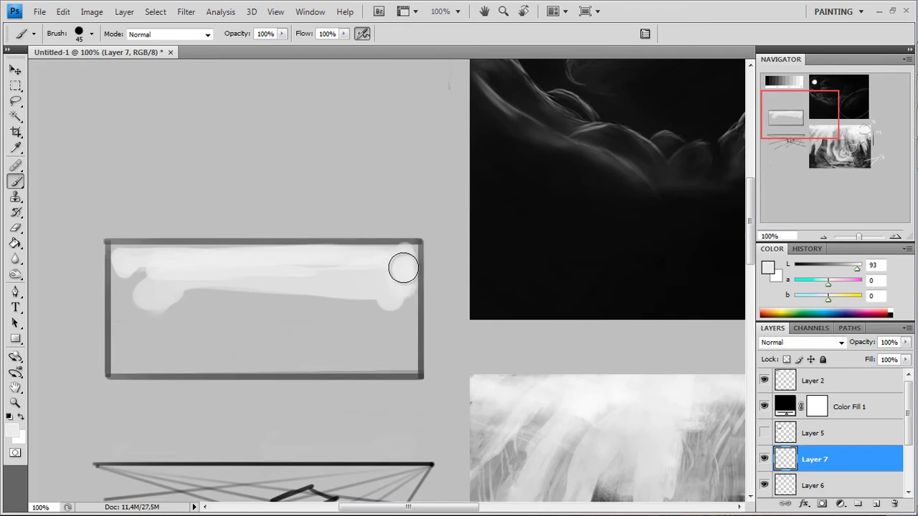
pyautogui.moveTo(147, 270)
pyautogui.mouseDown()
pyautogui.moveTo(122, 258)
pyautogui.moveTo(125, 272)
pyautogui.moveTo(168, 262)
pyautogui.moveTo(141, 253)
pyautogui.moveTo(123, 266)
pyautogui.moveTo(140, 288)
pyautogui.moveTo(377, 277)
pyautogui.moveTo(364, 275)
pyautogui.moveTo(381, 276)
pyautogui.moveTo(403, 309)
pyautogui.mouseUp()
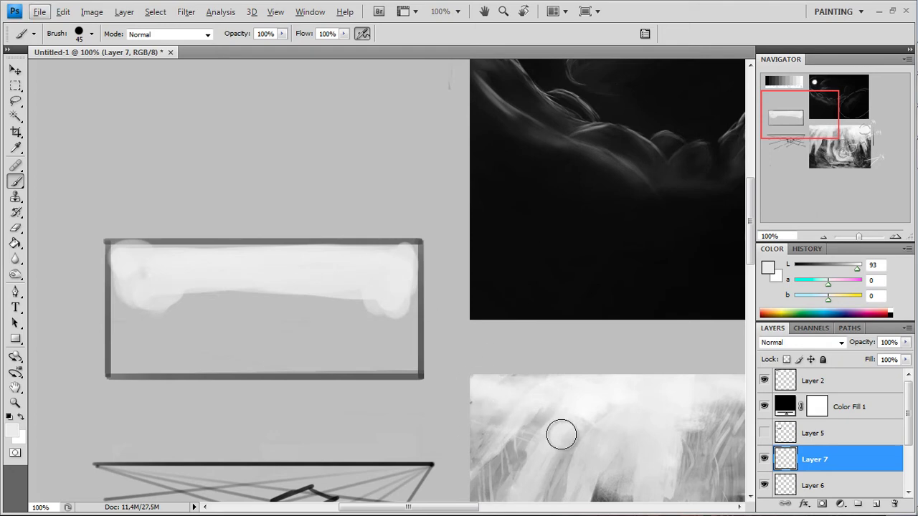
pyautogui.moveTo(562, 432); pyautogui.dragTo(473, 266)
# Paint a mid-grey band across the rectangle's lower part and light grey above it.
pyautogui.moveTo(631, 459); pyautogui.dragTo(554, 287)
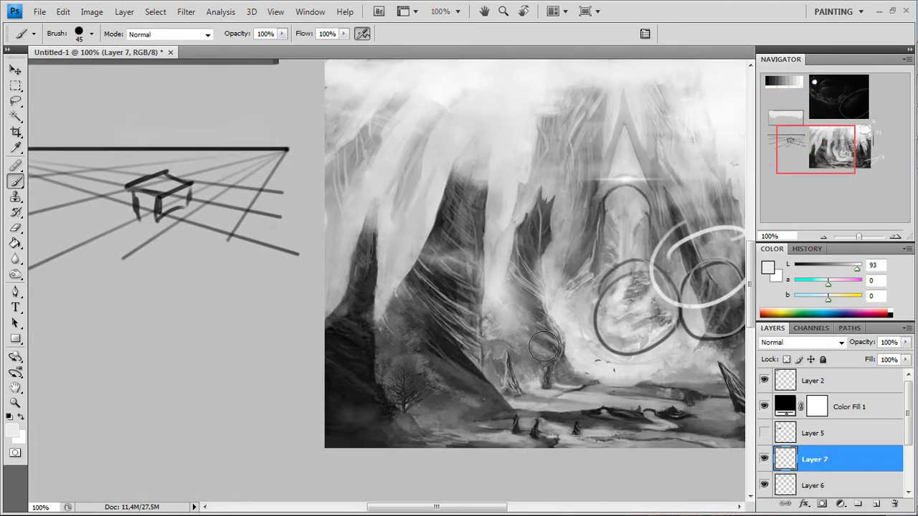
pyautogui.keyDown('alt'); pyautogui.click(542, 313); pyautogui.keyUp('alt')
pyautogui.moveTo(308, 225); pyautogui.dragTo(533, 428)
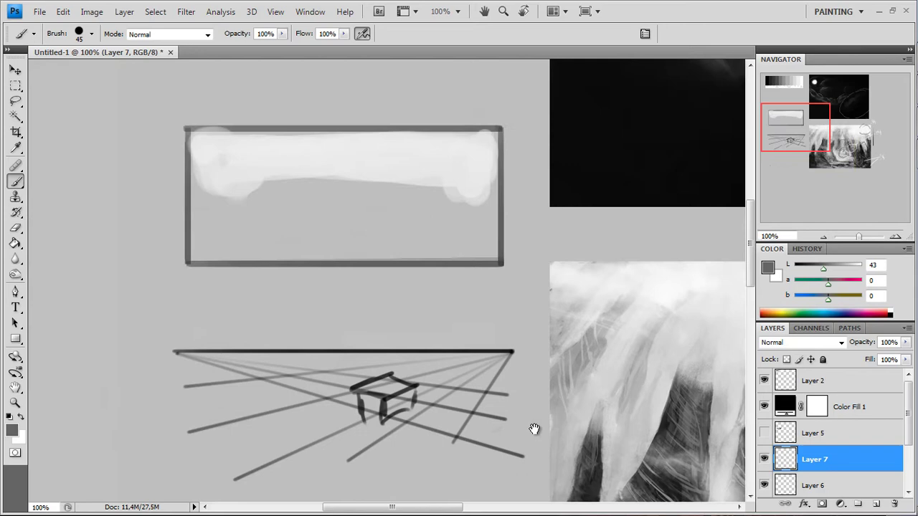
pyautogui.moveTo(210, 197)
pyautogui.mouseDown()
pyautogui.moveTo(455, 195)
pyautogui.moveTo(471, 209)
pyautogui.moveTo(481, 206)
pyautogui.moveTo(479, 191)
pyautogui.moveTo(347, 206)
pyautogui.moveTo(203, 207)
pyautogui.moveTo(204, 218)
pyautogui.moveTo(422, 206)
pyautogui.moveTo(461, 222)
pyautogui.moveTo(479, 186)
pyautogui.moveTo(483, 218)
pyautogui.moveTo(315, 215)
pyautogui.moveTo(236, 231)
pyautogui.mouseUp()
pyautogui.keyDown('alt'); pyautogui.click(360, 155); pyautogui.keyUp('alt')
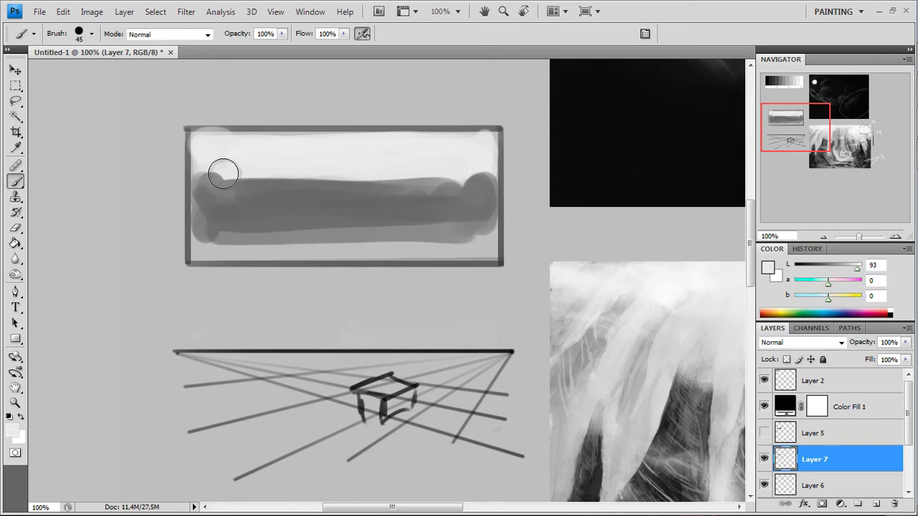
pyautogui.moveTo(222, 172); pyautogui.dragTo(438, 180)
pyautogui.moveTo(229, 187)
pyautogui.mouseDown()
pyautogui.moveTo(482, 190)
pyautogui.moveTo(201, 200)
pyautogui.moveTo(480, 196)
pyautogui.moveTo(451, 223)
pyautogui.moveTo(216, 225)
pyautogui.moveTo(244, 235)
pyautogui.moveTo(198, 240)
pyautogui.moveTo(207, 254)
pyautogui.moveTo(493, 242)
pyautogui.mouseUp()
pyautogui.keyDown('alt'); pyautogui.click(428, 219); pyautogui.keyUp('alt')
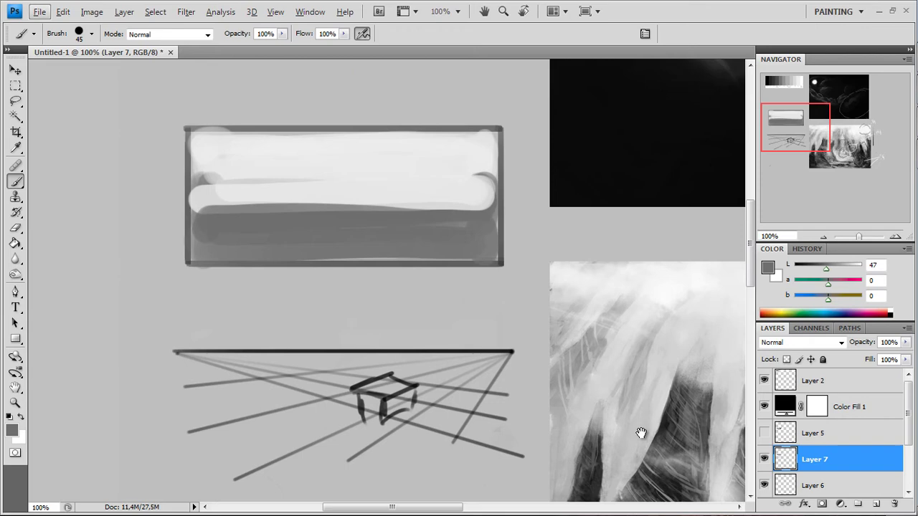
# Set the foreground colour to near-black 141414.
pyautogui.moveTo(641, 433)
pyautogui.mouseDown()
pyautogui.moveTo(486, 225)
pyautogui.moveTo(239, 159)
pyautogui.mouseUp()
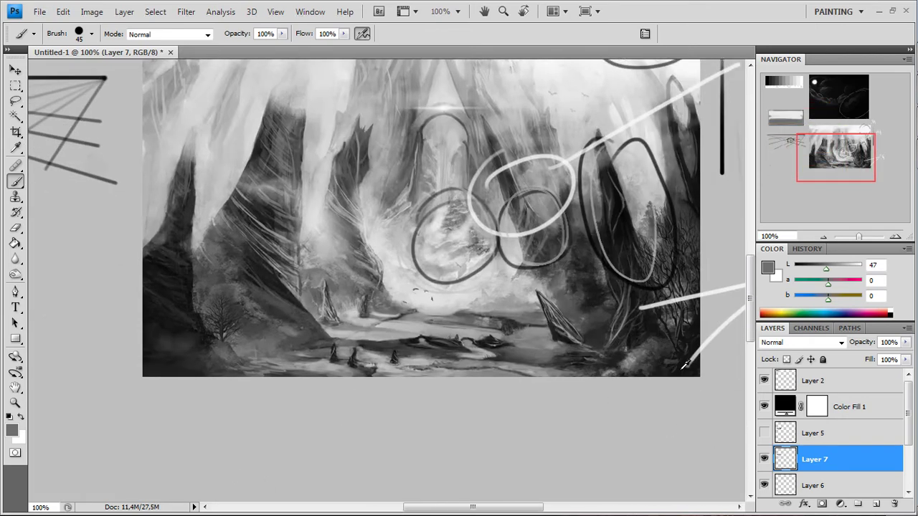
pyautogui.keyDown('alt'); pyautogui.click(682, 367); pyautogui.keyUp('alt')
pyautogui.click(11, 429)
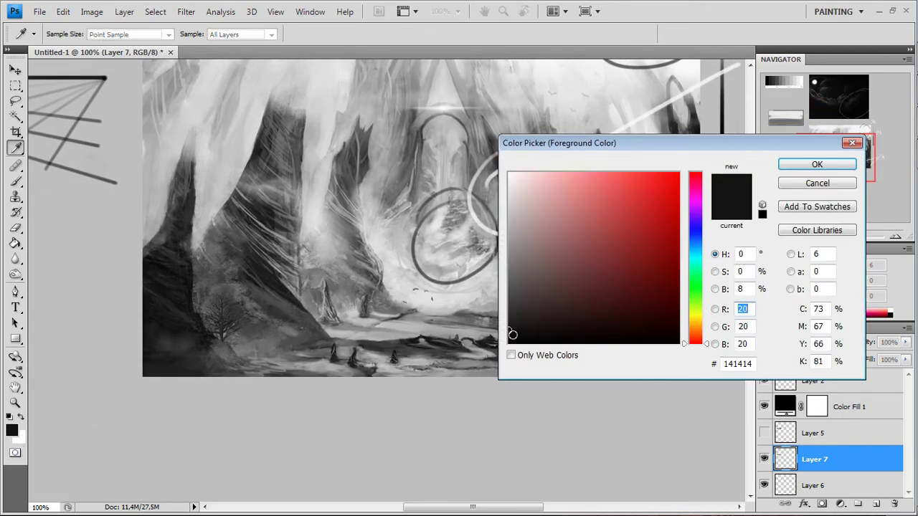
pyautogui.click(510, 320)
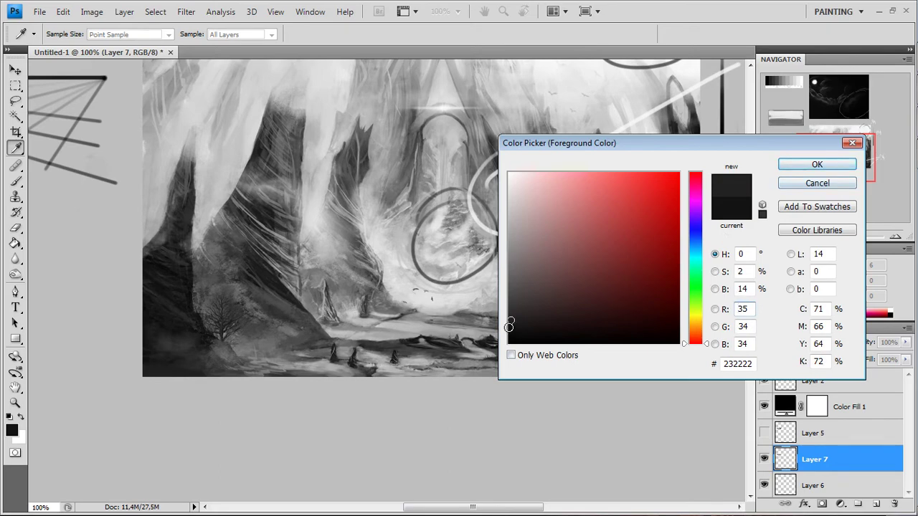
pyautogui.click(510, 331)
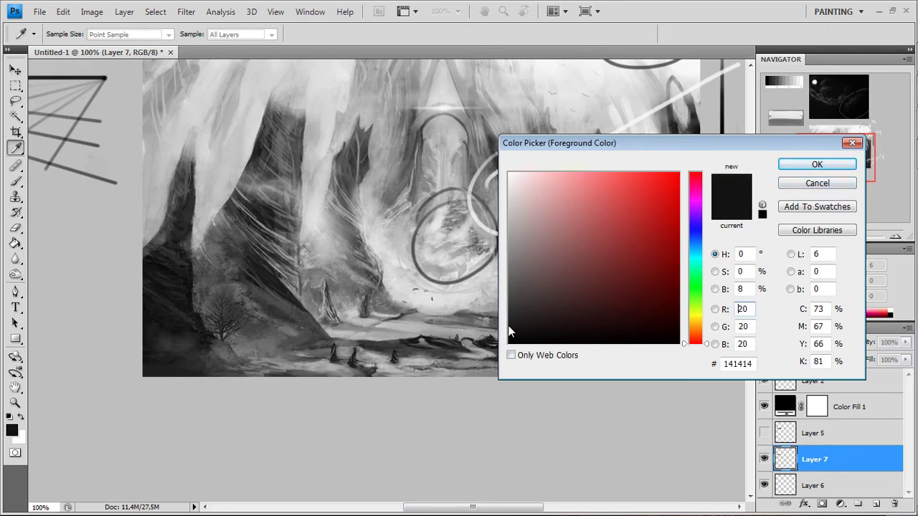
pyautogui.click(815, 165)
# With a size 10 brush, paint a thick dark stroke along the rectangle's bottom edge.
pyautogui.press('b')
pyautogui.scroll(10, 637, 222)
pyautogui.hscroll(-10, 637, 222)
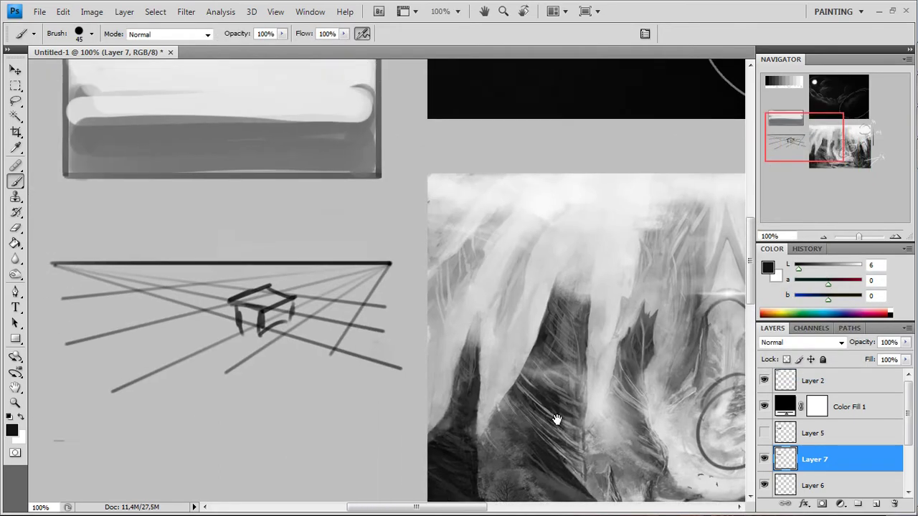
pyautogui.press('[')
pyautogui.press('[')
pyautogui.press('[')
pyautogui.press('[')
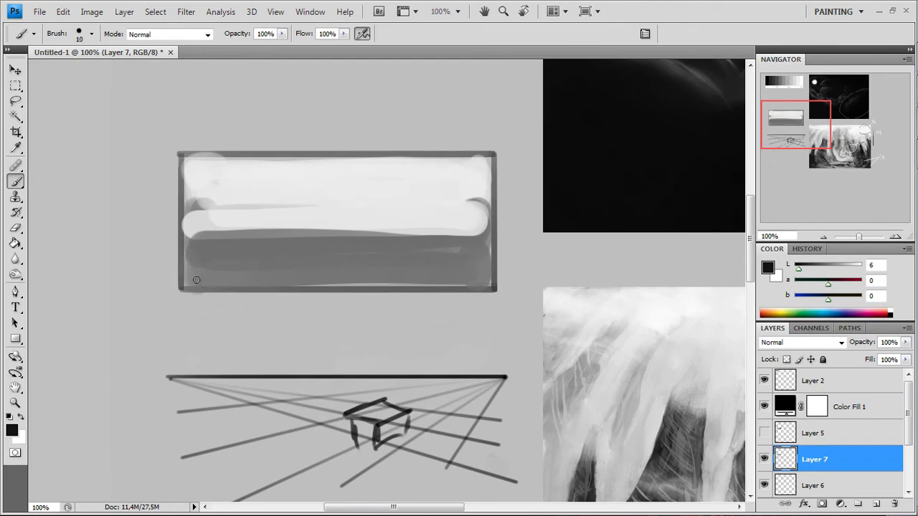
pyautogui.moveTo(188, 280)
pyautogui.mouseDown()
pyautogui.moveTo(356, 278)
pyautogui.moveTo(233, 278)
pyautogui.moveTo(308, 273)
pyautogui.moveTo(508, 279)
pyautogui.moveTo(174, 289)
pyautogui.mouseUp()
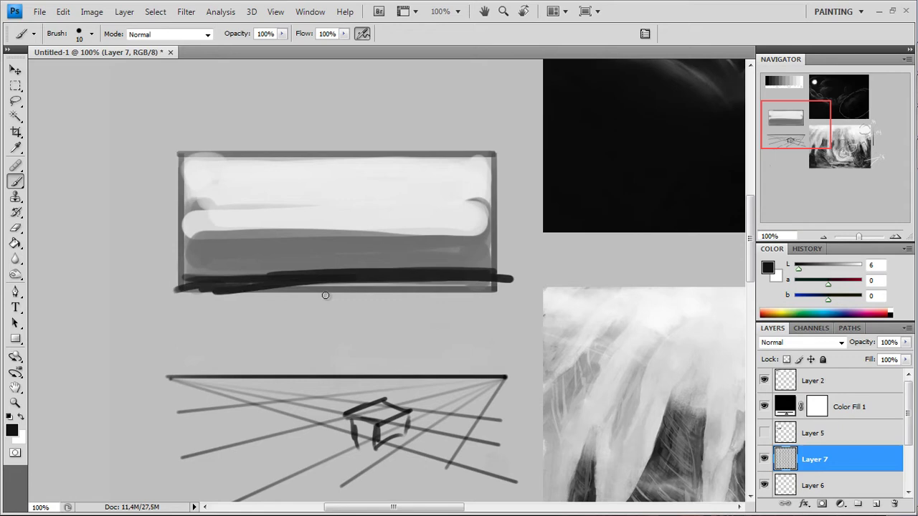
# Sample a mid-grey and paint a dark grey slash across the light band with a size 30 brush.
pyautogui.keyDown('alt'); pyautogui.click(436, 256); pyautogui.keyUp('alt')
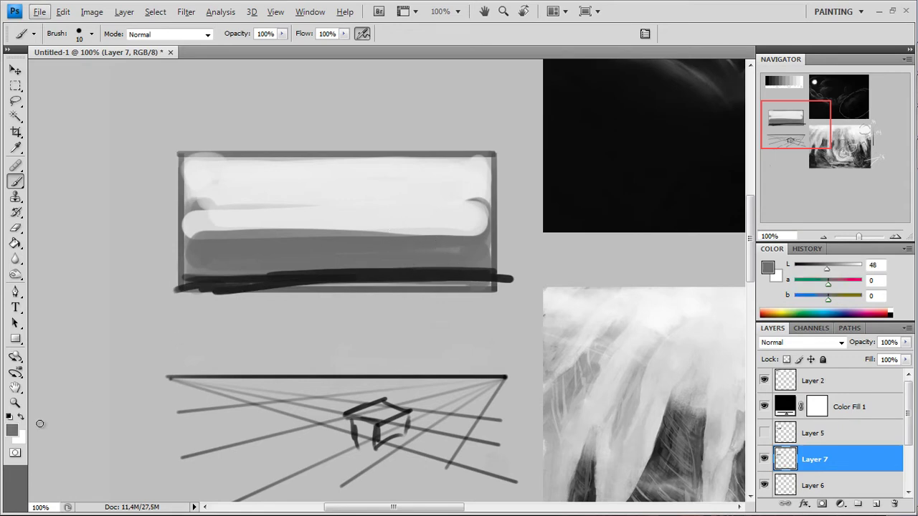
pyautogui.click(11, 430)
pyautogui.click(811, 186)
pyautogui.press('b')
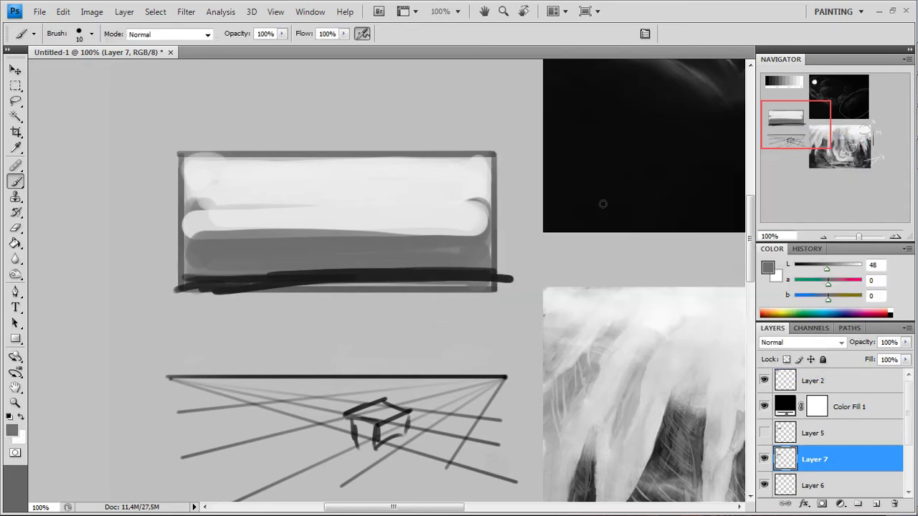
pyautogui.rightClick(564, 317)
pyautogui.click(591, 280)
pyautogui.press('Return')
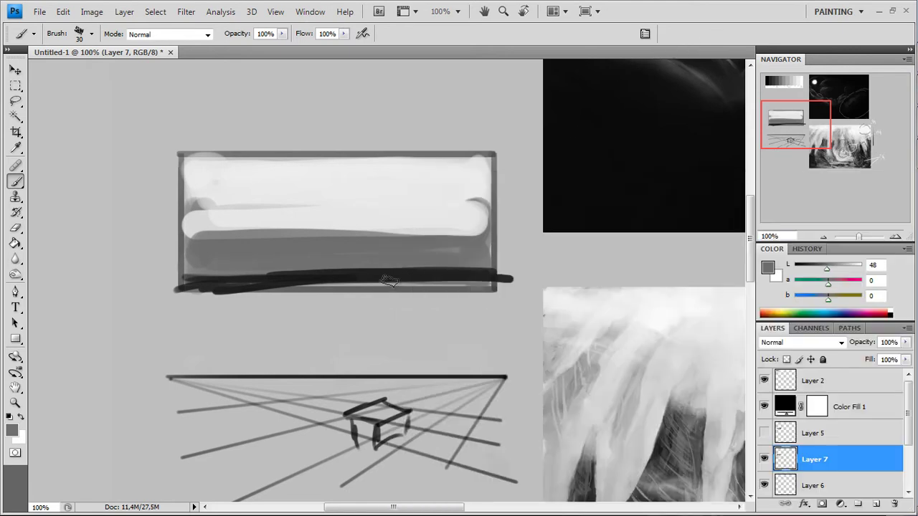
pyautogui.moveTo(399, 228)
pyautogui.mouseDown()
pyautogui.moveTo(420, 251)
pyautogui.moveTo(437, 252)
pyautogui.moveTo(388, 206)
pyautogui.mouseUp()
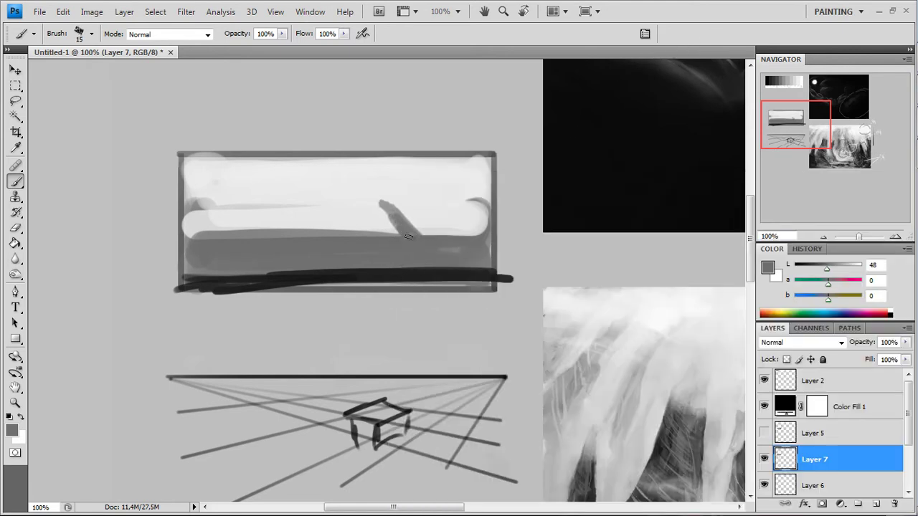
# Paint lighter grey strokes across the dark band, then a near-black stroke down-right from the slash.
pyautogui.click(14, 432)
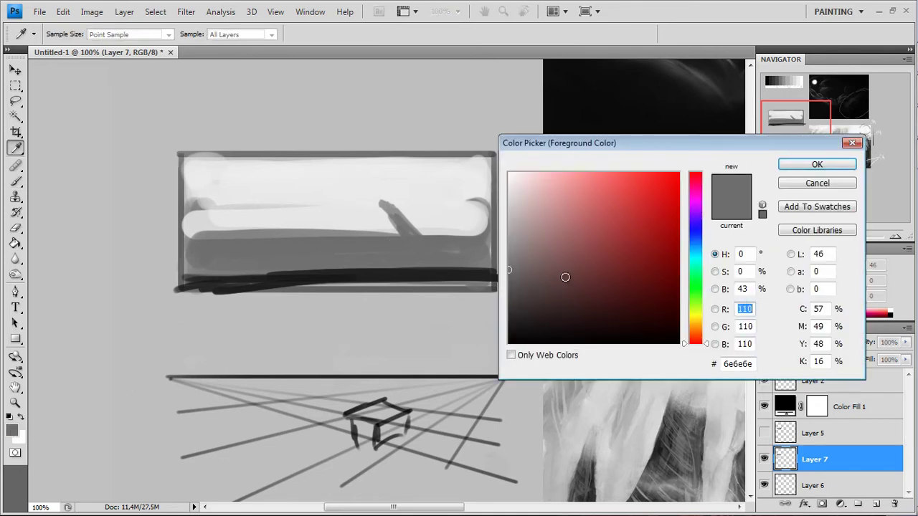
pyautogui.click(494, 248)
pyautogui.click(817, 165)
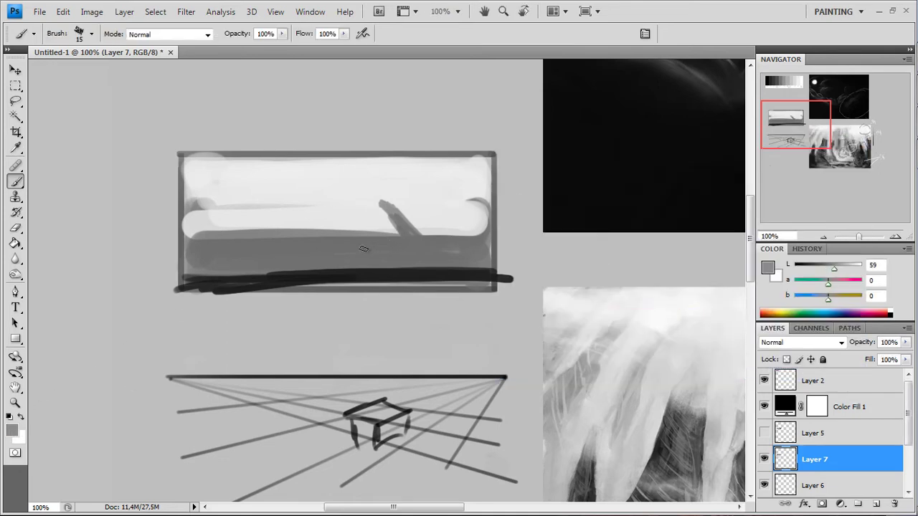
pyautogui.moveTo(409, 249)
pyautogui.mouseDown()
pyautogui.moveTo(248, 259)
pyautogui.moveTo(368, 242)
pyautogui.moveTo(273, 259)
pyautogui.mouseUp()
pyautogui.press(']')
pyautogui.press(']')
pyautogui.press(']')
pyautogui.press(']')
pyautogui.press(']')
pyautogui.keyDown('alt'); pyautogui.click(299, 275); pyautogui.keyUp('alt')
pyautogui.press('[')
pyautogui.moveTo(402, 246); pyautogui.dragTo(477, 259)
# Shade the diagonal branch with sampled light and shadow greys along the slash and across the light band.
pyautogui.press('[')
pyautogui.press('[')
pyautogui.press('[')
pyautogui.keyDown('alt'); pyautogui.click(467, 247); pyautogui.keyUp('alt')
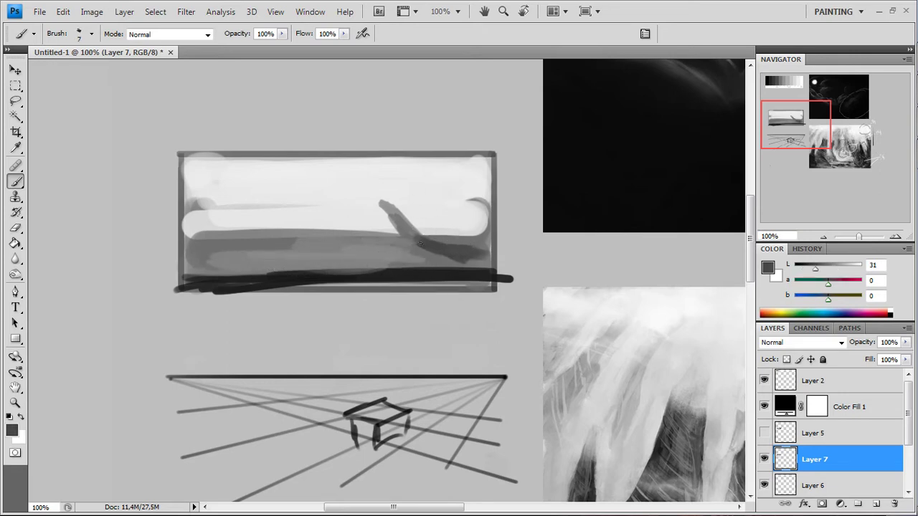
pyautogui.keyDown('alt'); pyautogui.click(373, 197); pyautogui.keyUp('alt')
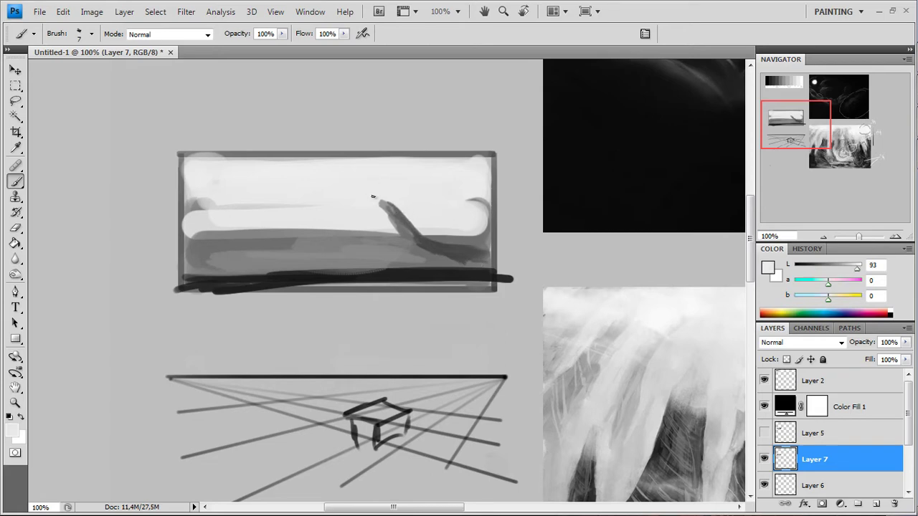
pyautogui.keyDown('alt'); pyautogui.click(432, 251); pyautogui.keyUp('alt')
pyautogui.moveTo(391, 216)
pyautogui.mouseDown()
pyautogui.moveTo(423, 241)
pyautogui.moveTo(423, 252)
pyautogui.moveTo(341, 212)
pyautogui.mouseUp()
pyautogui.keyDown('alt'); pyautogui.click(457, 248); pyautogui.keyUp('alt')
pyautogui.moveTo(437, 267)
pyautogui.mouseDown()
pyautogui.moveTo(333, 208)
pyautogui.moveTo(430, 262)
pyautogui.moveTo(337, 207)
pyautogui.moveTo(465, 265)
pyautogui.moveTo(398, 239)
pyautogui.moveTo(445, 265)
pyautogui.moveTo(484, 262)
pyautogui.moveTo(394, 262)
pyautogui.moveTo(431, 275)
pyautogui.mouseUp()
pyautogui.keyDown('alt'); pyautogui.click(446, 266); pyautogui.keyUp('alt')
pyautogui.press(']')
pyautogui.press(']')
pyautogui.press(']')
pyautogui.press('[')
pyautogui.press('[')
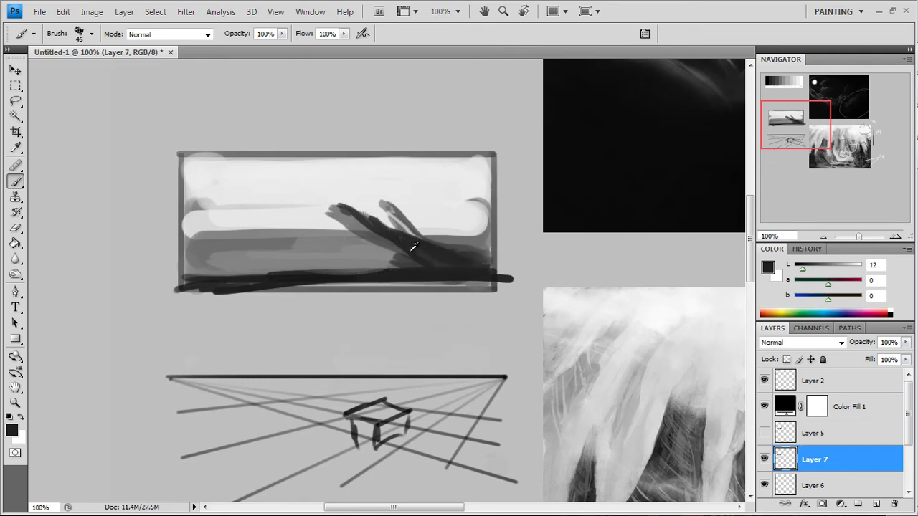
# Paint soft light-grey cloud shapes at the left and right ends of the top band with a larger brush.
pyautogui.keyDown('alt'); pyautogui.click(428, 227); pyautogui.keyUp('alt')
pyautogui.keyDown('alt'); pyautogui.click(320, 226); pyautogui.keyUp('alt')
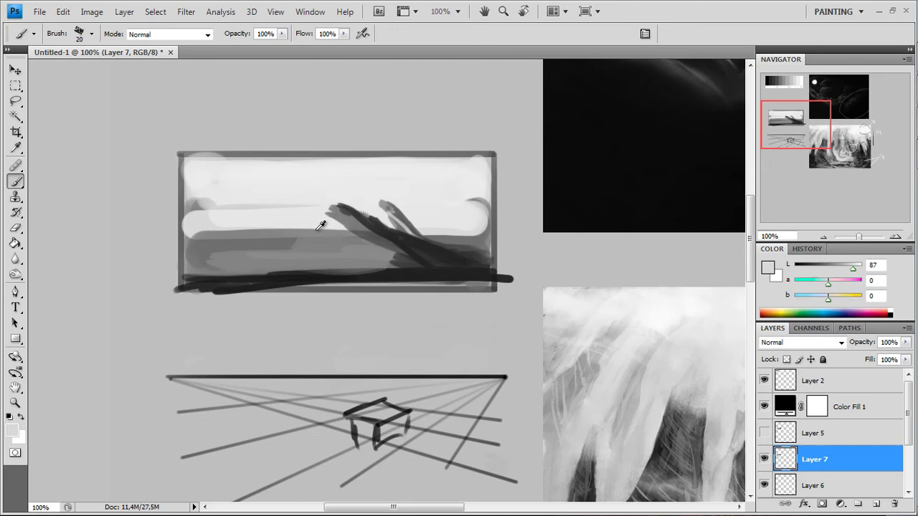
pyautogui.keyDown('alt'); pyautogui.click(218, 203); pyautogui.keyUp('alt')
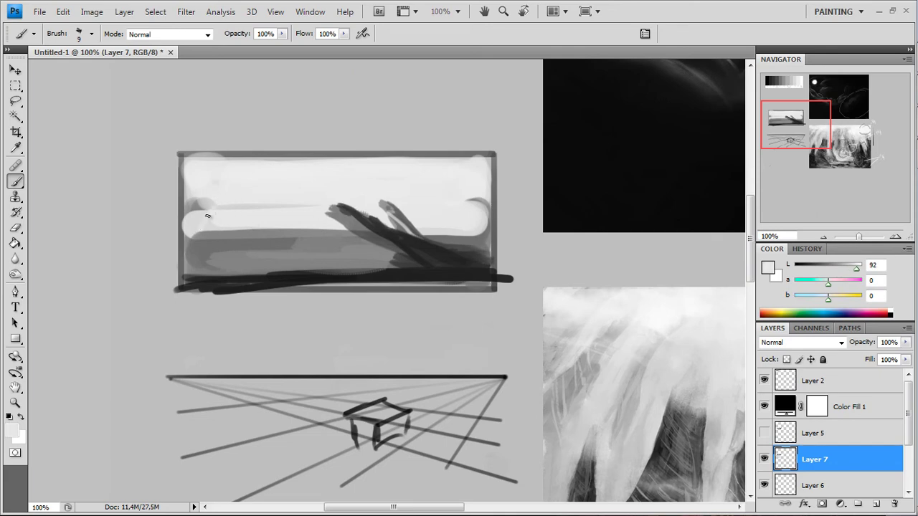
pyautogui.keyDown('alt'); pyautogui.click(212, 204); pyautogui.keyUp('alt')
pyautogui.press(']')
pyautogui.press(']')
pyautogui.press(']')
pyautogui.press(']')
pyautogui.press(']')
pyautogui.moveTo(207, 213)
pyautogui.mouseDown()
pyautogui.moveTo(235, 206)
pyautogui.moveTo(201, 220)
pyautogui.moveTo(245, 209)
pyautogui.moveTo(239, 201)
pyautogui.moveTo(254, 219)
pyautogui.moveTo(208, 225)
pyautogui.moveTo(294, 217)
pyautogui.moveTo(295, 199)
pyautogui.moveTo(311, 217)
pyautogui.moveTo(280, 219)
pyautogui.moveTo(326, 216)
pyautogui.mouseUp()
pyautogui.press('[')
pyautogui.moveTo(454, 222)
pyautogui.mouseDown()
pyautogui.moveTo(449, 196)
pyautogui.moveTo(472, 174)
pyautogui.moveTo(457, 169)
pyautogui.moveTo(482, 201)
pyautogui.moveTo(424, 221)
pyautogui.mouseUp()
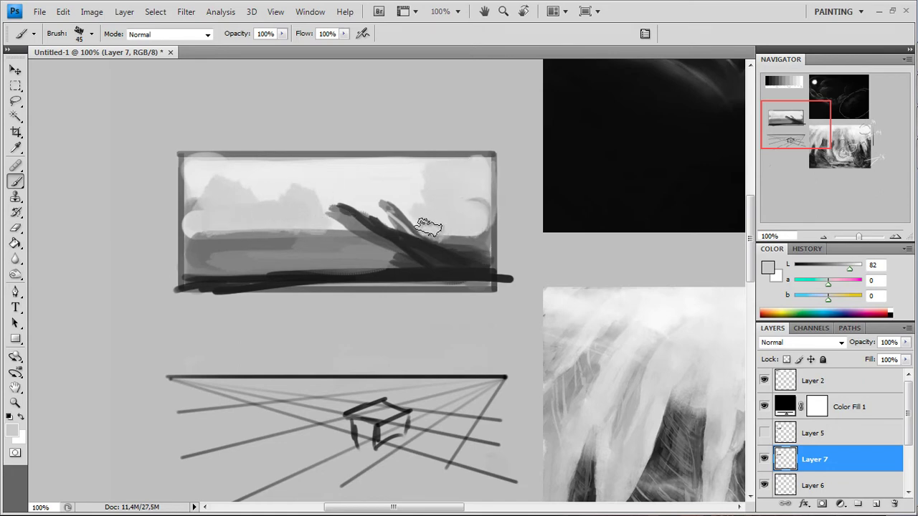
# Darken the tops of the mountain shapes, then sample a dark grey and view its colour values.
pyautogui.press('[')
pyautogui.press('[')
pyautogui.press('[')
pyautogui.press('[')
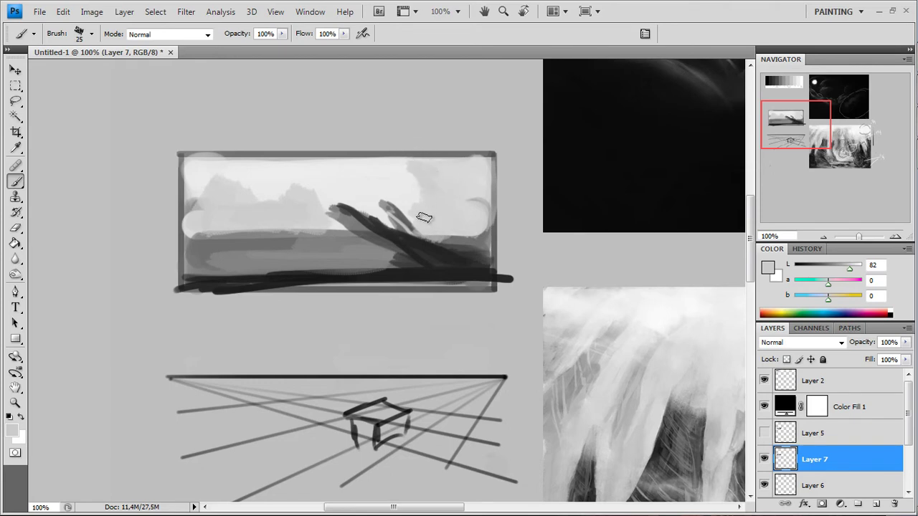
pyautogui.keyDown('alt'); pyautogui.click(287, 206); pyautogui.keyUp('alt')
pyautogui.moveTo(225, 180)
pyautogui.mouseDown()
pyautogui.moveTo(211, 203)
pyautogui.moveTo(244, 168)
pyautogui.moveTo(264, 205)
pyautogui.mouseUp()
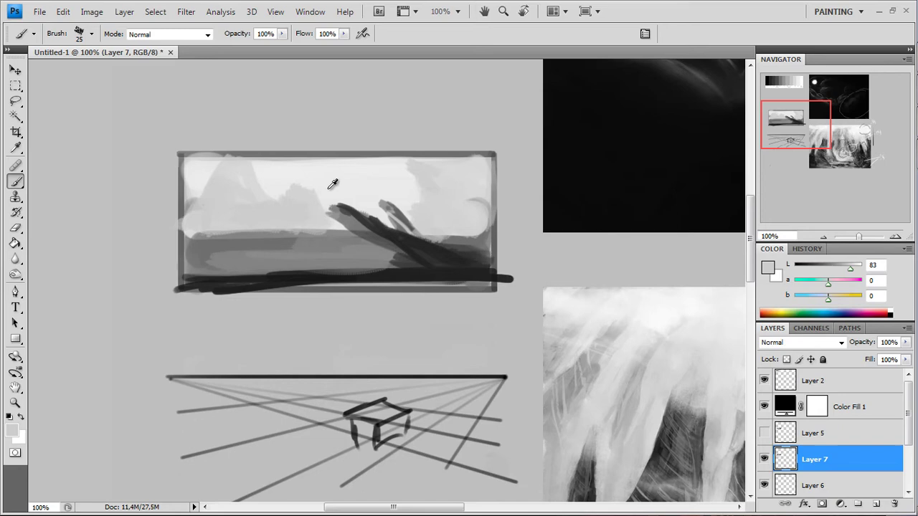
pyautogui.keyDown('alt'); pyautogui.click(412, 269); pyautogui.keyUp('alt')
pyautogui.click(12, 430)
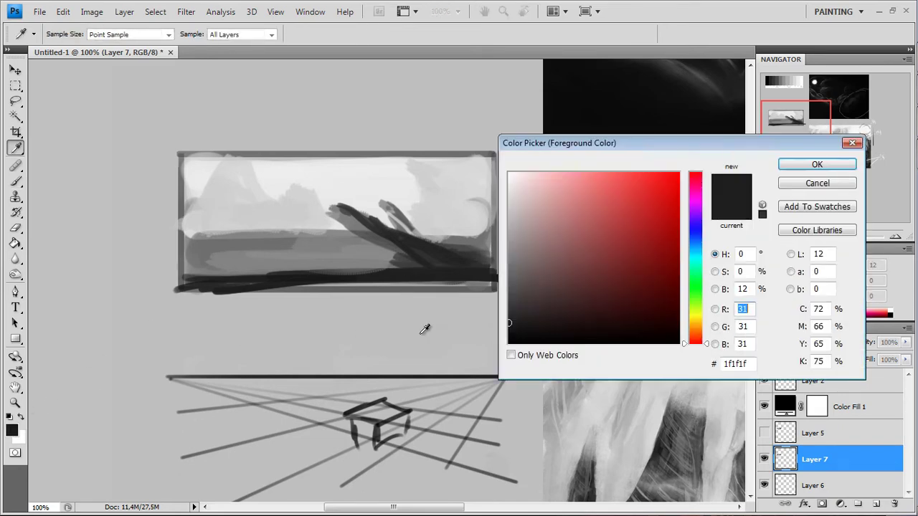
# Paint a near-black tree trunk up the box's right edge, lightening part of it with mid-grey.
pyautogui.click(509, 331)
pyautogui.click(812, 175)
pyautogui.press('b')
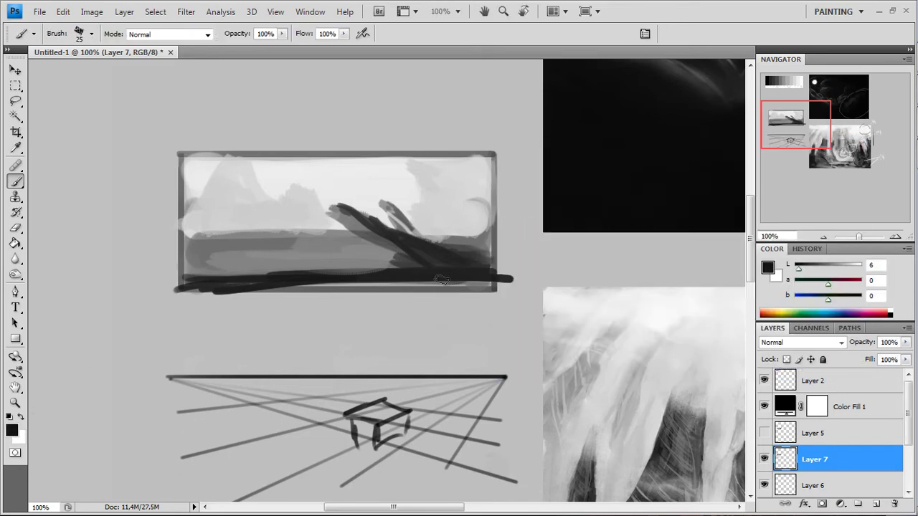
pyautogui.moveTo(430, 287)
pyautogui.mouseDown()
pyautogui.moveTo(478, 211)
pyautogui.moveTo(478, 281)
pyautogui.moveTo(478, 232)
pyautogui.moveTo(459, 269)
pyautogui.moveTo(483, 179)
pyautogui.moveTo(480, 279)
pyautogui.moveTo(470, 264)
pyautogui.moveTo(316, 305)
pyautogui.mouseUp()
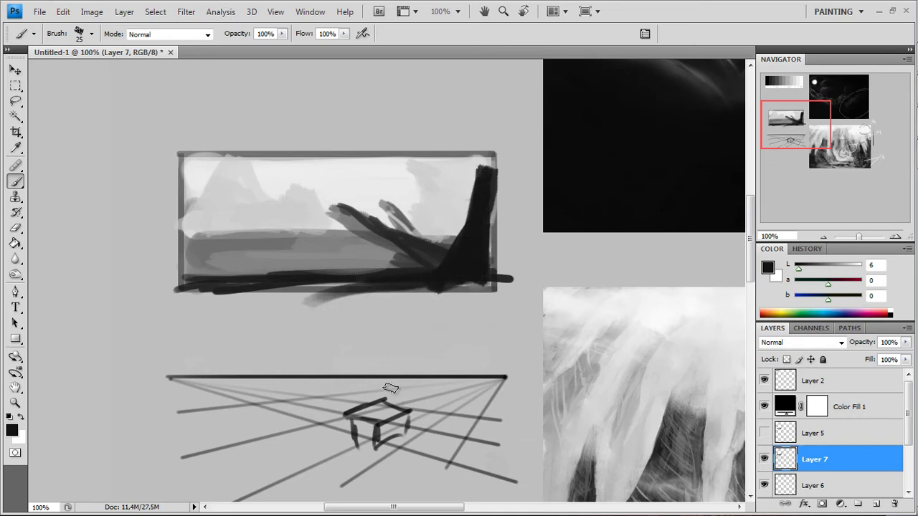
pyautogui.keyDown('alt'); pyautogui.click(351, 251); pyautogui.keyUp('alt')
pyautogui.moveTo(415, 255)
pyautogui.mouseDown()
pyautogui.moveTo(438, 247)
pyautogui.moveTo(380, 263)
pyautogui.moveTo(419, 252)
pyautogui.mouseUp()
# Sample near-black and try a letter of the FG label, undoing the misdrawn stroke.
pyautogui.press('alt')
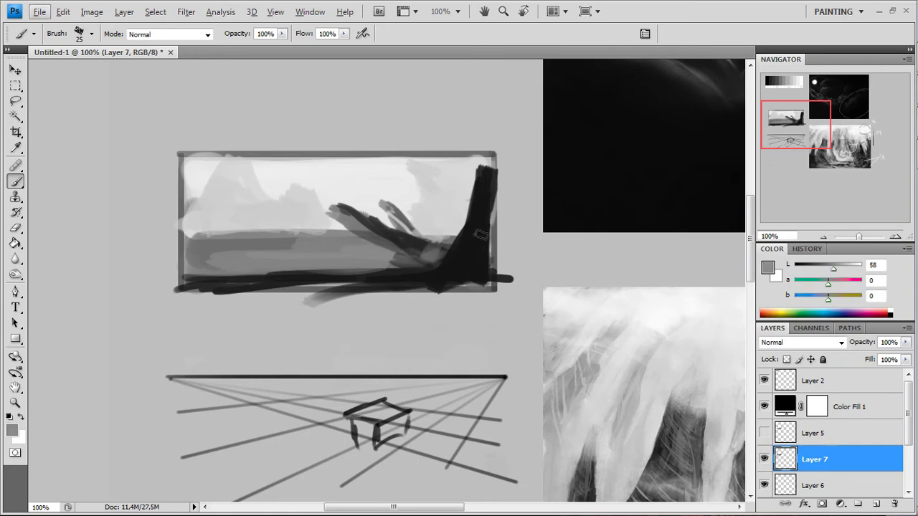
pyautogui.press('alt')
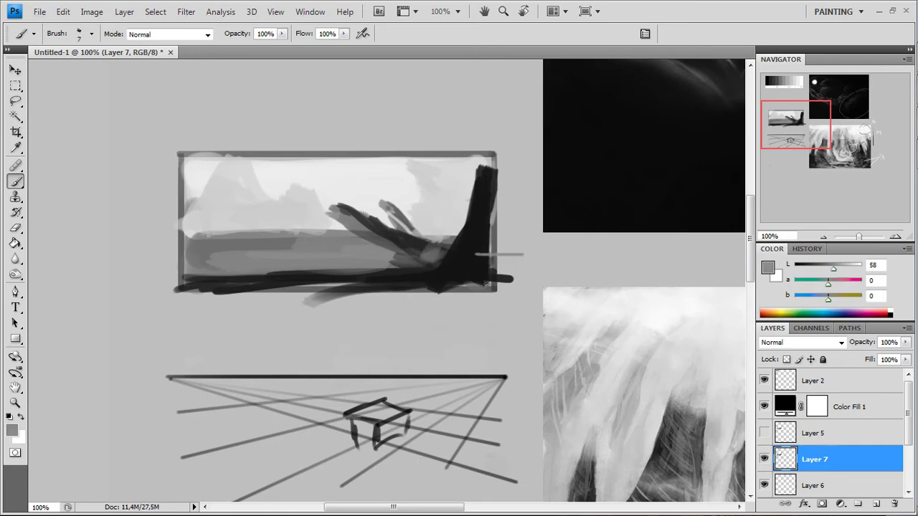
pyautogui.keyDown('alt'); pyautogui.click(492, 265); pyautogui.keyUp('alt')
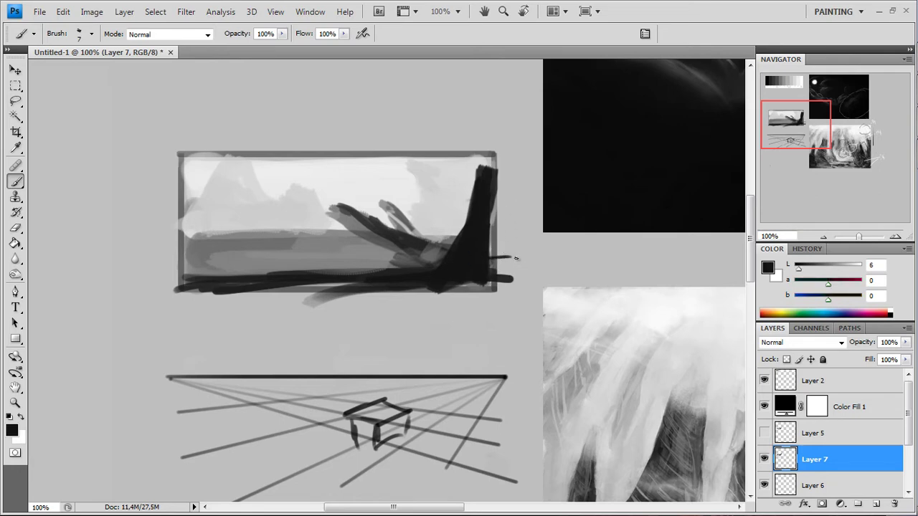
pyautogui.moveTo(534, 251); pyautogui.dragTo(539, 265)
pyautogui.hotkey('ctrl', 'z')
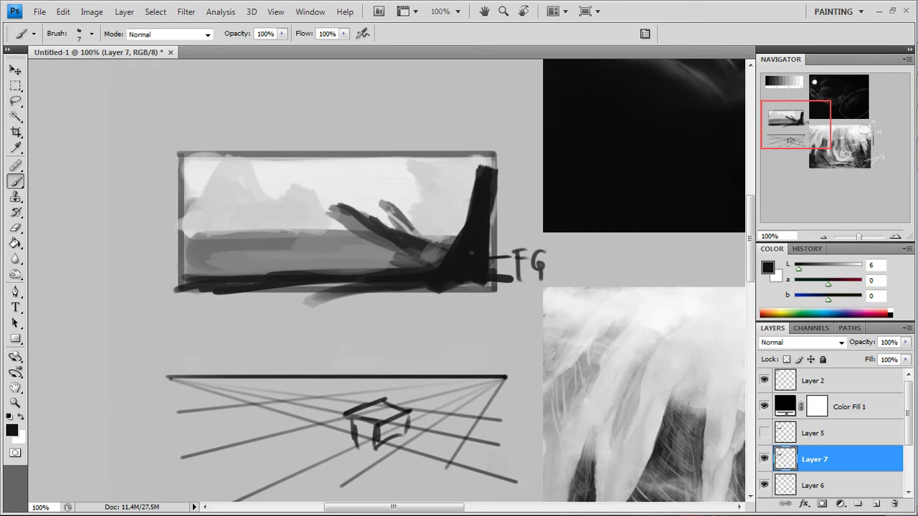
# Paint light grey diagonal strokes above the box, undoing the stray dark and faint ones.
pyautogui.moveTo(391, 115); pyautogui.dragTo(336, 172)
pyautogui.hotkey('ctrl', 'z')
pyautogui.keyDown('alt'); pyautogui.click(346, 179); pyautogui.keyUp('alt')
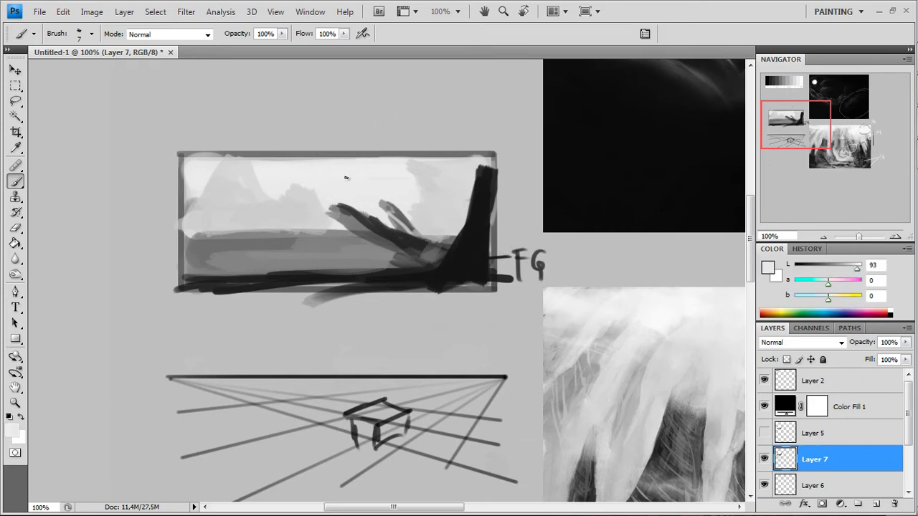
pyautogui.moveTo(378, 123); pyautogui.dragTo(357, 156)
pyautogui.keyDown('alt'); pyautogui.click(237, 186); pyautogui.keyUp('alt')
pyautogui.moveTo(255, 172); pyautogui.dragTo(307, 126)
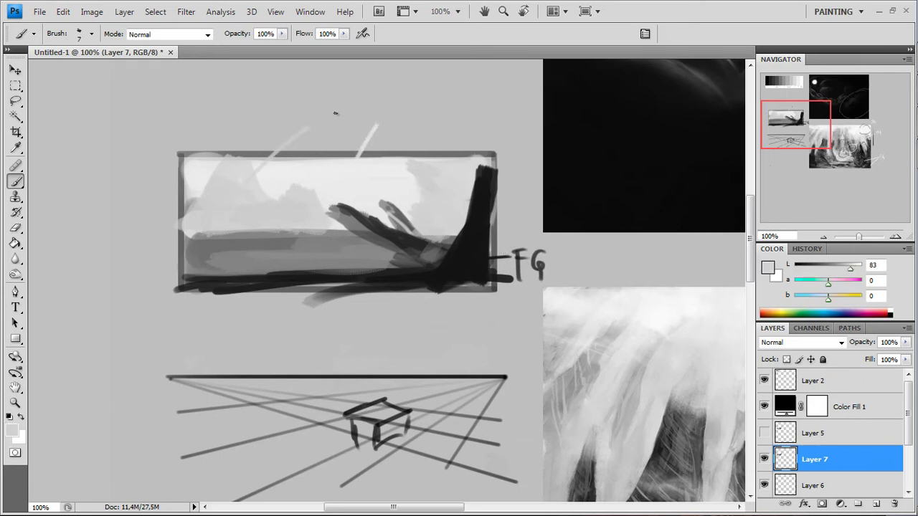
pyautogui.hotkey('ctrl', 'z')
# In near-black, paint the BG label, circle the midground, and add a pointer line with the MG label.
pyautogui.keyDown('alt'); pyautogui.click(474, 232); pyautogui.keyUp('alt')
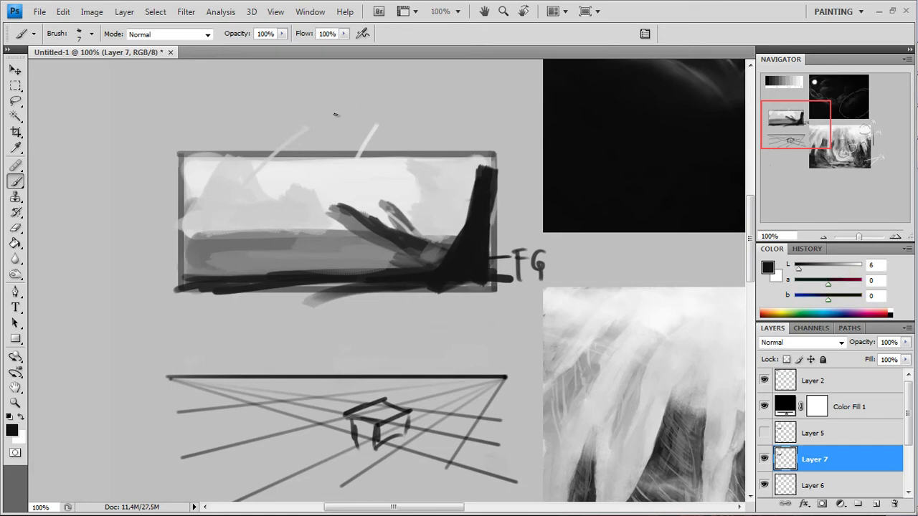
pyautogui.moveTo(325, 99); pyautogui.dragTo(353, 120)
pyautogui.moveTo(373, 76)
pyautogui.mouseDown()
pyautogui.moveTo(361, 94)
pyautogui.moveTo(388, 112)
pyautogui.mouseUp()
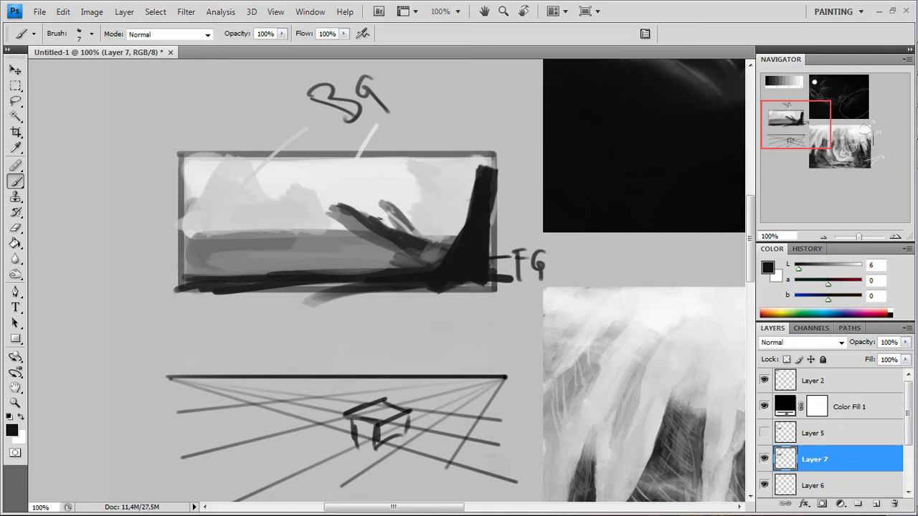
pyautogui.moveTo(378, 218)
pyautogui.mouseDown()
pyautogui.moveTo(362, 257)
pyautogui.moveTo(149, 324)
pyautogui.mouseUp()
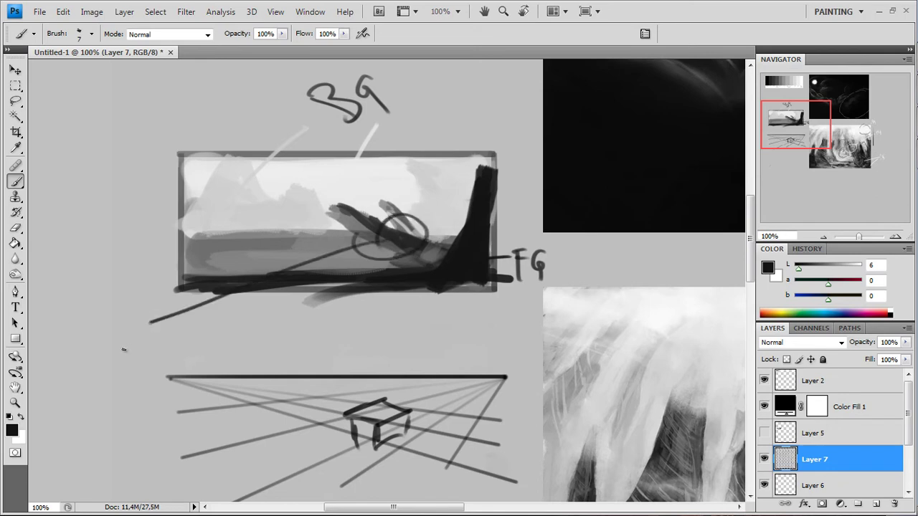
pyautogui.moveTo(111, 355)
pyautogui.mouseDown()
pyautogui.moveTo(127, 334)
pyautogui.moveTo(137, 355)
pyautogui.mouseUp()
pyautogui.moveTo(148, 334); pyautogui.dragTo(149, 355)
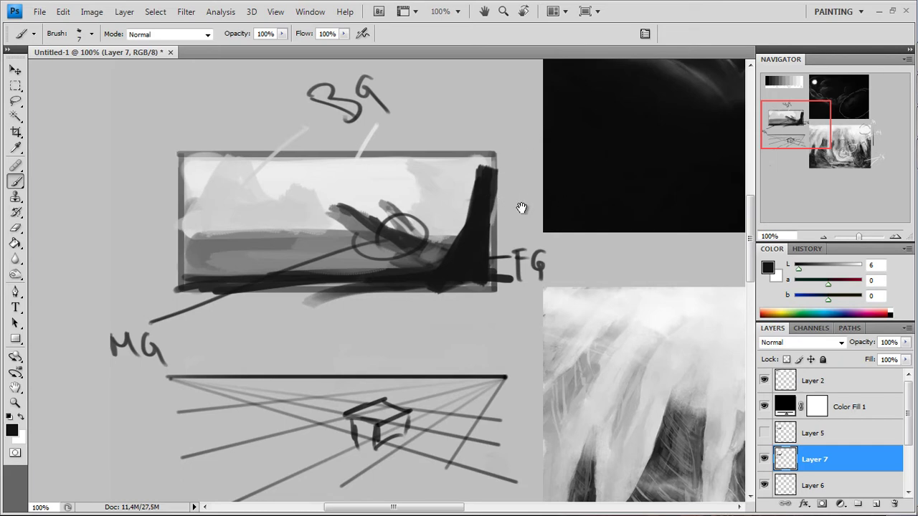
# Open BuildingsDerelict0080_S.jpg from the Recursos > Stocks > Texturas folder.
pyautogui.moveTo(521, 208); pyautogui.dragTo(612, 142)
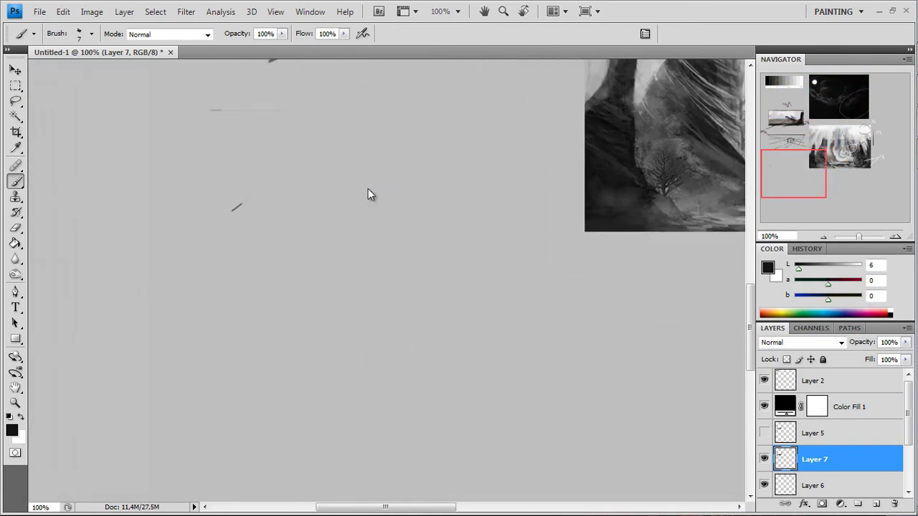
pyautogui.hotkey('ctrl', 'o')
pyautogui.click(533, 69)
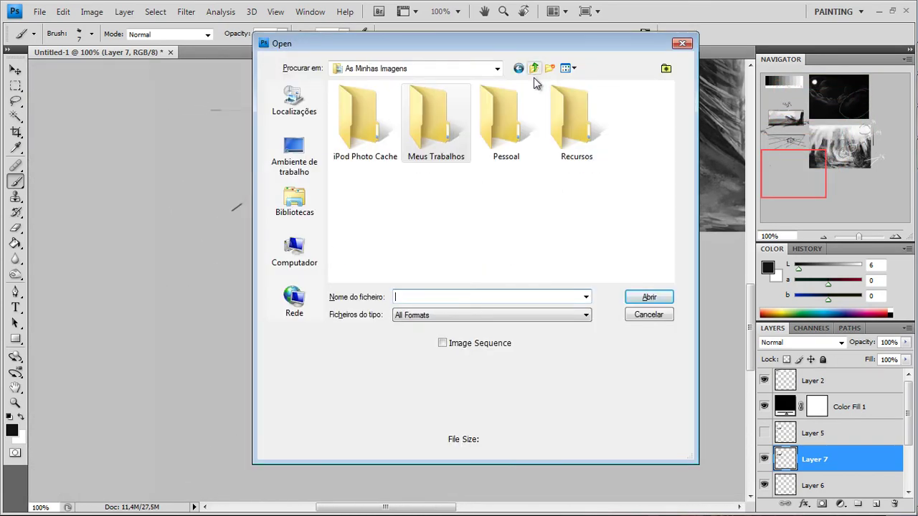
pyautogui.doubleClick(580, 135)
pyautogui.click(566, 238)
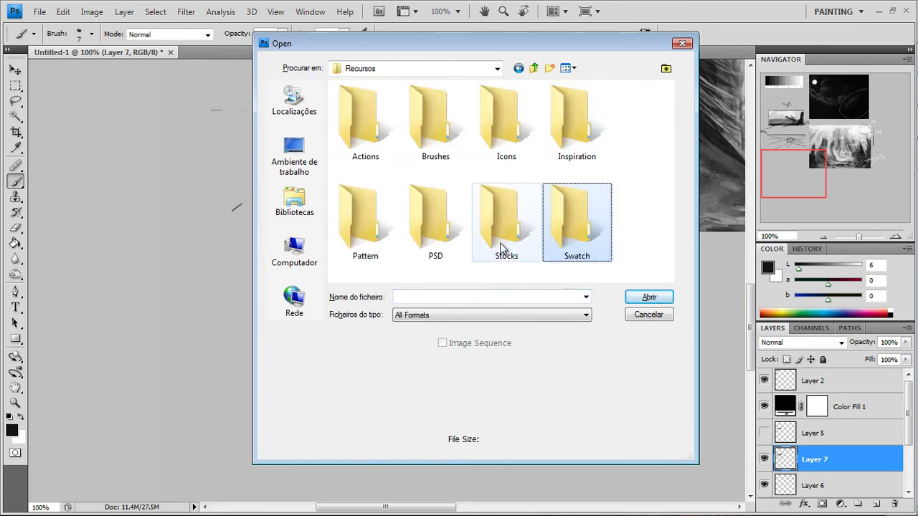
pyautogui.click(500, 244)
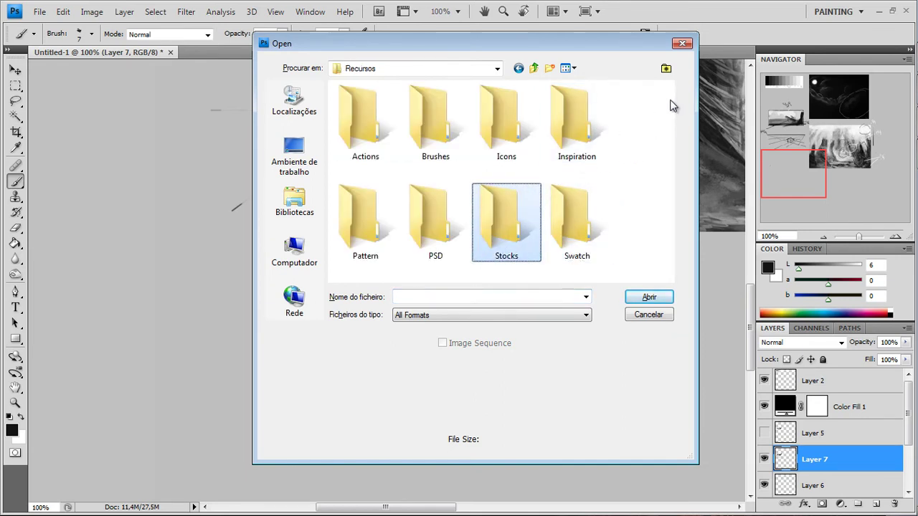
pyautogui.doubleClick(496, 229)
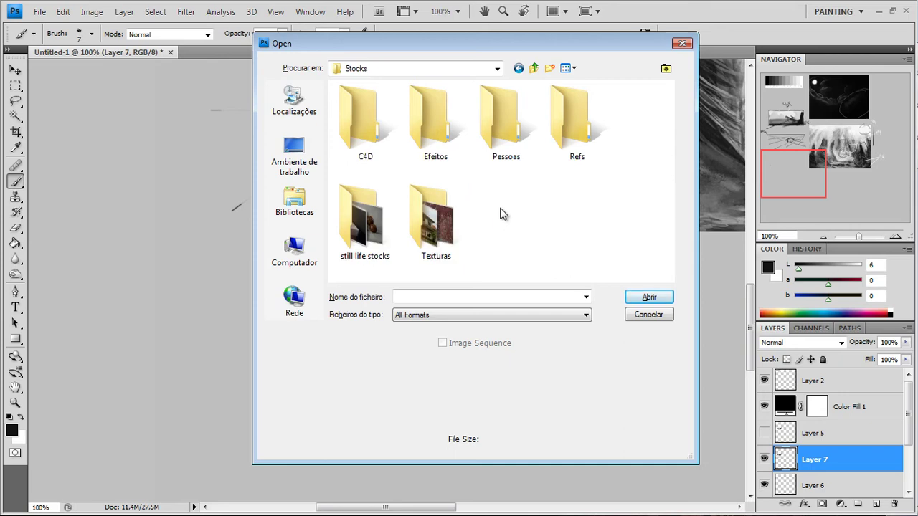
pyautogui.doubleClick(437, 233)
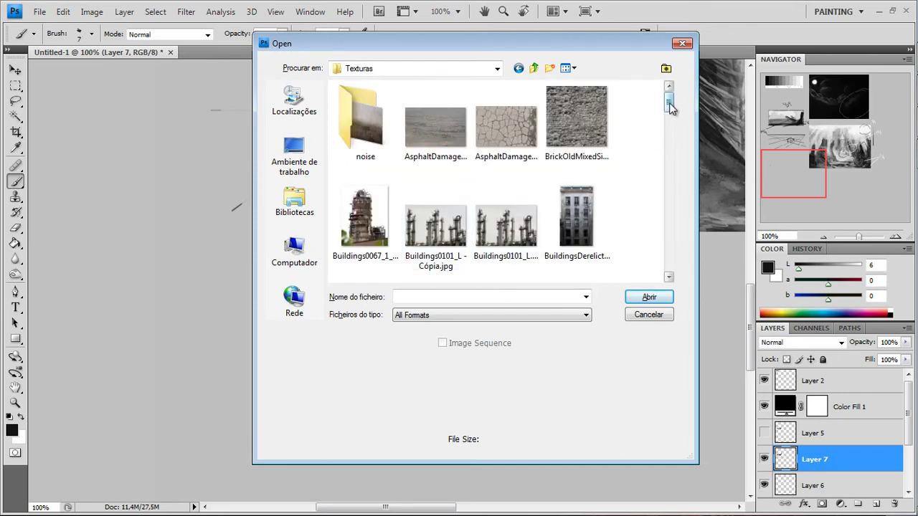
pyautogui.moveTo(669, 105); pyautogui.dragTo(668, 131)
pyautogui.click(521, 179)
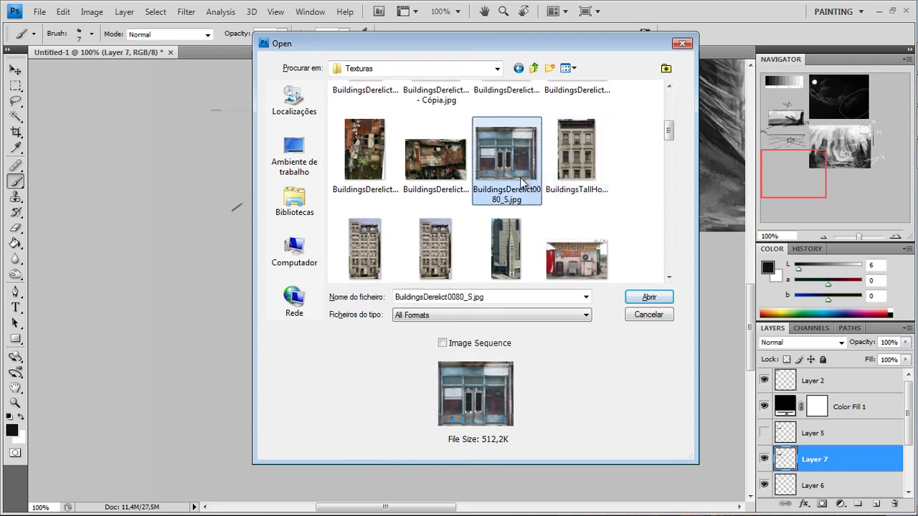
pyautogui.doubleClick(521, 179)
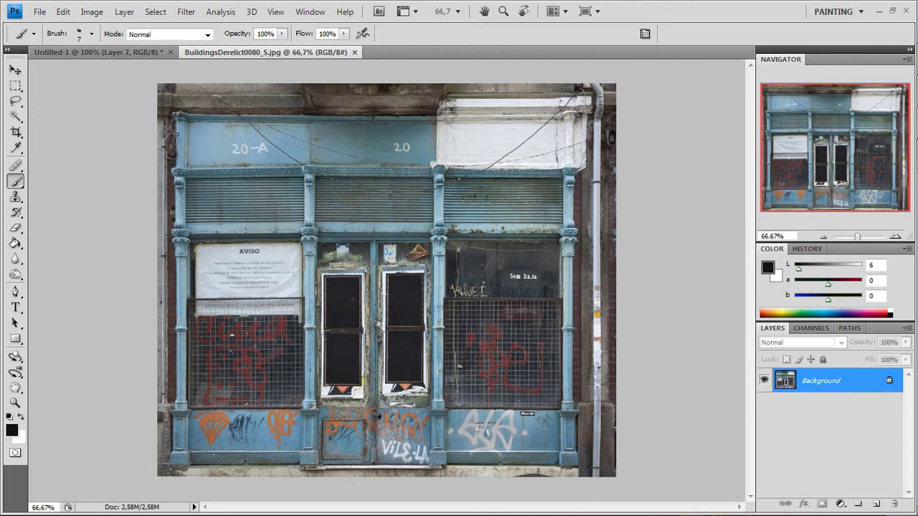
# Sample the dark window pane, then the white panel's light grey (L 92, a 0, b -3), and return to Untitled-1.
pyautogui.keyDown('alt'); pyautogui.click(350, 294); pyautogui.keyUp('alt')
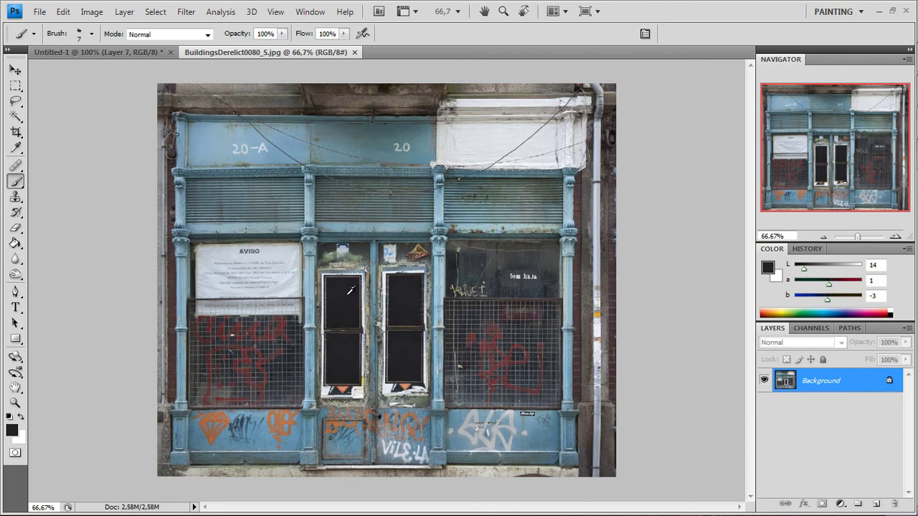
pyautogui.click(14, 430)
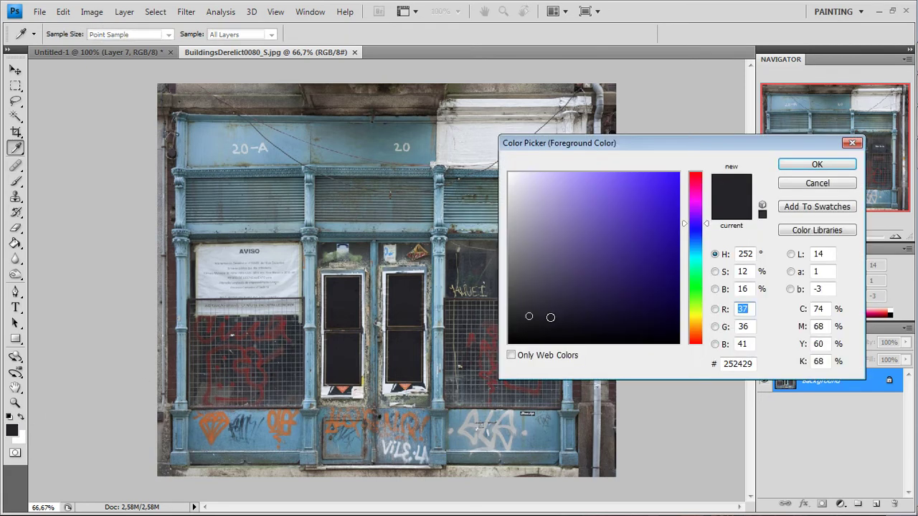
pyautogui.click(817, 166)
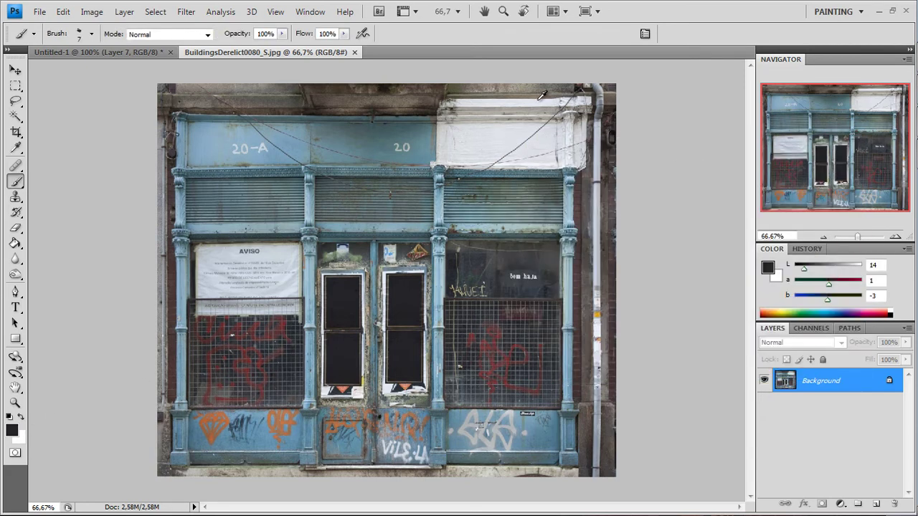
pyautogui.keyDown('alt'); pyautogui.click(538, 100); pyautogui.keyUp('alt')
pyautogui.click(12, 430)
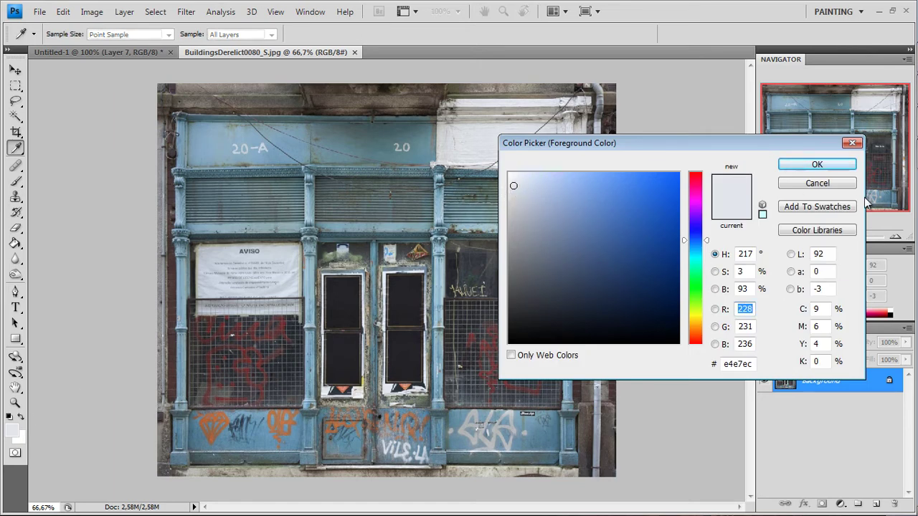
pyautogui.click(817, 169)
pyautogui.click(107, 53)
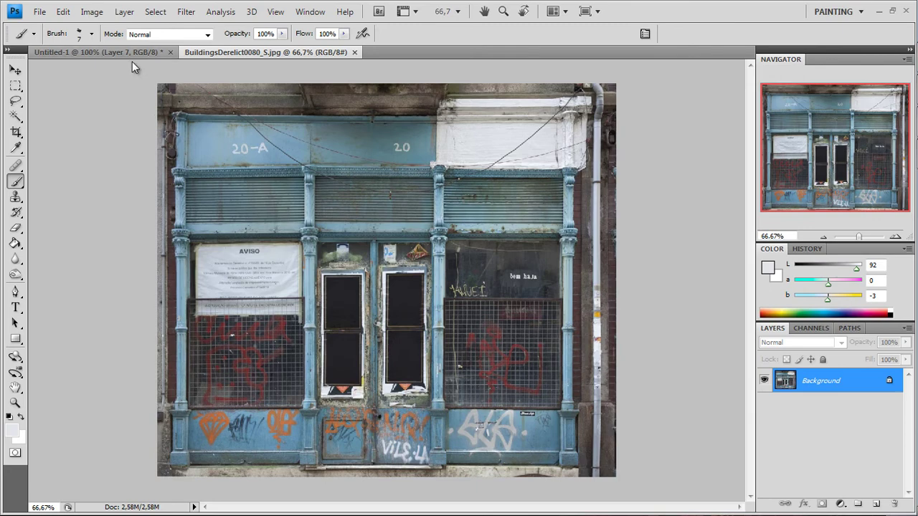
pyautogui.scroll(15, 385, 199)
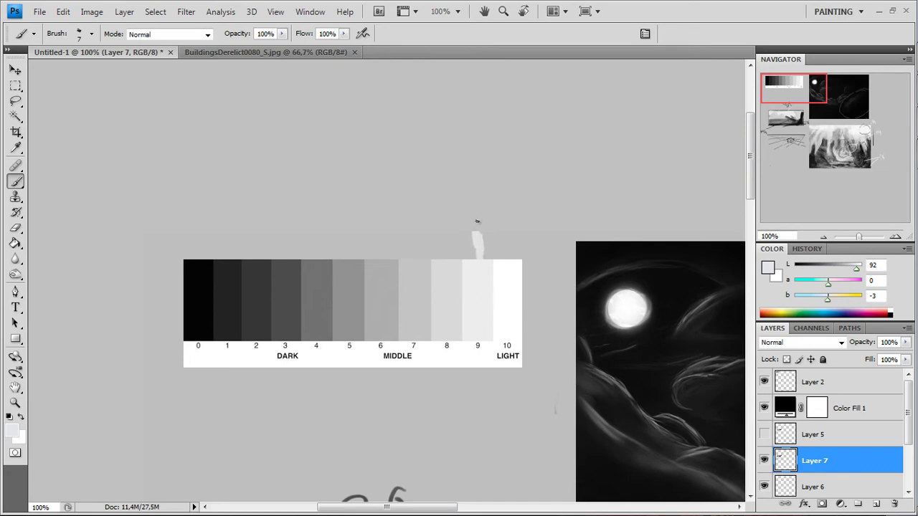
# Give the building photo a black Solid Color fill layer in Hue mode, then close it without saving.
pyautogui.click(296, 53)
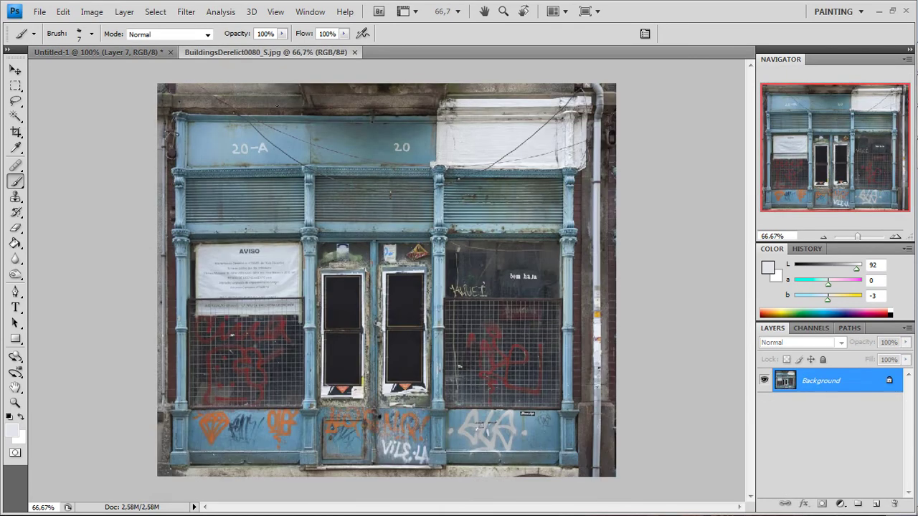
pyautogui.click(841, 504)
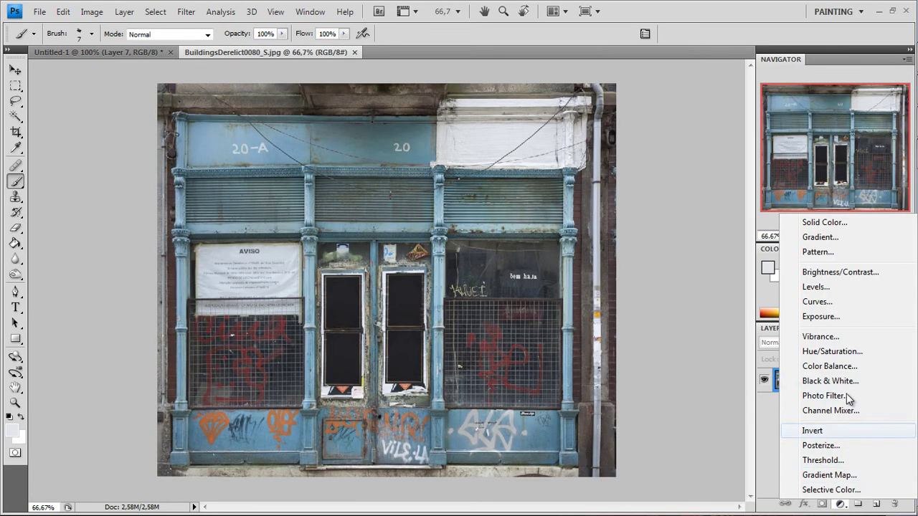
pyautogui.click(813, 222)
pyautogui.moveTo(620, 254); pyautogui.dragTo(509, 343)
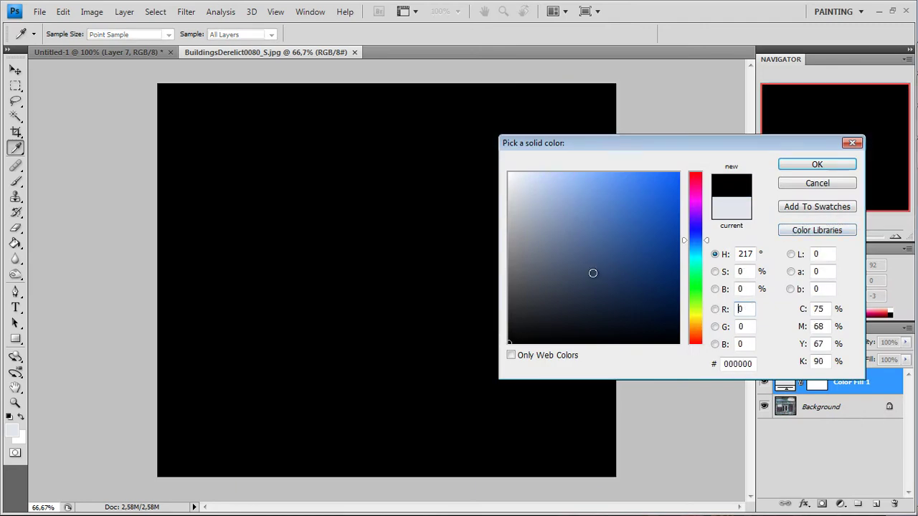
pyautogui.click(816, 164)
pyautogui.press('b')
pyautogui.click(788, 347)
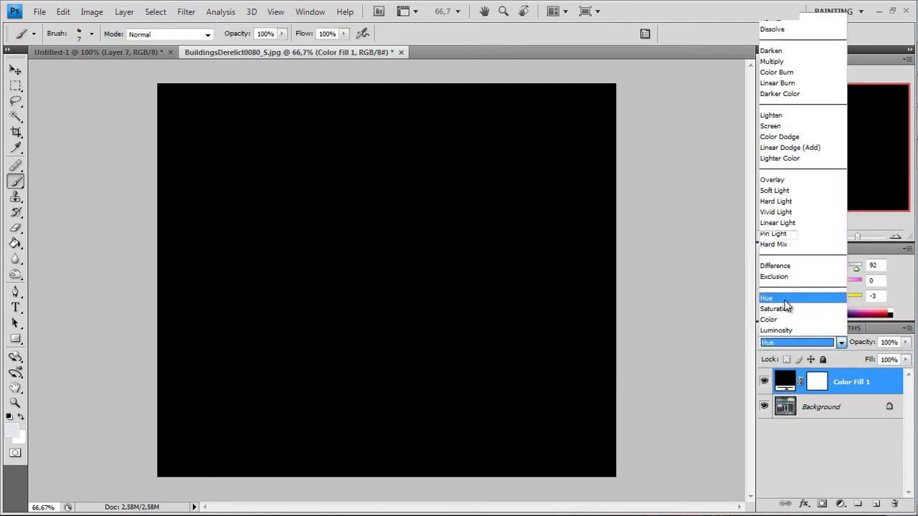
pyautogui.click(778, 296)
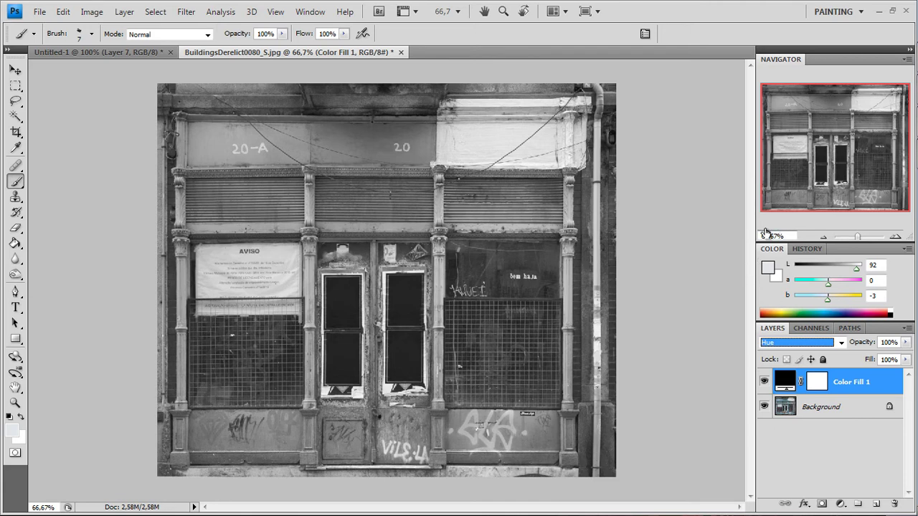
pyautogui.click(402, 54)
pyautogui.click(476, 196)
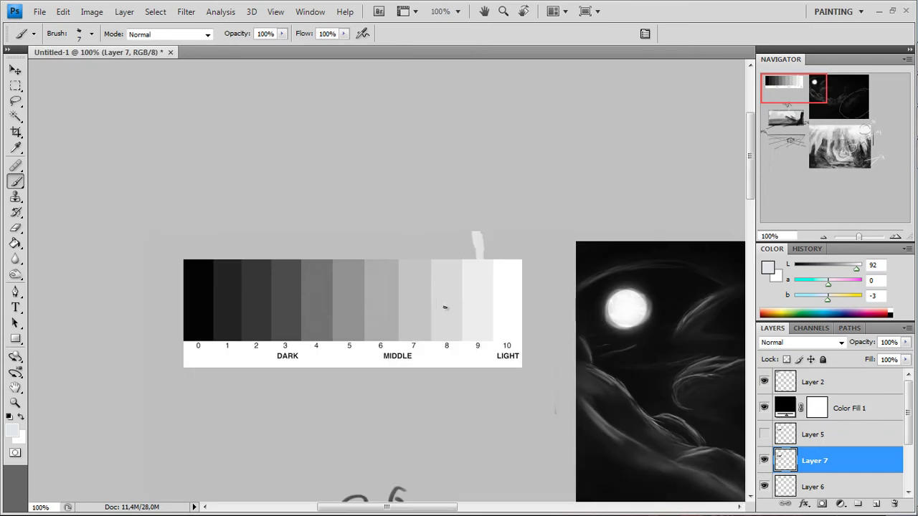
# Create a new transparent 4338×3027 document, Untitled-2.
pyautogui.moveTo(484, 387)
pyautogui.mouseDown()
pyautogui.moveTo(418, 289)
pyautogui.moveTo(476, 191)
pyautogui.mouseUp()
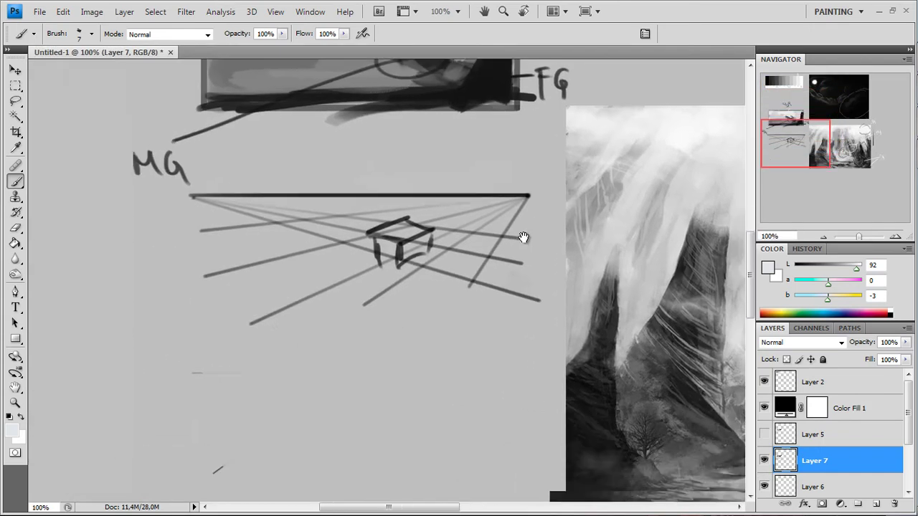
pyautogui.moveTo(523, 237)
pyautogui.mouseDown()
pyautogui.moveTo(418, 184)
pyautogui.moveTo(219, 153)
pyautogui.moveTo(235, 148)
pyautogui.mouseUp()
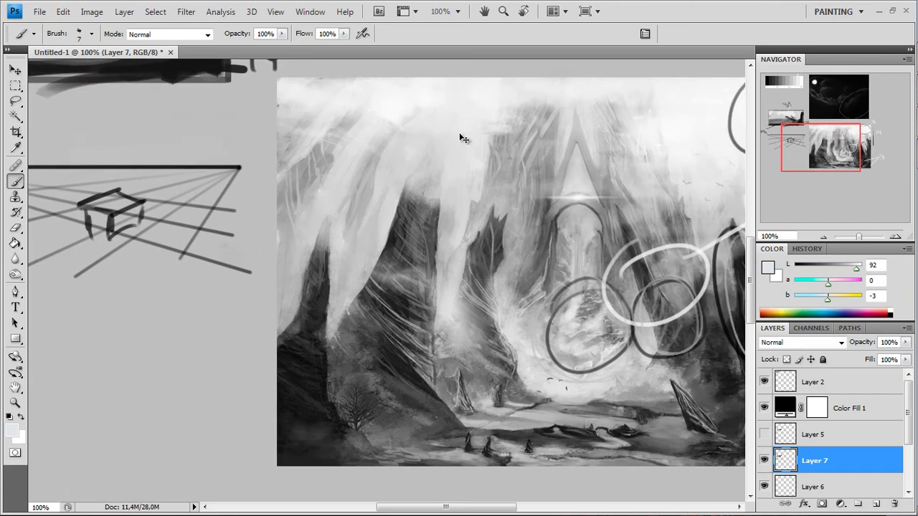
pyautogui.hotkey('ctrl', 'n')
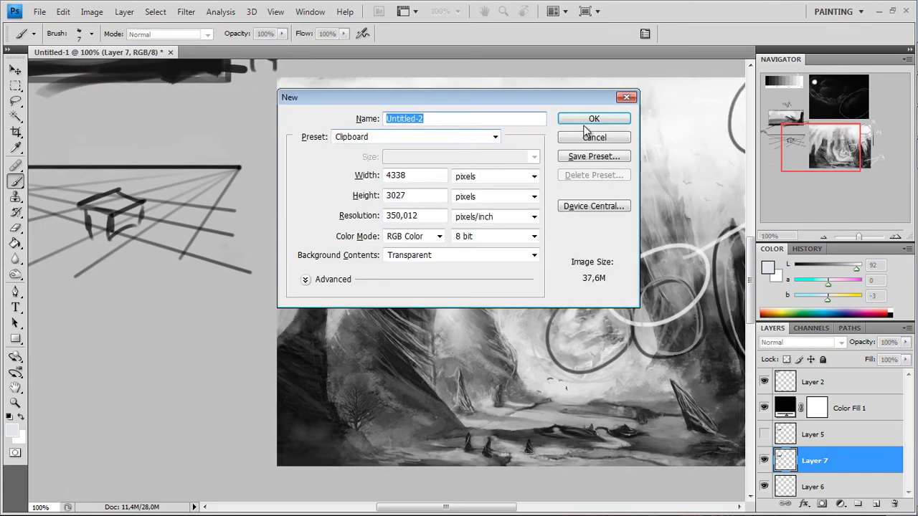
pyautogui.click(597, 124)
# Open BuildingsDerelict0001_S, 0008_S and 0015_S together, then return to Untitled-2.
pyautogui.hotkey('ctrl', 'o')
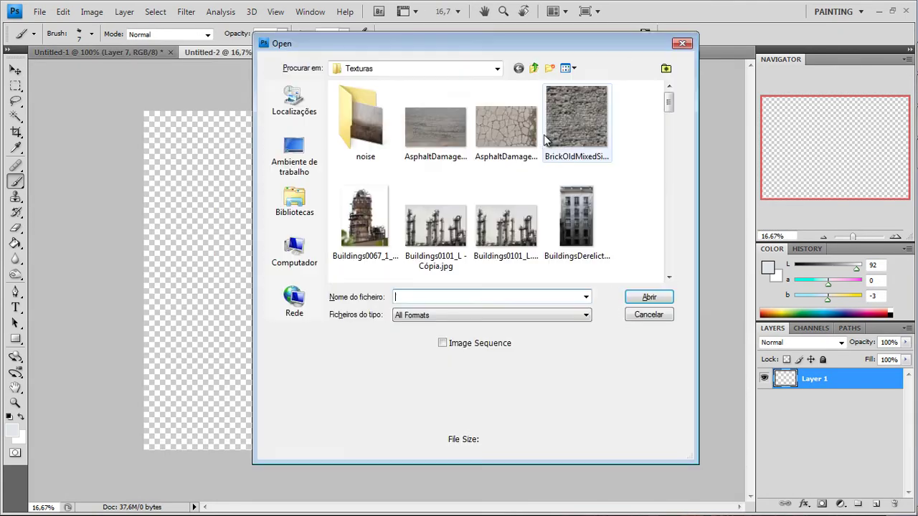
pyautogui.scroll(-2, 666, 121)
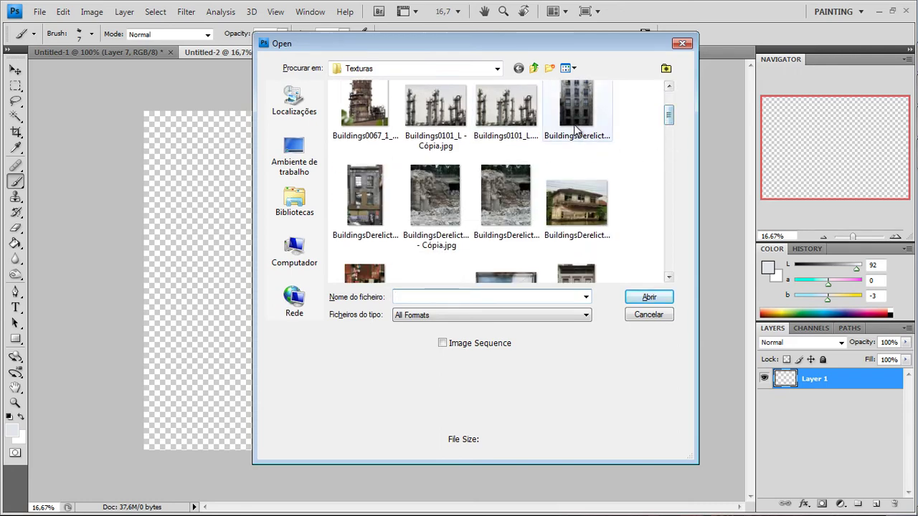
pyautogui.click(371, 224)
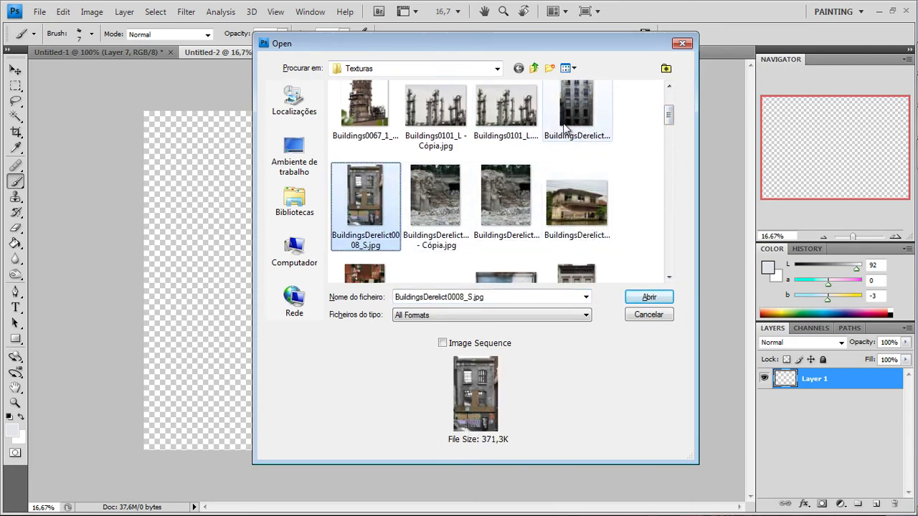
pyautogui.keyDown('ctrl'); pyautogui.click(576, 111); pyautogui.keyUp('ctrl')
pyautogui.keyDown('ctrl'); pyautogui.click(526, 198); pyautogui.keyUp('ctrl')
pyautogui.click(649, 297)
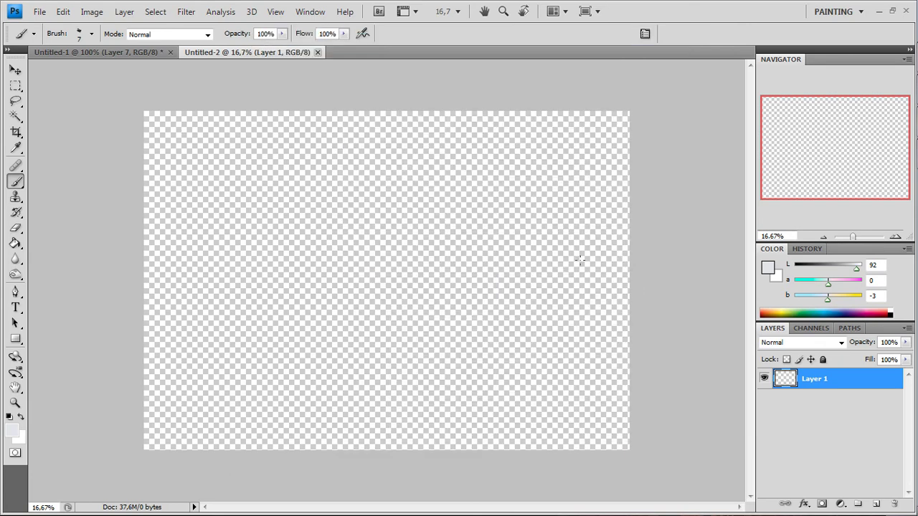
pyautogui.click(235, 53)
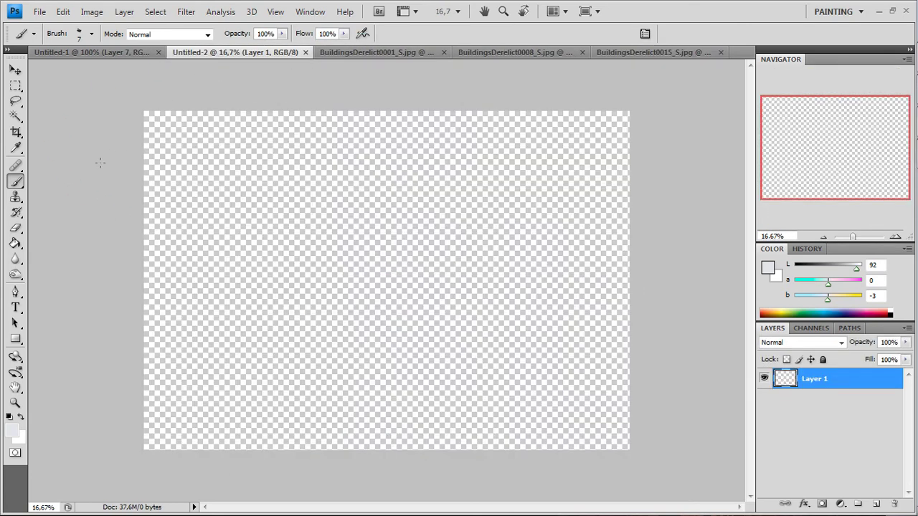
# Crop Untitled-2 to a wide panoramic strip and zoom it to 50%.
pyautogui.click(16, 132)
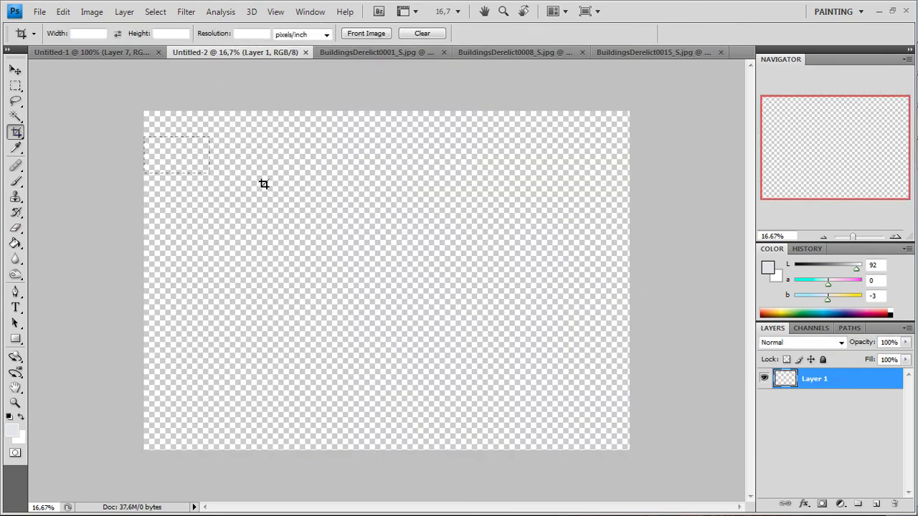
pyautogui.moveTo(263, 183); pyautogui.dragTo(350, 220)
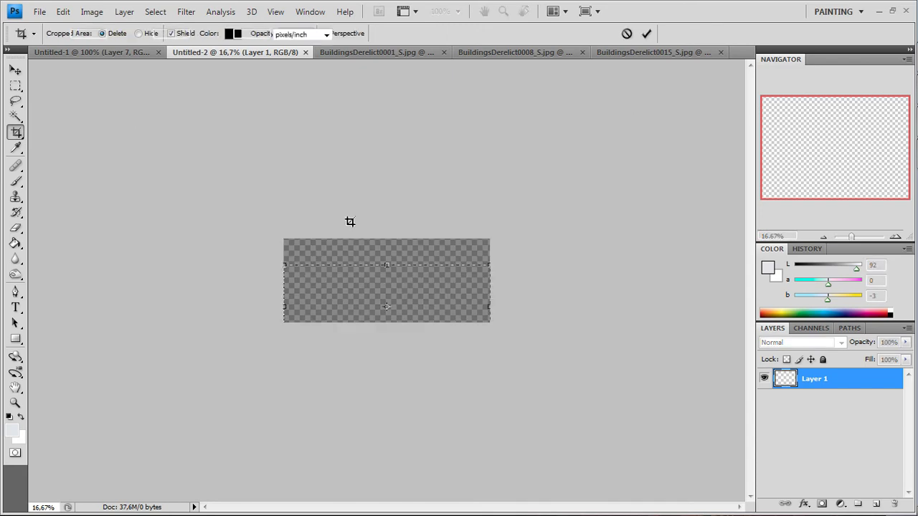
pyautogui.press('Return')
pyautogui.hotkey('ctrl', '+')
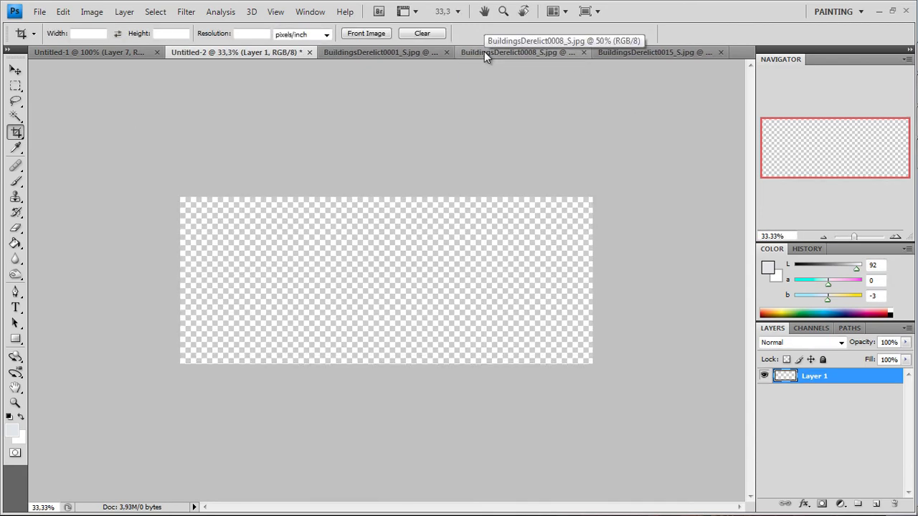
pyautogui.hotkey('ctrl', '+')
pyautogui.click(384, 53)
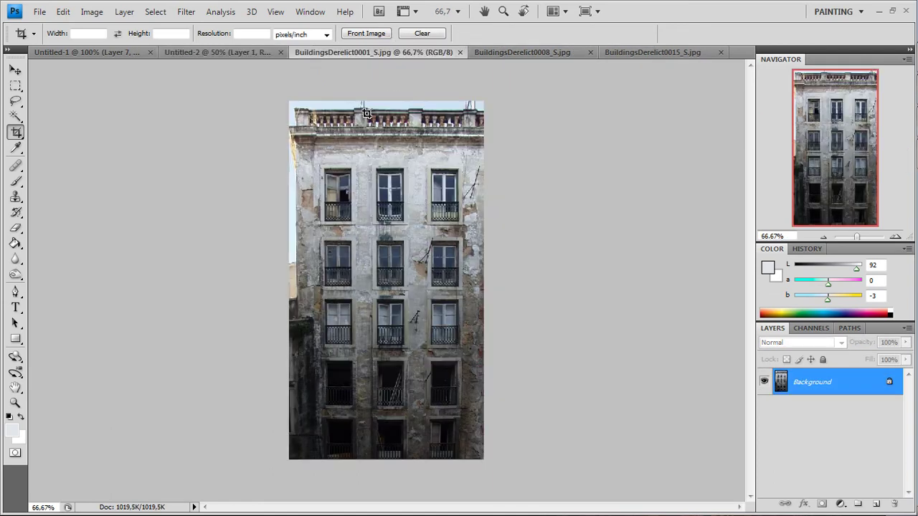
pyautogui.click(224, 52)
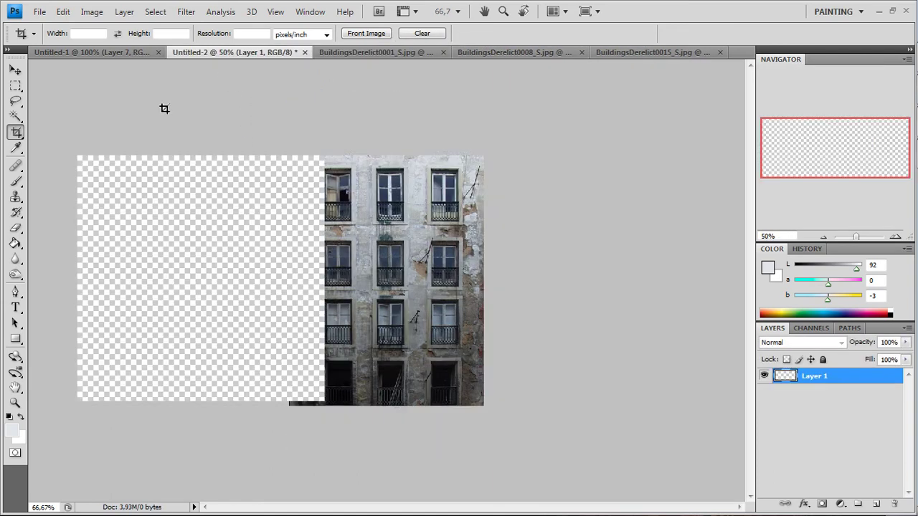
# Fill the canvas with mid grey 7b7b7b (123, 123, 123) using the Paint Bucket.
pyautogui.click(17, 243)
pyautogui.press('d')
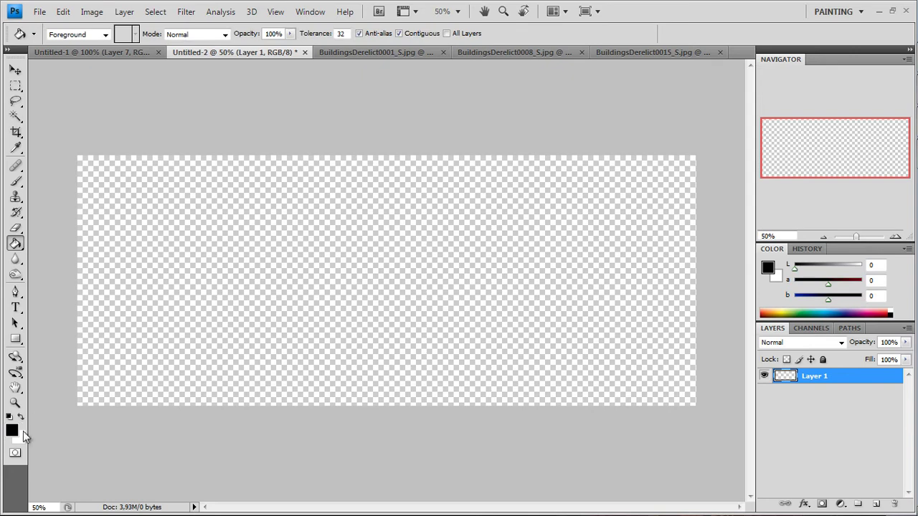
pyautogui.click(11, 431)
pyautogui.click(509, 261)
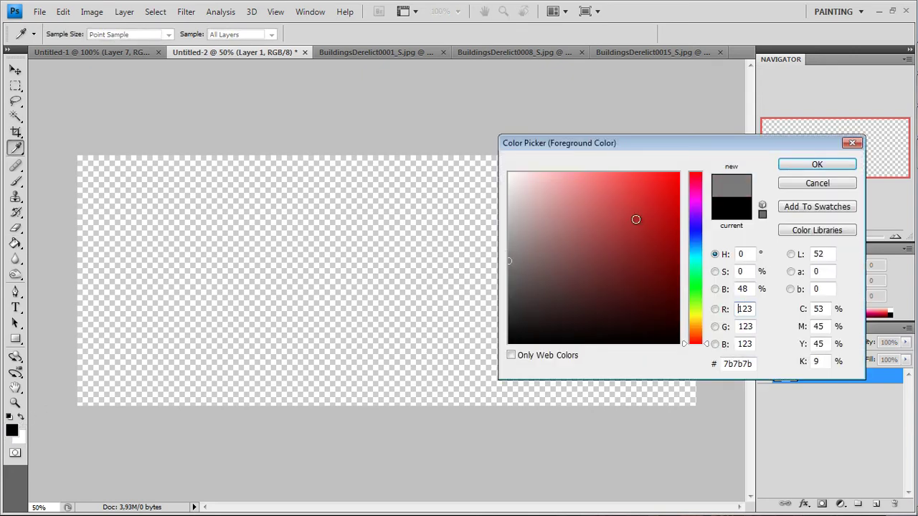
pyautogui.click(779, 169)
pyautogui.click(168, 293)
# With a 150px brush, paint broad white strokes across the canvas and a dark bottom-right stroke.
pyautogui.click(15, 182)
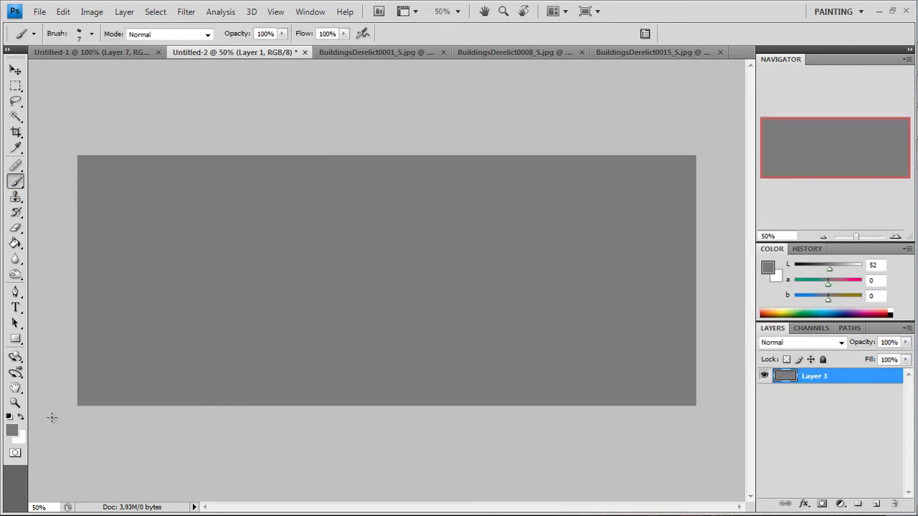
pyautogui.click(12, 428)
pyautogui.click(508, 324)
pyautogui.click(825, 163)
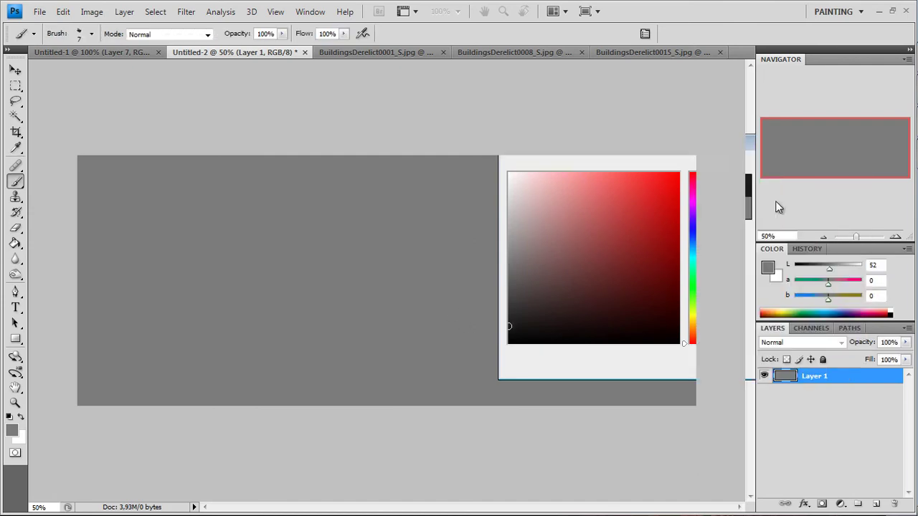
pyautogui.click(21, 418)
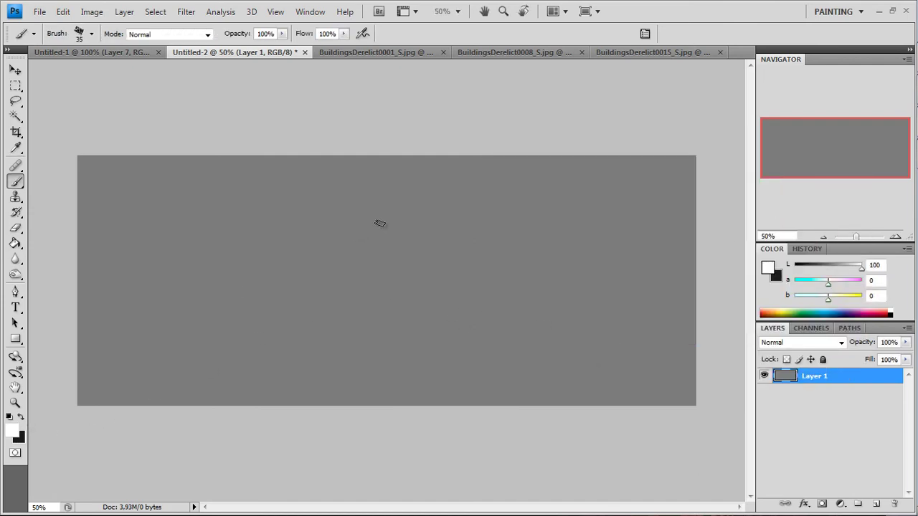
pyautogui.press(']')
pyautogui.press(']')
pyautogui.press(']')
pyautogui.press(']')
pyautogui.press(']')
pyautogui.press(']')
pyautogui.press(']')
pyautogui.press(']')
pyautogui.moveTo(379, 221)
pyautogui.mouseDown()
pyautogui.moveTo(358, 205)
pyautogui.moveTo(614, 174)
pyautogui.moveTo(373, 195)
pyautogui.moveTo(205, 165)
pyautogui.moveTo(376, 247)
pyautogui.mouseUp()
pyautogui.click(21, 417)
pyautogui.click(593, 394)
pyautogui.moveTo(688, 333)
pyautogui.mouseDown()
pyautogui.moveTo(617, 391)
pyautogui.moveTo(487, 373)
pyautogui.mouseUp()
# Cut the BuildingsDerelict0001 photo into Untitled-2 on the left, closing the source without saving.
pyautogui.click(393, 52)
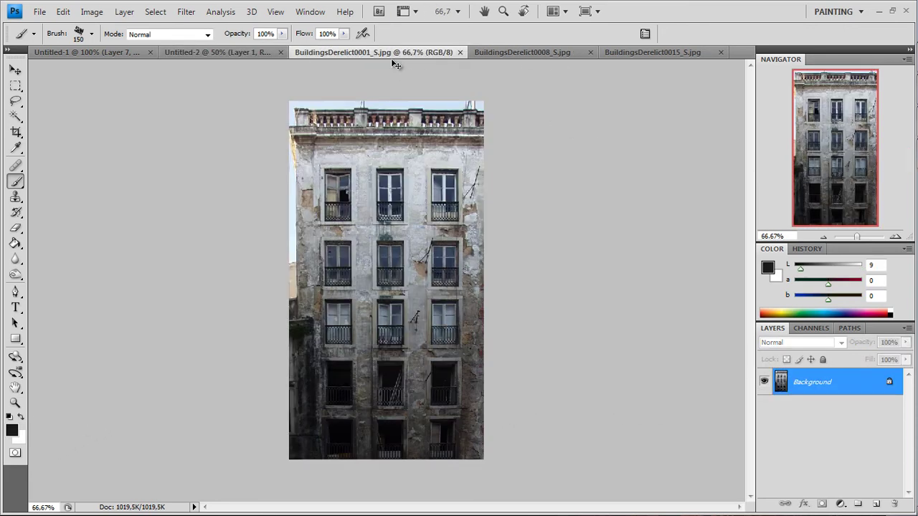
pyautogui.hotkey('ctrl', 'a')
pyautogui.hotkey('ctrl', 'x')
pyautogui.click(235, 53)
pyautogui.hotkey('ctrl', 'v')
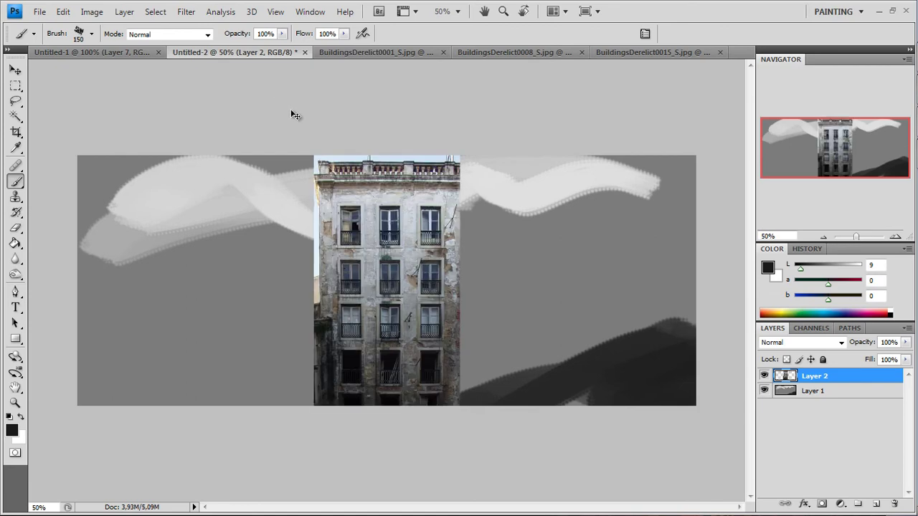
pyautogui.moveTo(426, 263); pyautogui.dragTo(233, 241)
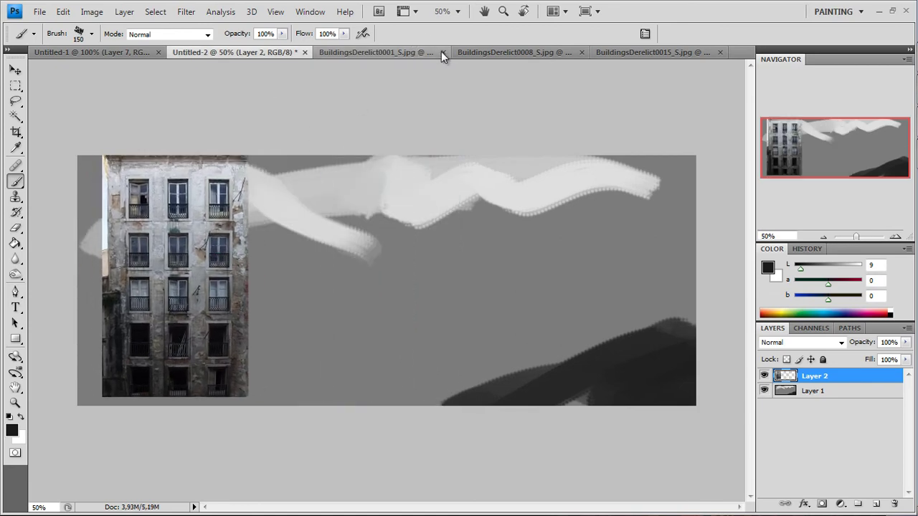
pyautogui.click(443, 52)
pyautogui.click(479, 196)
# Cut the BuildingsDerelict0008 photo, close it without saving, and paste it into Untitled-2.
pyautogui.click(423, 54)
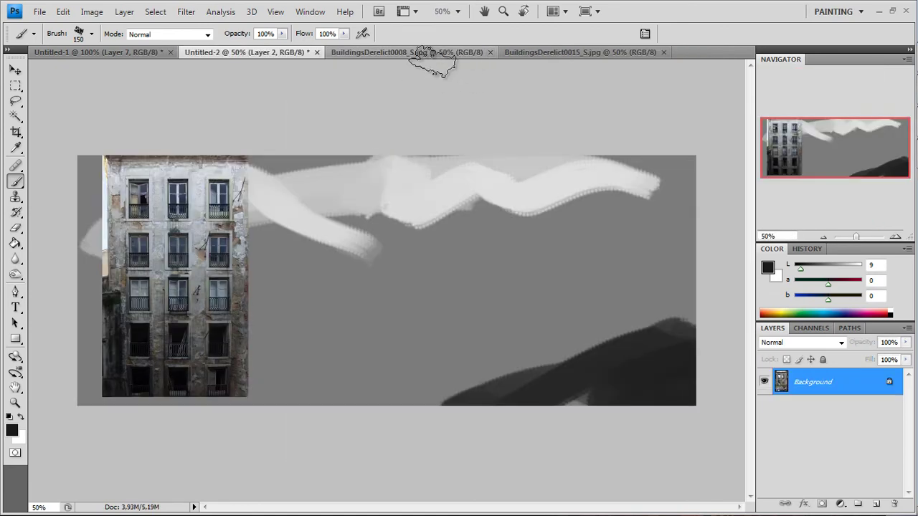
pyautogui.hotkey('ctrl', 'x')
pyautogui.click(491, 53)
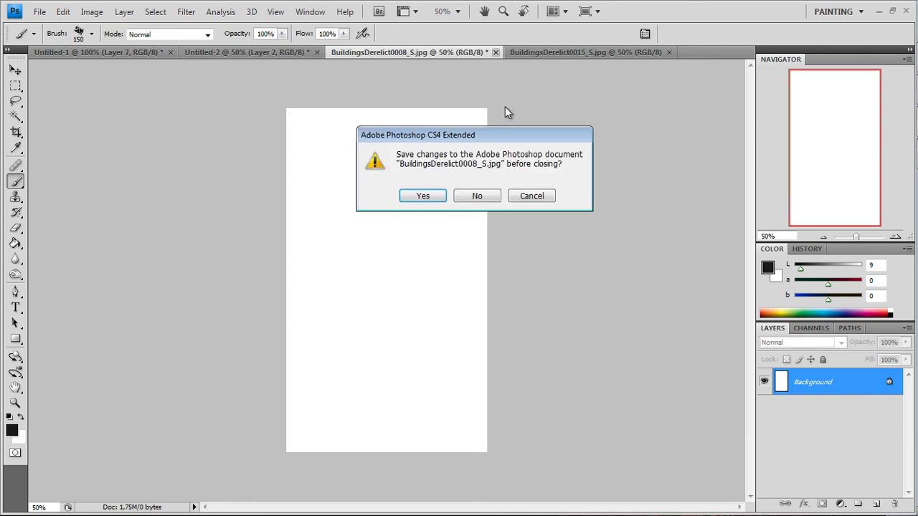
pyautogui.click(477, 197)
pyautogui.hotkey('ctrl', 'v')
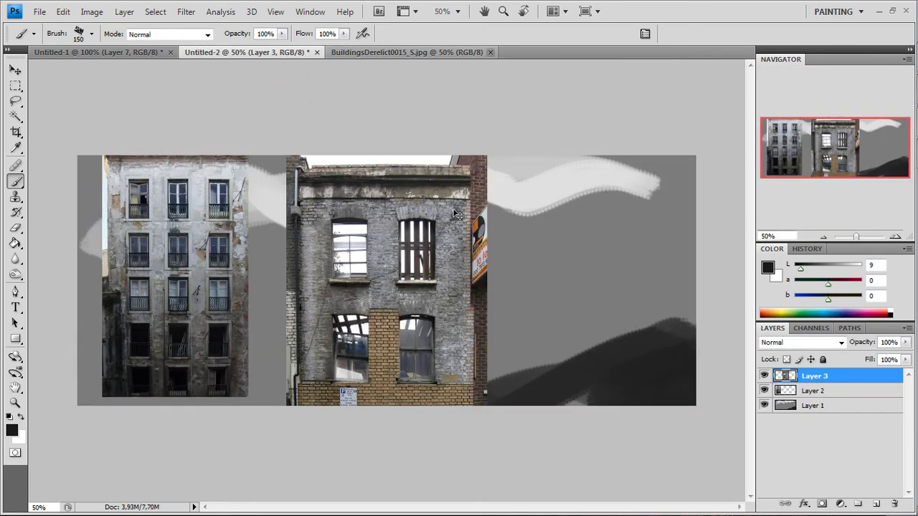
pyautogui.click(840, 504)
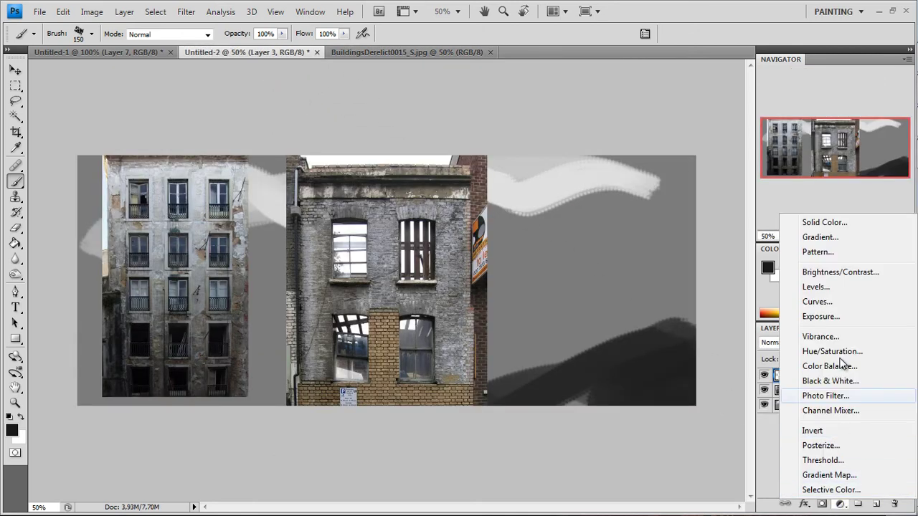
# Add a pure black Solid Color fill layer set to Hue blending.
pyautogui.click(825, 223)
pyautogui.click(552, 310)
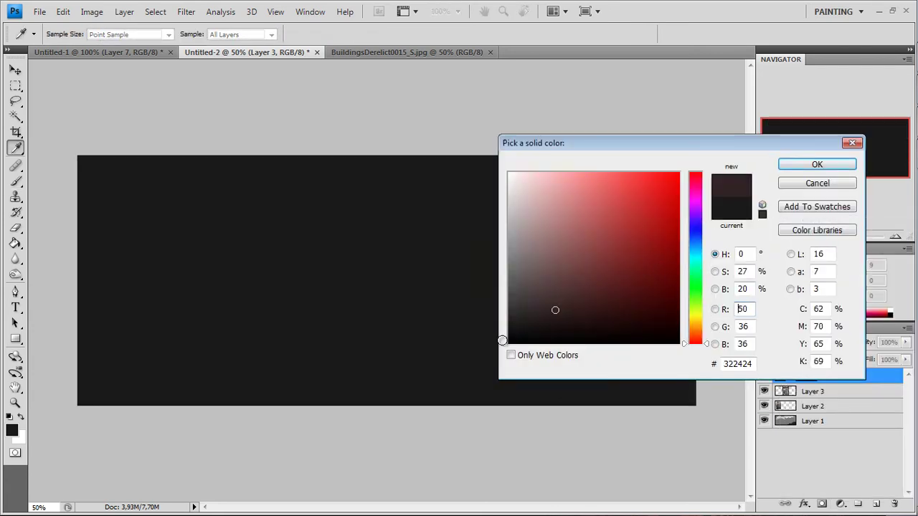
pyautogui.click(530, 343)
pyautogui.click(817, 164)
pyautogui.click(770, 343)
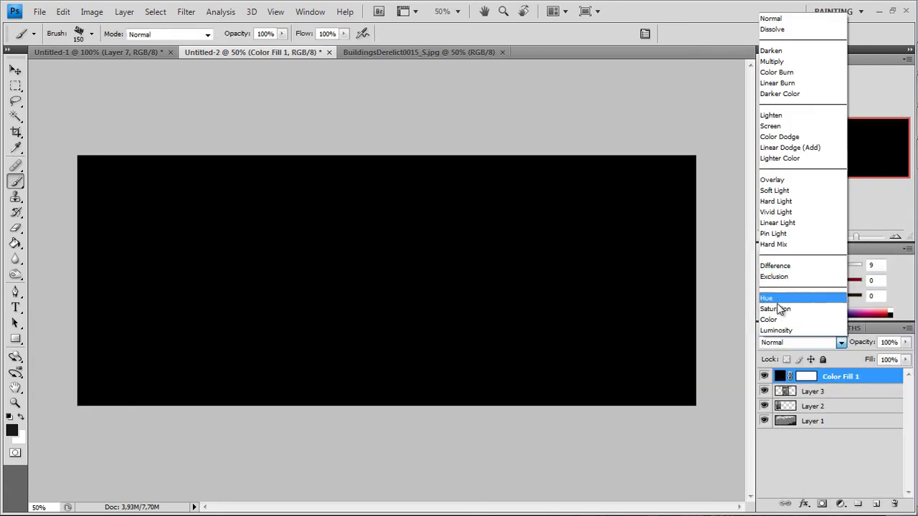
pyautogui.click(772, 307)
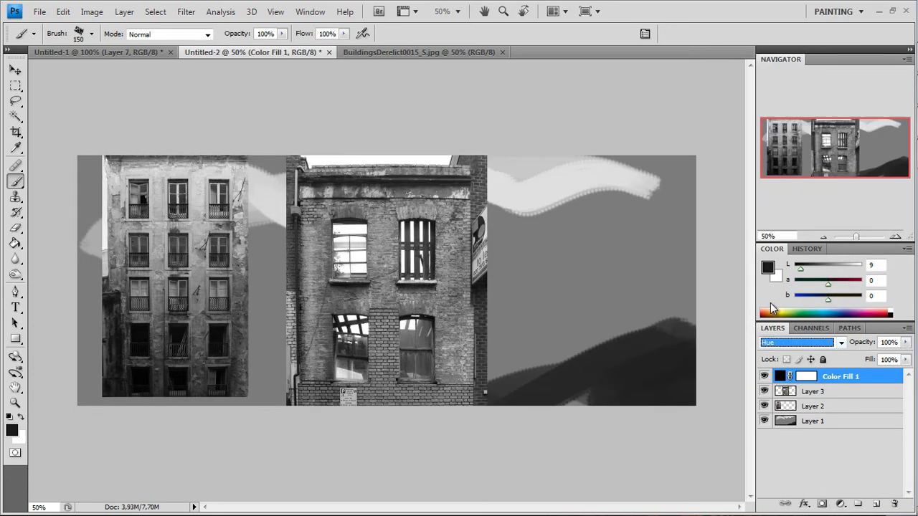
# On a new Layer 4, paint a darker sampled-grey stroke over the light band.
pyautogui.keyDown('alt'); pyautogui.click(406, 185); pyautogui.keyUp('alt')
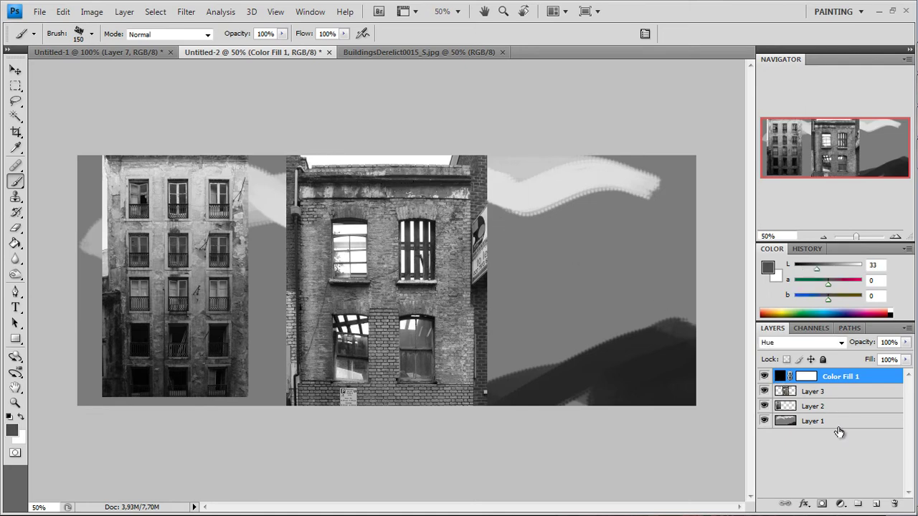
pyautogui.click(876, 507)
pyautogui.keyDown('alt'); pyautogui.click(507, 190); pyautogui.keyUp('alt')
pyautogui.moveTo(508, 191)
pyautogui.mouseDown()
pyautogui.moveTo(646, 156)
pyautogui.moveTo(569, 174)
pyautogui.moveTo(597, 225)
pyautogui.moveTo(513, 252)
pyautogui.moveTo(501, 190)
pyautogui.moveTo(532, 207)
pyautogui.moveTo(645, 197)
pyautogui.moveTo(692, 152)
pyautogui.mouseUp()
pyautogui.keyDown('alt'); pyautogui.click(461, 198); pyautogui.keyUp('alt')
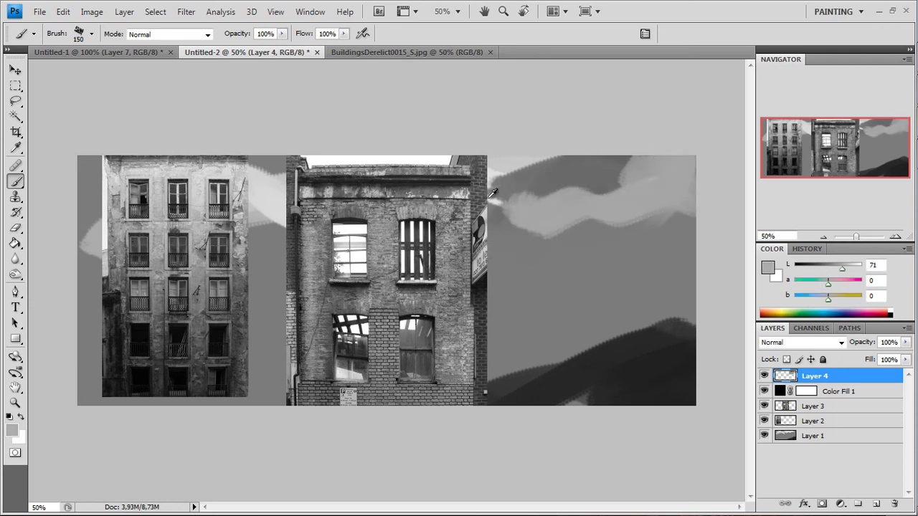
# Paint a light grey wavy stroke and a broad mid-grey stroke across the sky.
pyautogui.keyDown('alt'); pyautogui.click(476, 258); pyautogui.keyUp('alt')
pyautogui.keyDown('alt'); pyautogui.click(487, 190); pyautogui.keyUp('alt')
pyautogui.moveTo(488, 190)
pyautogui.mouseDown()
pyautogui.moveTo(525, 177)
pyautogui.moveTo(475, 342)
pyautogui.moveTo(453, 369)
pyautogui.moveTo(464, 376)
pyautogui.moveTo(561, 379)
pyautogui.moveTo(674, 272)
pyautogui.mouseUp()
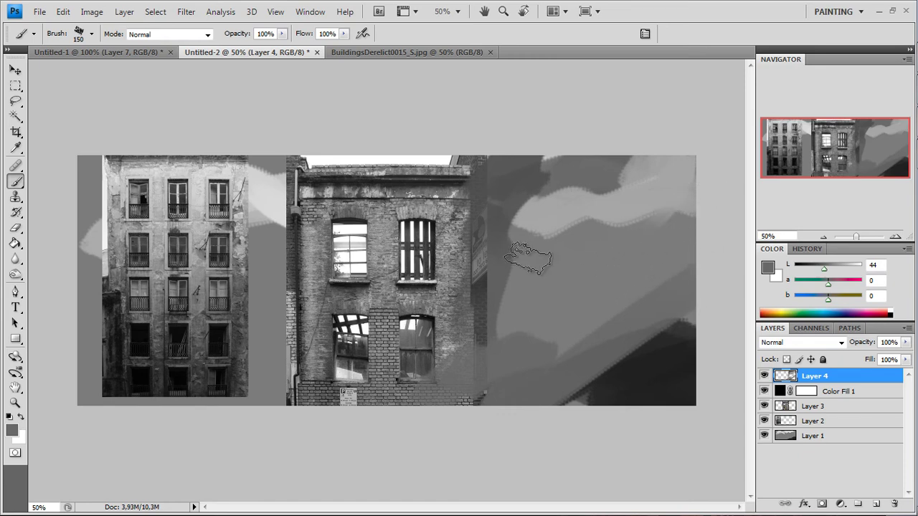
# Add sampled light grey strokes rightward from the middle photo, then a near-black sweep down the right.
pyautogui.keyDown('alt'); pyautogui.click(369, 267); pyautogui.keyUp('alt')
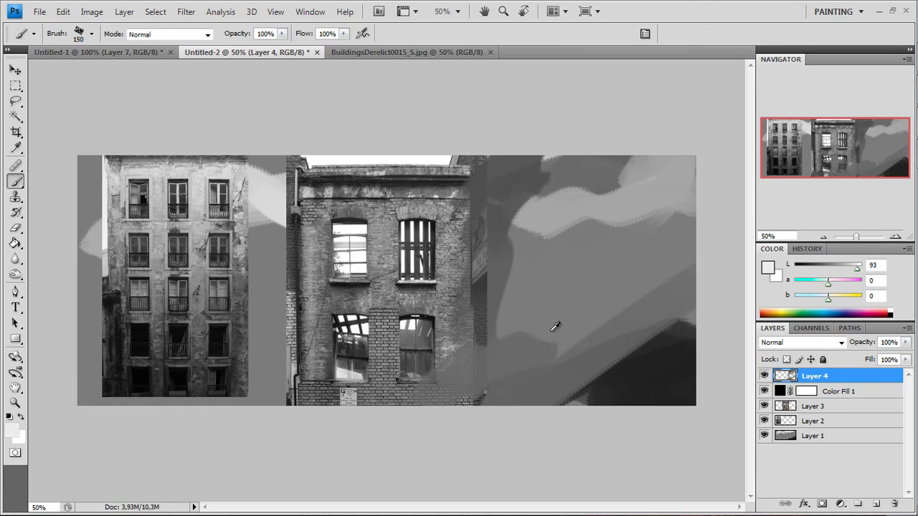
pyautogui.press('alt')
pyautogui.keyDown('alt'); pyautogui.click(415, 294); pyautogui.keyUp('alt')
pyautogui.moveTo(401, 315)
pyautogui.mouseDown()
pyautogui.moveTo(423, 265)
pyautogui.moveTo(473, 334)
pyautogui.moveTo(742, 265)
pyautogui.mouseUp()
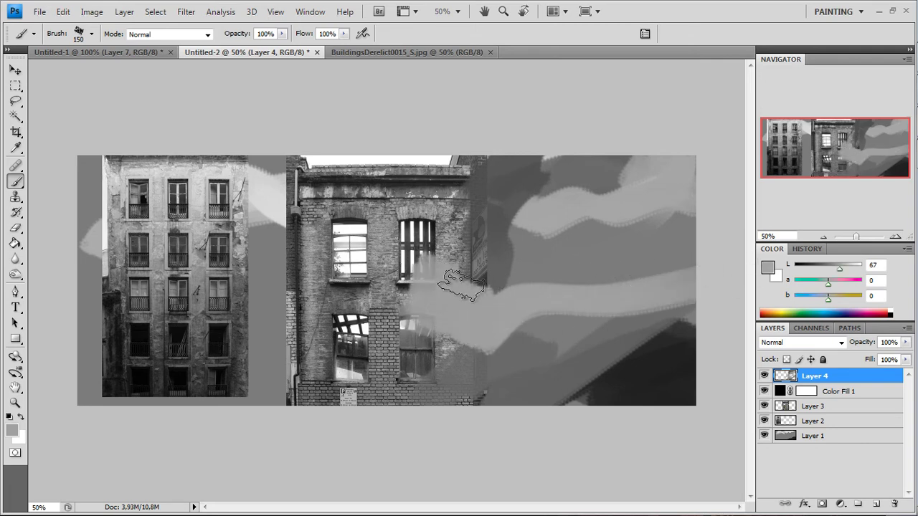
pyautogui.moveTo(475, 290)
pyautogui.mouseDown()
pyautogui.moveTo(546, 228)
pyautogui.moveTo(516, 268)
pyautogui.moveTo(522, 240)
pyautogui.moveTo(545, 266)
pyautogui.moveTo(646, 277)
pyautogui.moveTo(606, 281)
pyautogui.moveTo(628, 211)
pyautogui.mouseUp()
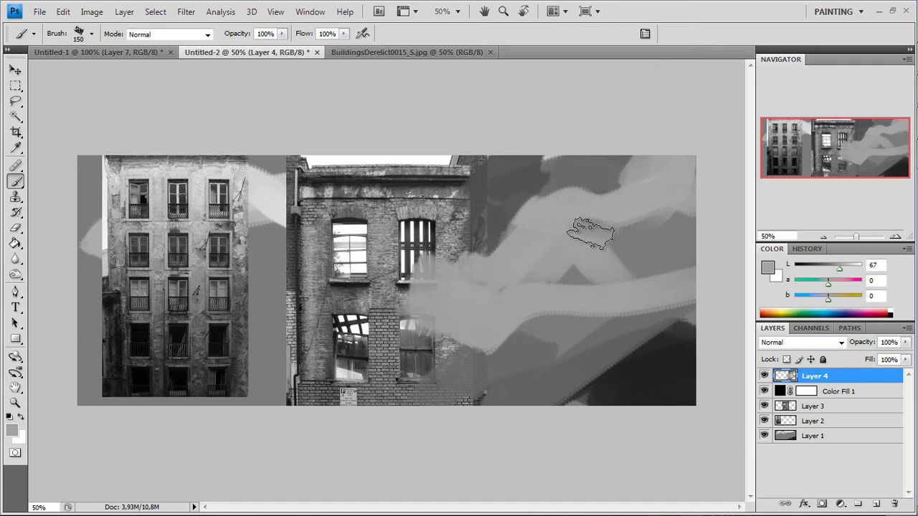
pyautogui.moveTo(590, 233)
pyautogui.mouseDown()
pyautogui.moveTo(663, 230)
pyautogui.moveTo(674, 218)
pyautogui.moveTo(680, 236)
pyautogui.moveTo(651, 229)
pyautogui.moveTo(653, 245)
pyautogui.moveTo(613, 275)
pyautogui.mouseUp()
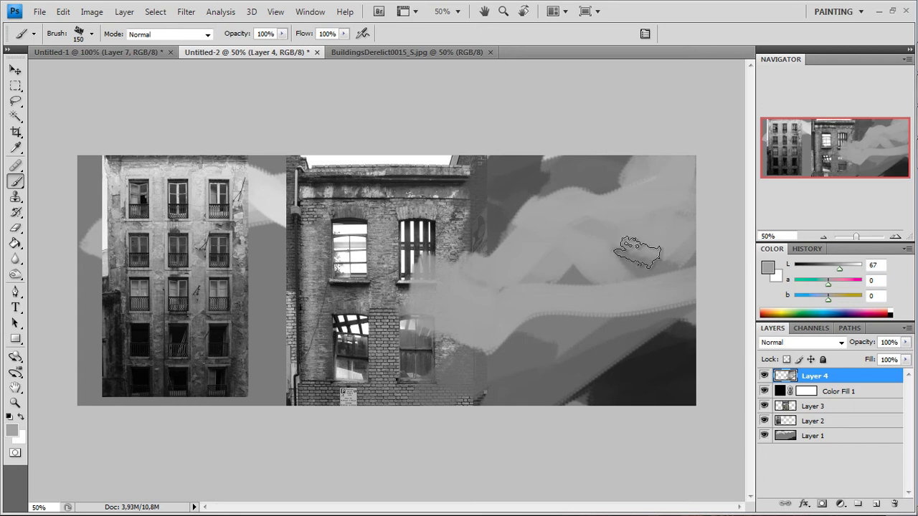
pyautogui.moveTo(444, 307)
pyautogui.mouseDown()
pyautogui.moveTo(374, 286)
pyautogui.moveTo(422, 337)
pyautogui.mouseUp()
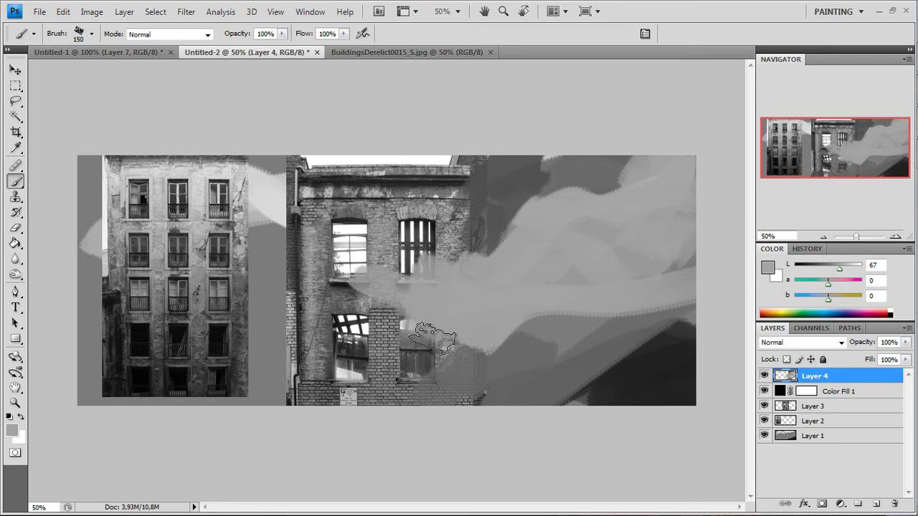
pyautogui.keyDown('alt'); pyautogui.click(645, 381); pyautogui.keyUp('alt')
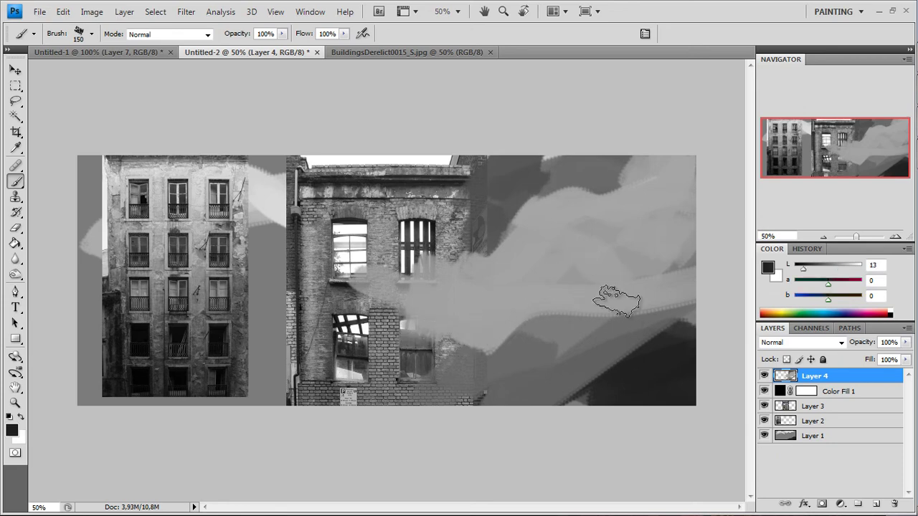
pyautogui.moveTo(653, 359)
pyautogui.mouseDown()
pyautogui.moveTo(686, 282)
pyautogui.moveTo(659, 336)
pyautogui.moveTo(591, 391)
pyautogui.moveTo(479, 425)
pyautogui.moveTo(658, 368)
pyautogui.moveTo(471, 423)
pyautogui.moveTo(518, 401)
pyautogui.moveTo(405, 420)
pyautogui.mouseUp()
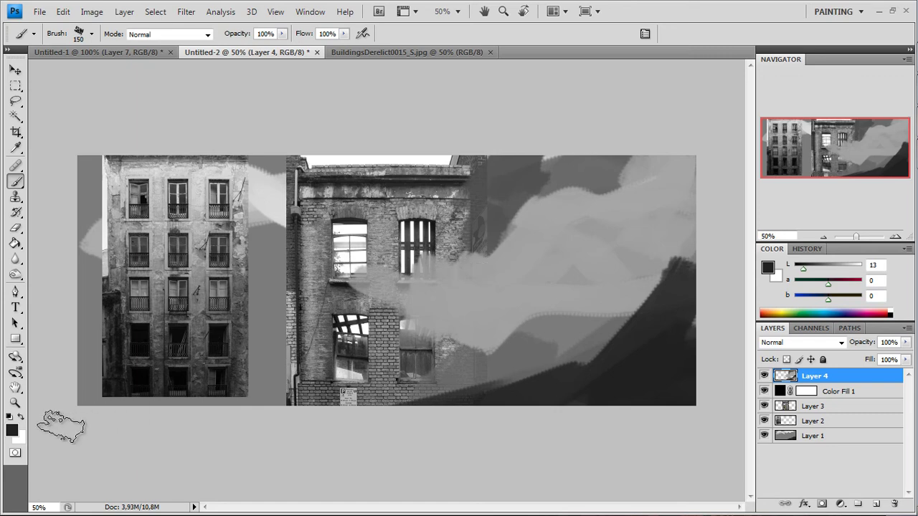
# Try dark red and teal in the foreground colour chooser, then dismiss it unchanged.
pyautogui.click(11, 430)
pyautogui.click(673, 299)
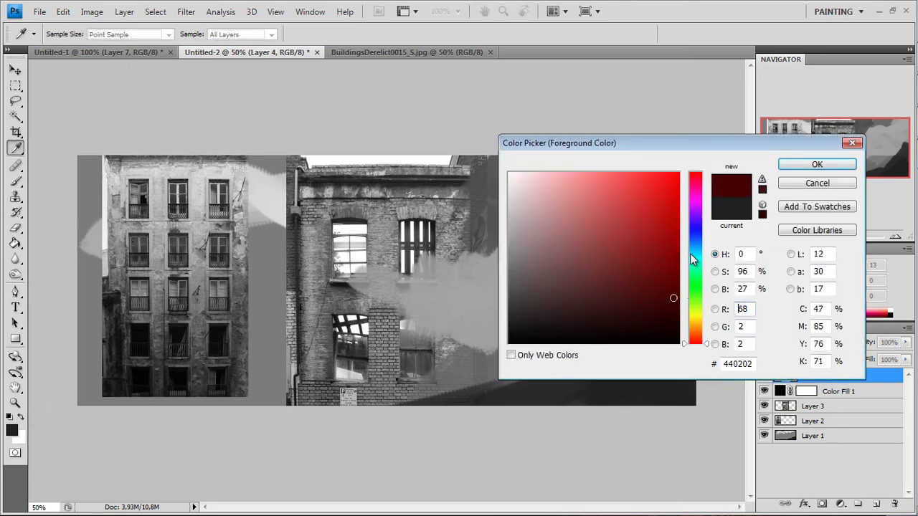
pyautogui.click(690, 254)
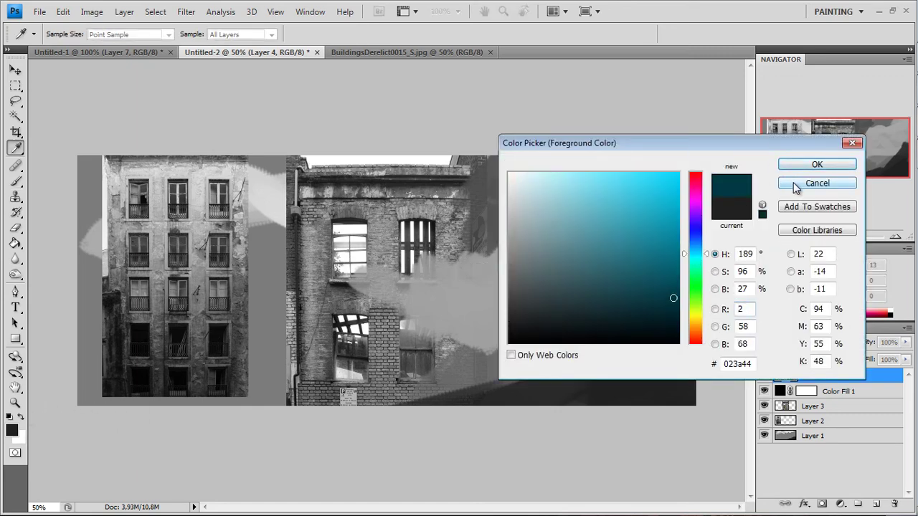
pyautogui.click(796, 185)
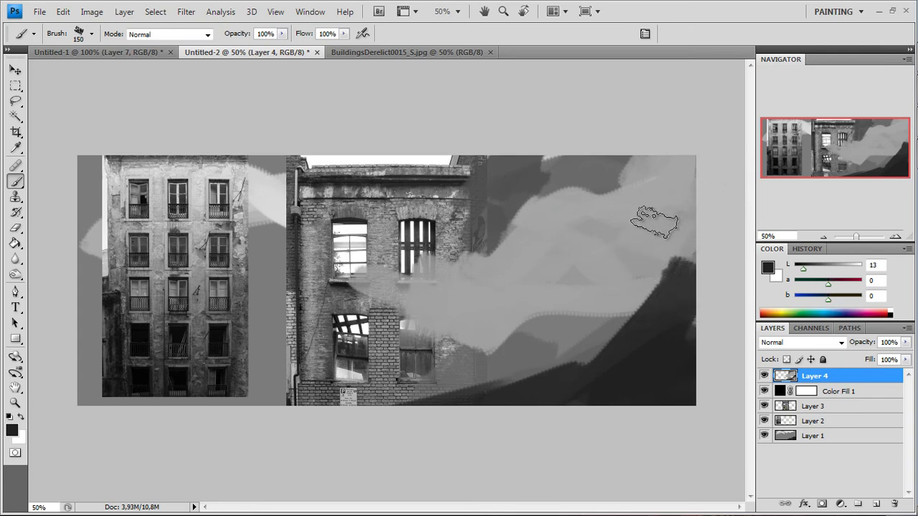
# Sample a mid-grey, shrink the brush, and paint a thin light-grey stroke in the dark corner.
pyautogui.keyDown('alt'); pyautogui.click(662, 275); pyautogui.keyUp('alt')
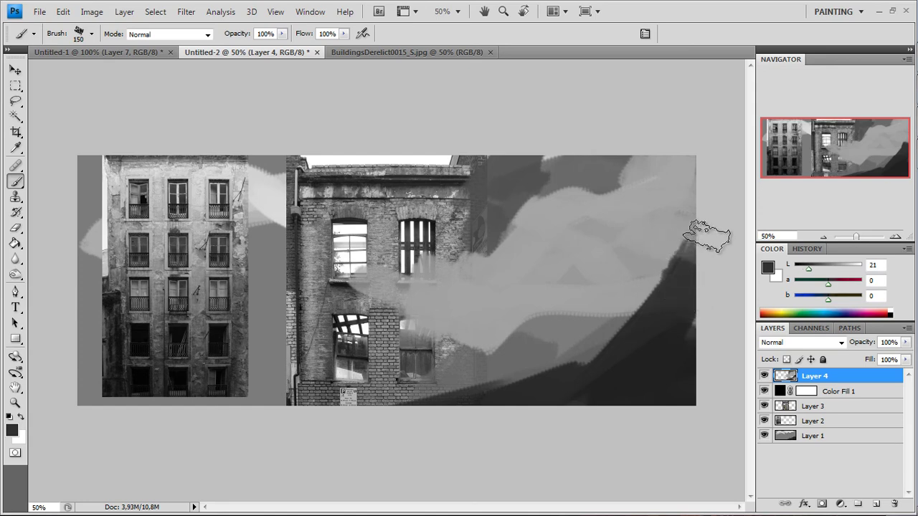
pyautogui.keyDown('alt'); pyautogui.click(647, 364); pyautogui.keyUp('alt')
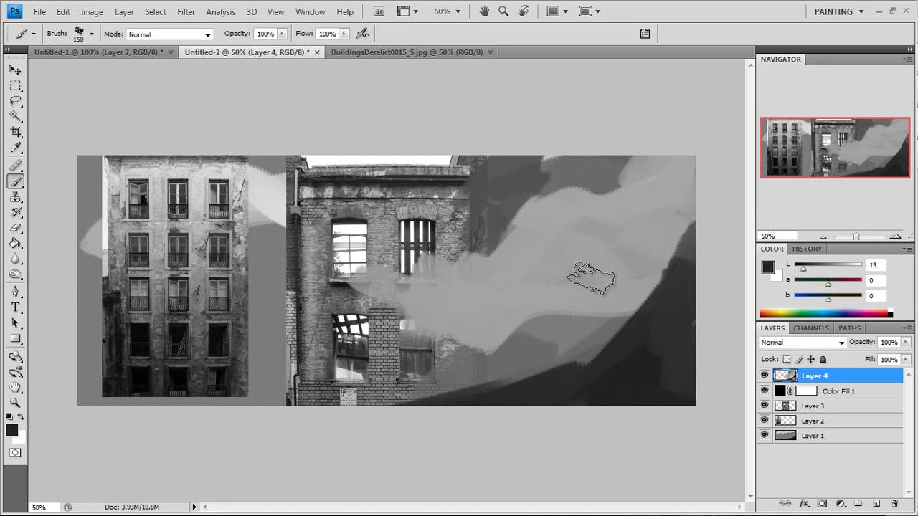
pyautogui.keyDown('alt'); pyautogui.click(595, 282); pyautogui.keyUp('alt')
pyautogui.press('[')
pyautogui.press('[')
pyautogui.press('[')
pyautogui.press('[')
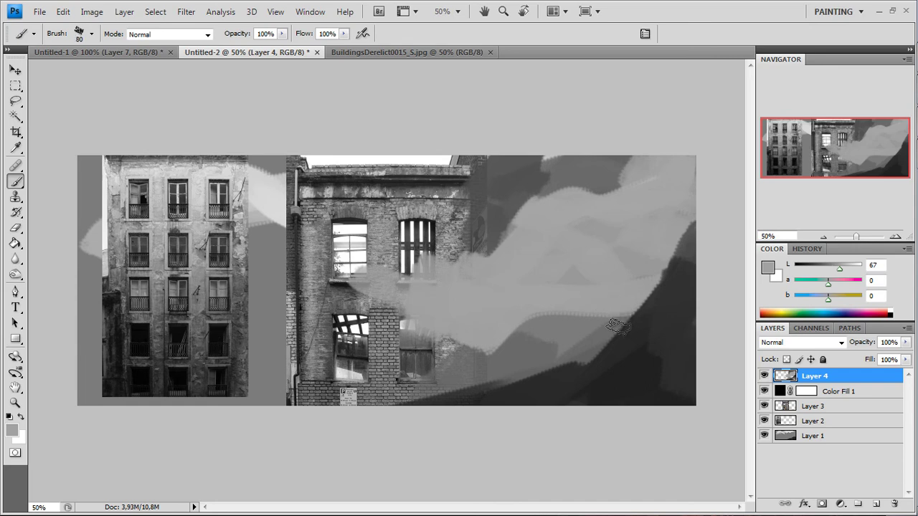
pyautogui.press('[')
pyautogui.moveTo(581, 390); pyautogui.dragTo(654, 336)
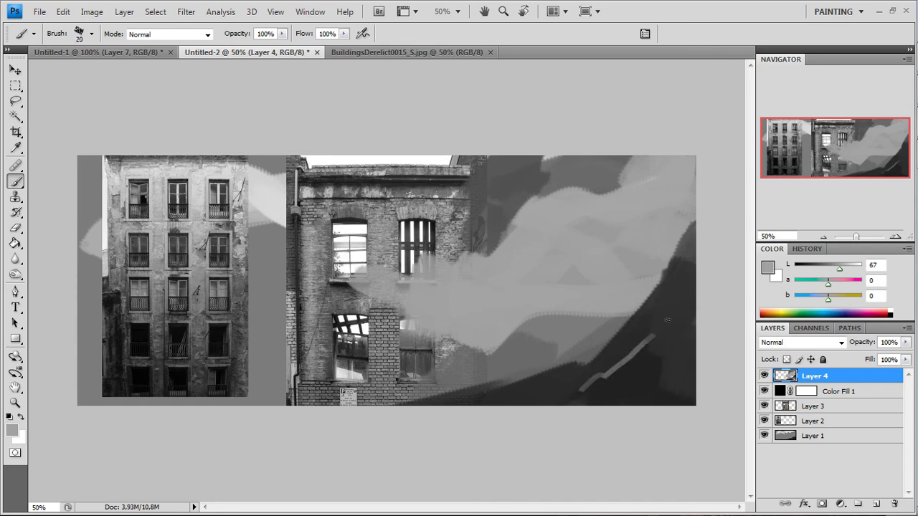
# Sample a dark grey and paint a dark stroke along the right edge.
pyautogui.keyDown('alt'); pyautogui.click(621, 382); pyautogui.keyUp('alt')
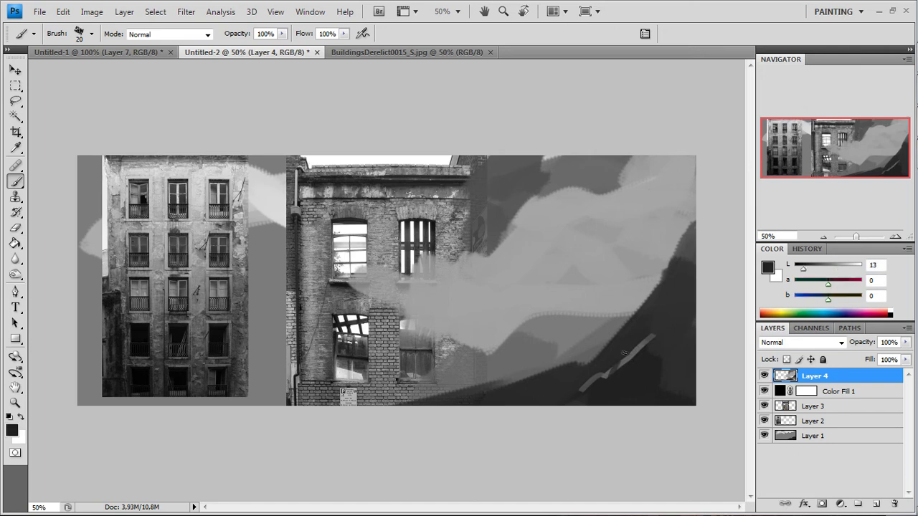
pyautogui.keyDown('alt'); pyautogui.click(661, 294); pyautogui.keyUp('alt')
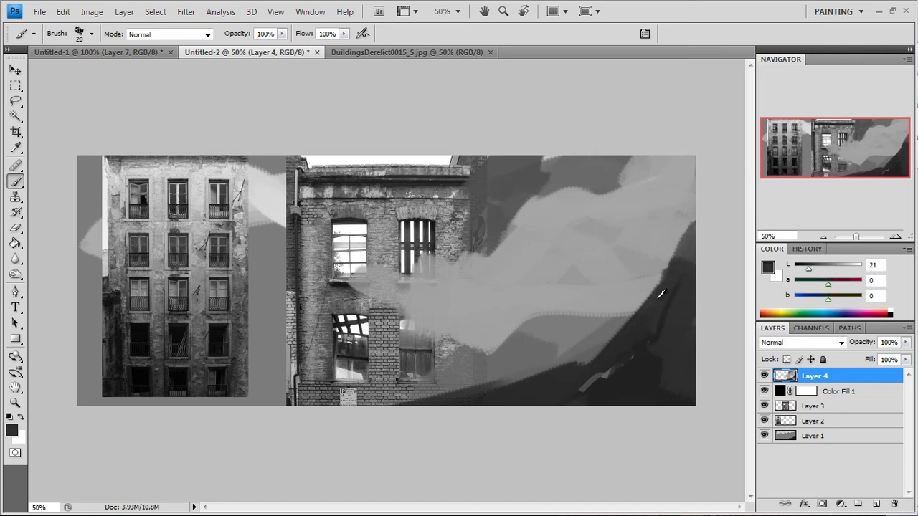
pyautogui.moveTo(688, 258); pyautogui.dragTo(695, 153)
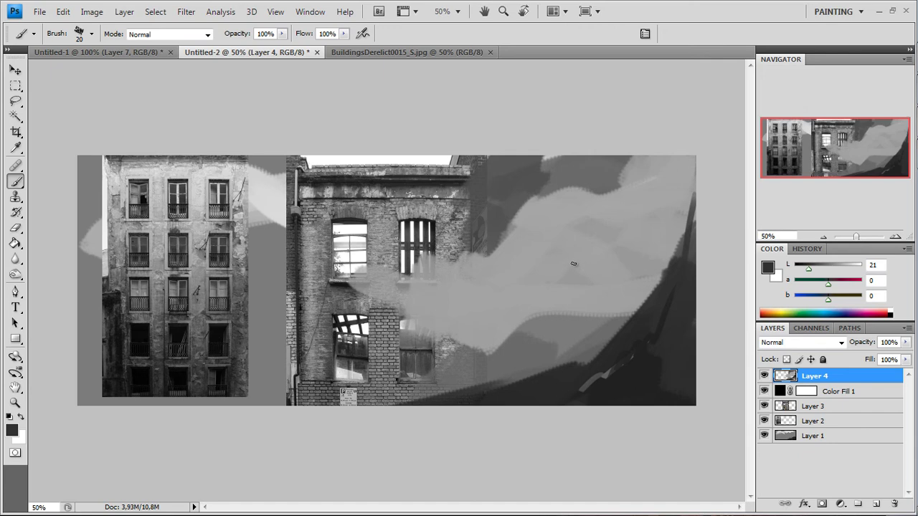
# Move Color Fill 1 above Layer 4, set it to Hue, and toggle its visibility to compare.
pyautogui.click(765, 392)
pyautogui.moveTo(845, 394); pyautogui.dragTo(846, 378)
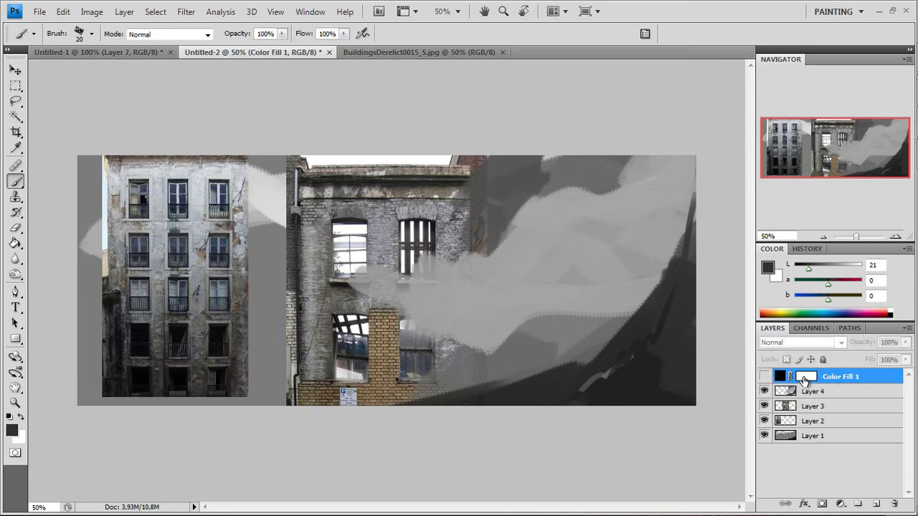
pyautogui.click(764, 378)
pyautogui.click(784, 344)
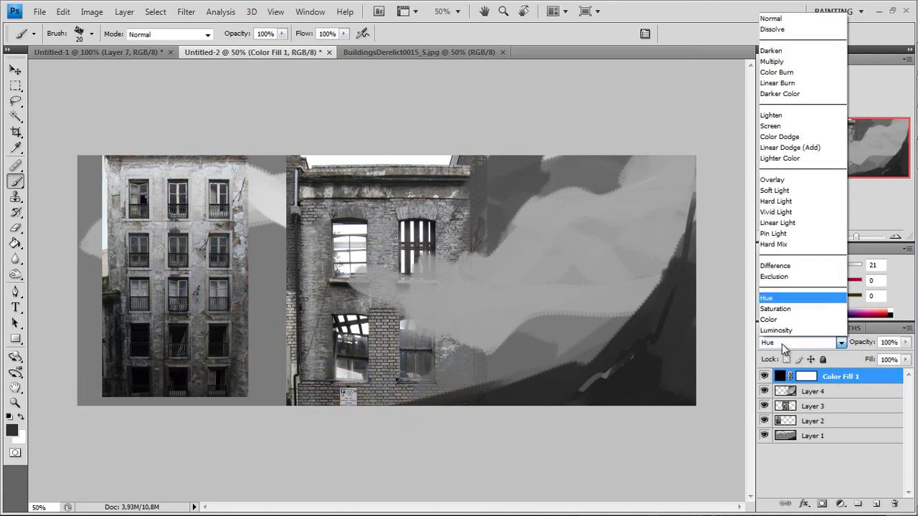
pyautogui.click(786, 351)
pyautogui.click(763, 377)
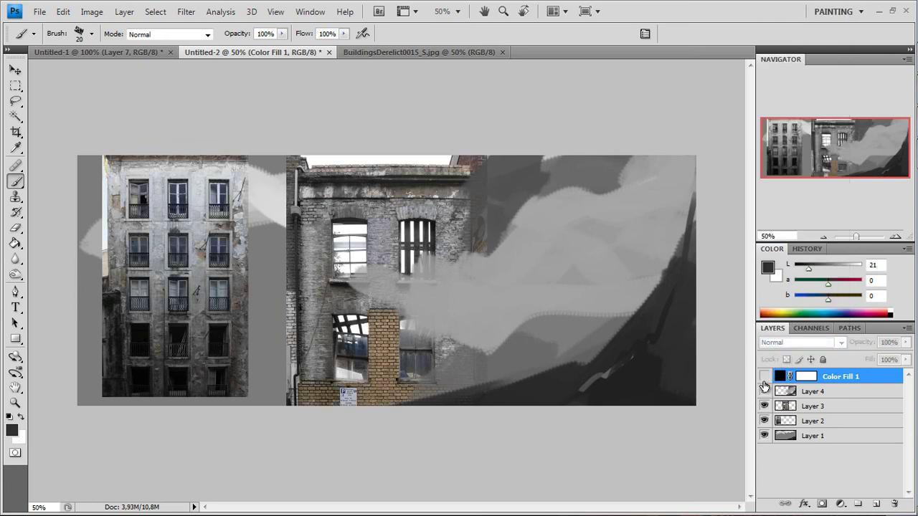
pyautogui.click(764, 378)
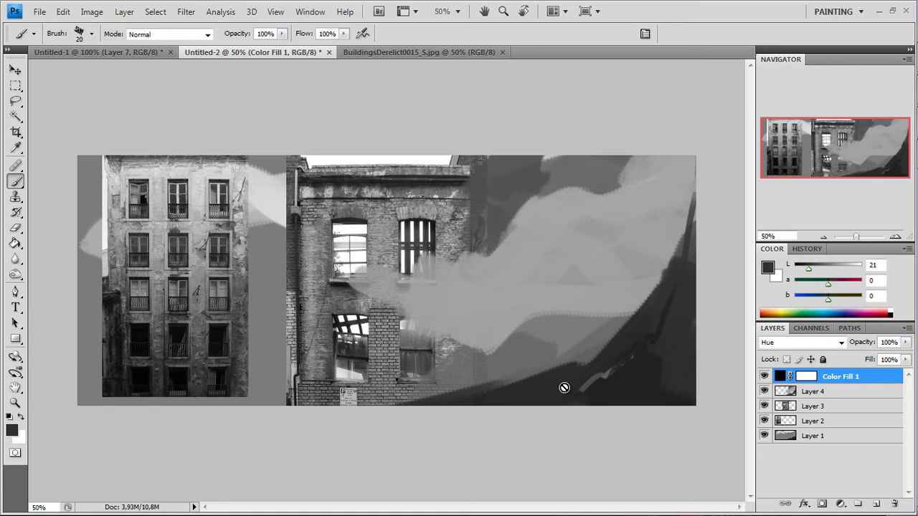
# Add a new empty layer on top and return to the Brush tool.
pyautogui.click(874, 504)
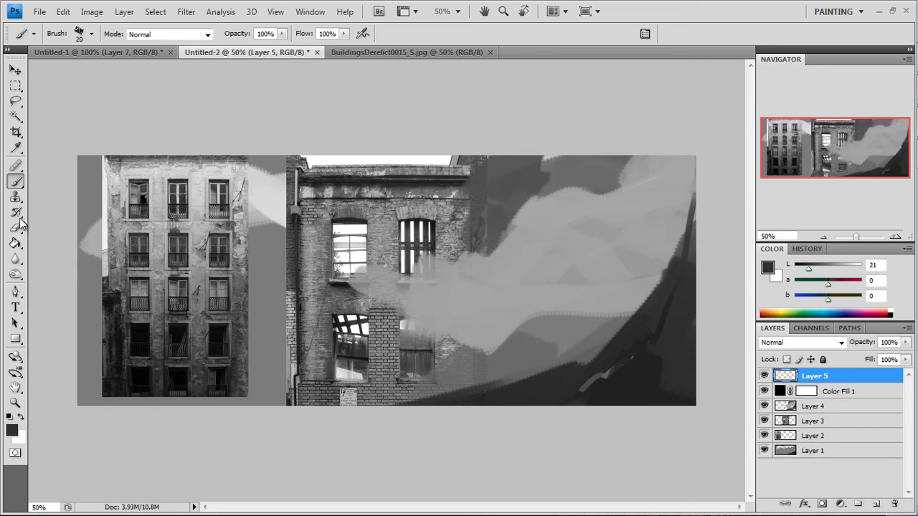
pyautogui.click(16, 244)
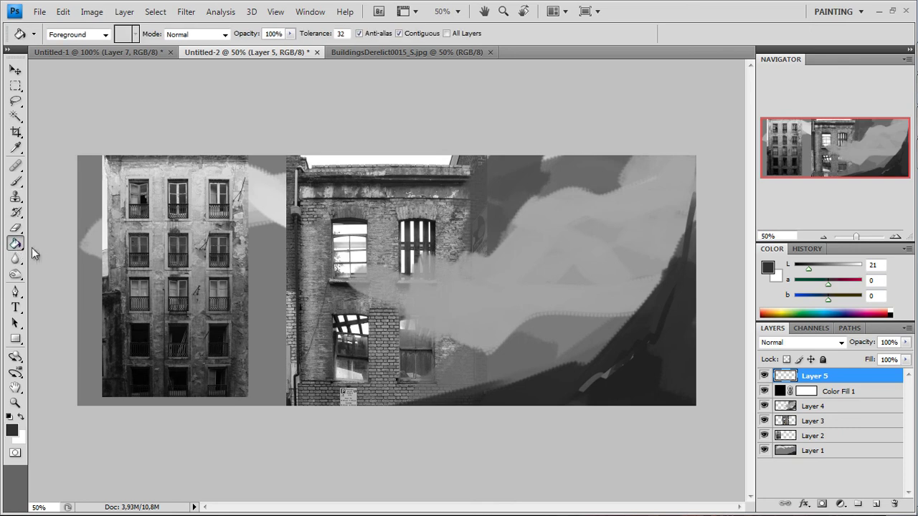
pyautogui.click(16, 244)
pyautogui.click(72, 242)
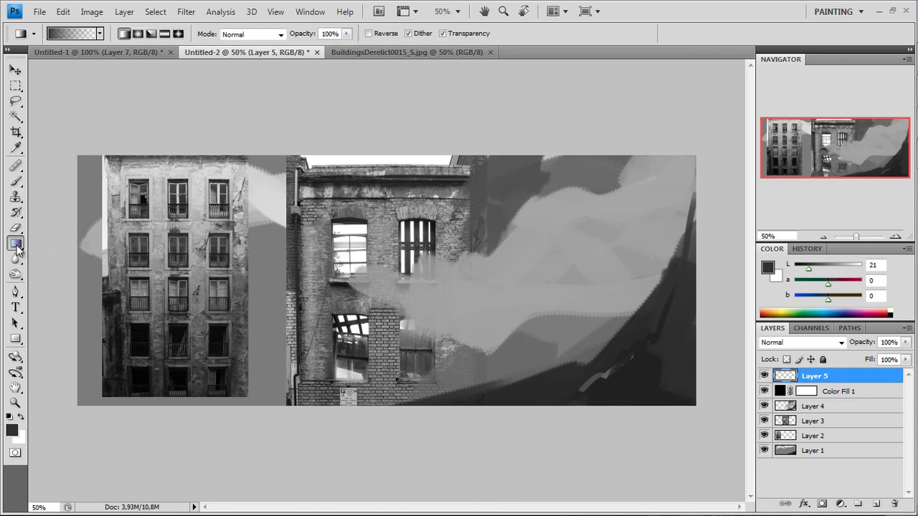
pyautogui.click(16, 244)
pyautogui.click(16, 181)
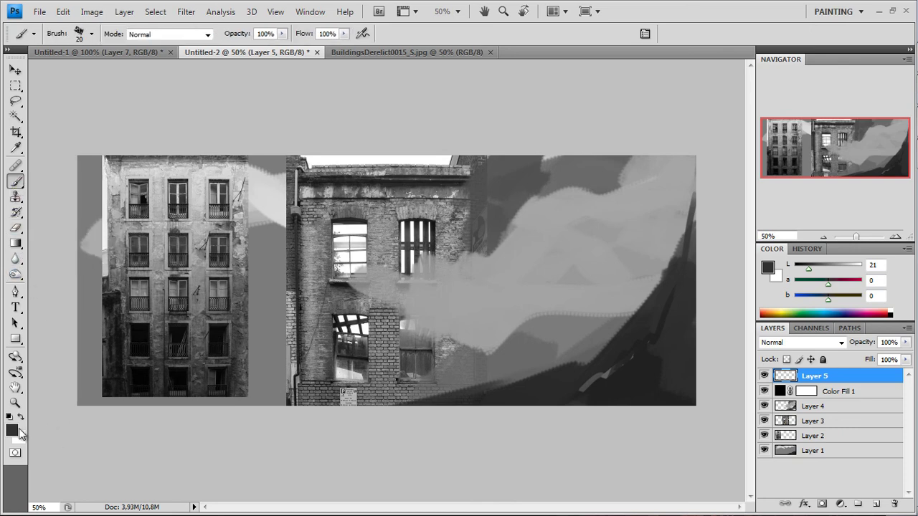
# Paint a vertical red test stroke and a blue stroke beside it.
pyautogui.click(20, 433)
pyautogui.moveTo(689, 172); pyautogui.dragTo(717, 149)
pyautogui.click(803, 164)
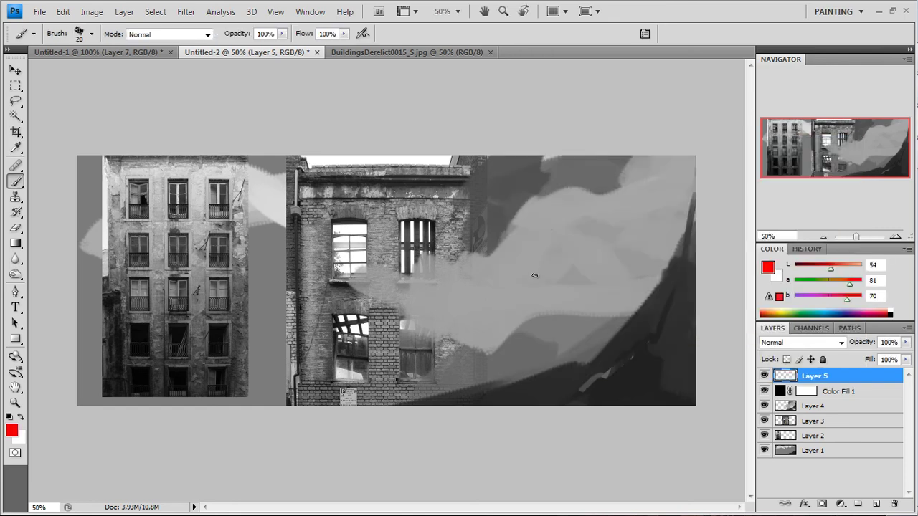
pyautogui.moveTo(532, 212); pyautogui.dragTo(535, 262)
pyautogui.moveTo(536, 223)
pyautogui.mouseDown()
pyautogui.moveTo(539, 265)
pyautogui.moveTo(539, 227)
pyautogui.mouseUp()
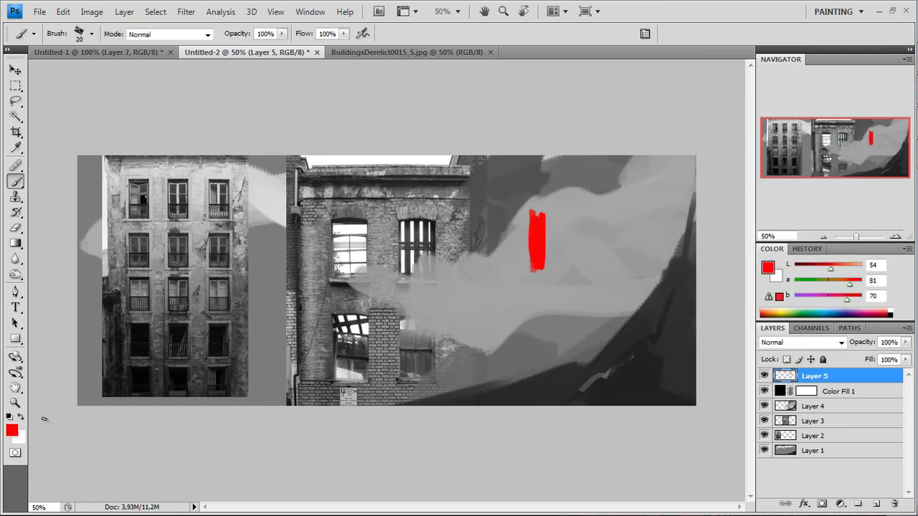
pyautogui.click(12, 430)
pyautogui.click(695, 249)
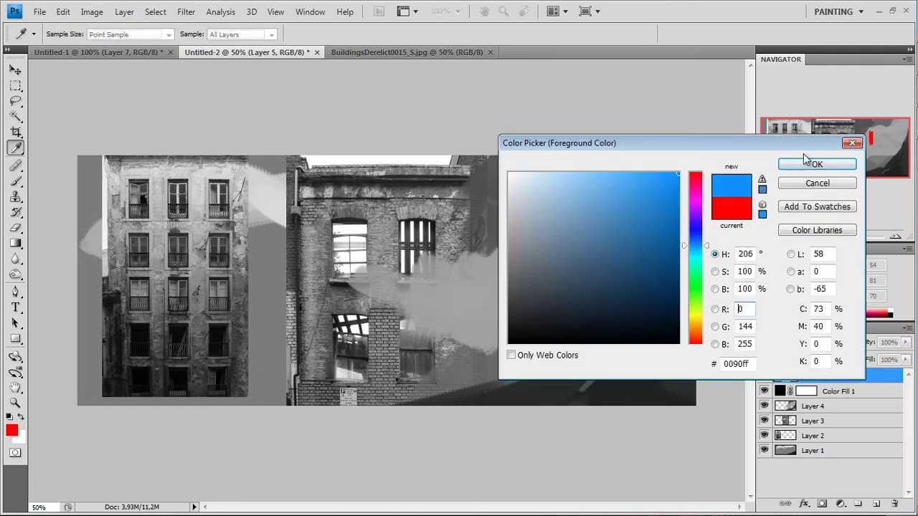
pyautogui.click(810, 161)
pyautogui.moveTo(545, 212); pyautogui.dragTo(545, 251)
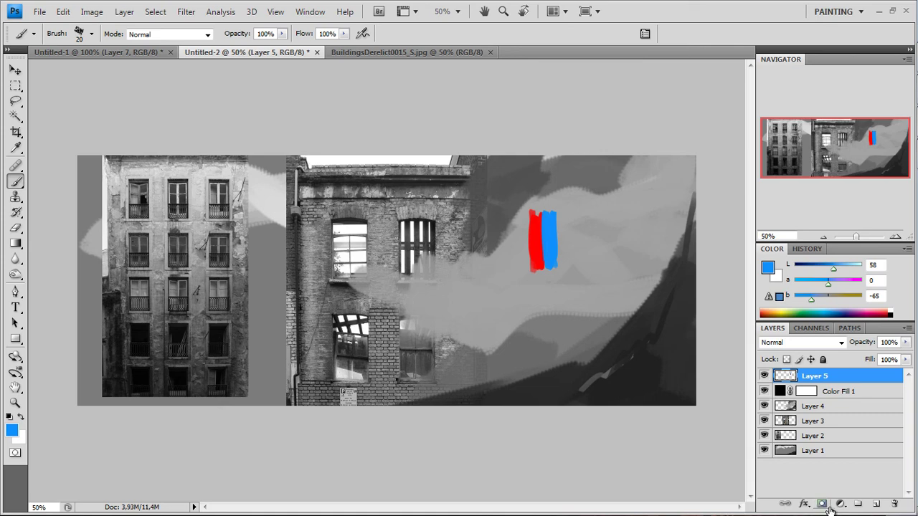
# Drag Color Fill 1 above Layer 5 in the Layers panel.
pyautogui.click(806, 508)
pyautogui.click(810, 428)
pyautogui.moveTo(824, 391)
pyautogui.mouseDown()
pyautogui.moveTo(836, 393)
pyautogui.moveTo(837, 376)
pyautogui.moveTo(829, 380)
pyautogui.mouseUp()
# Confirm rasterizing Color Fill 1 and select Layer 5.
pyautogui.click(573, 280)
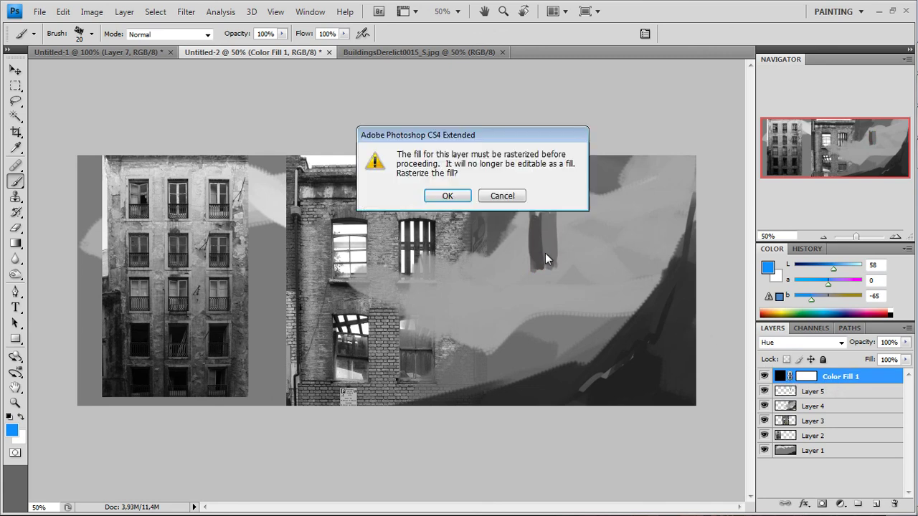
pyautogui.press('Return')
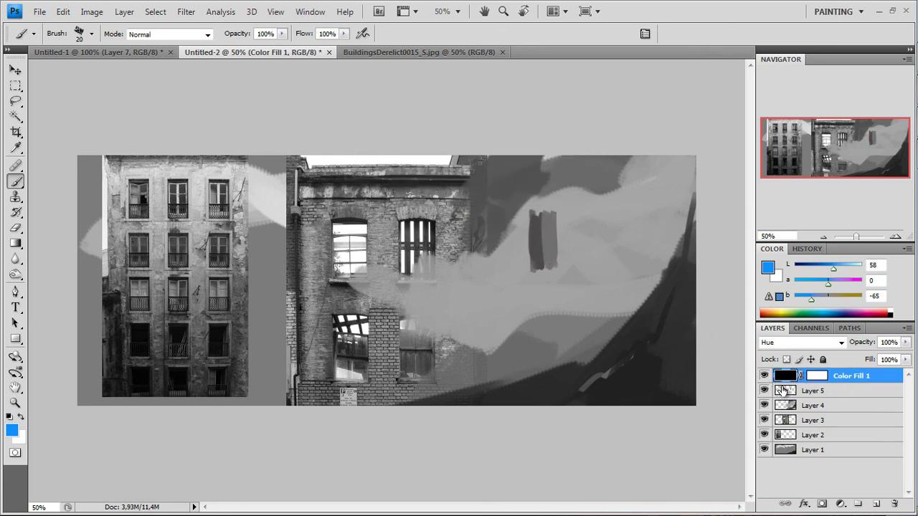
pyautogui.click(781, 389)
# Set the foreground to a darker blue and show the fill layer to compare values.
pyautogui.click(12, 430)
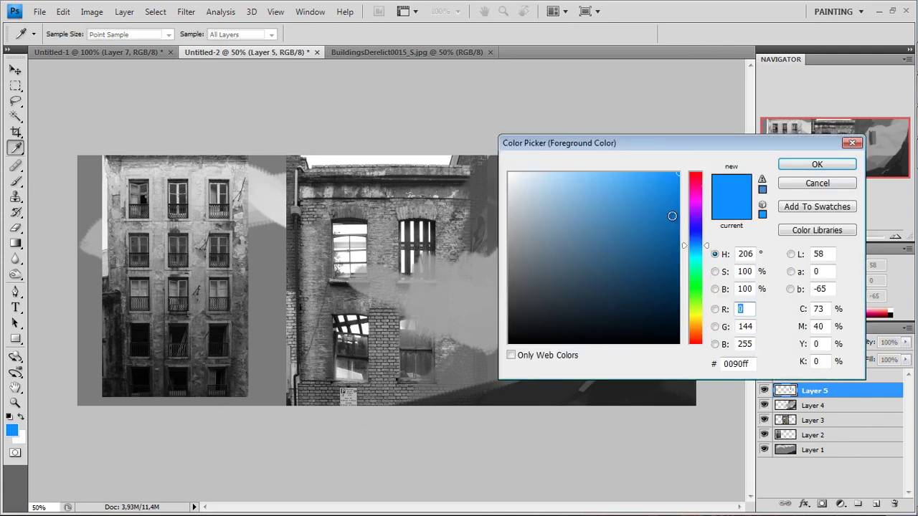
pyautogui.moveTo(702, 150); pyautogui.dragTo(702, 323)
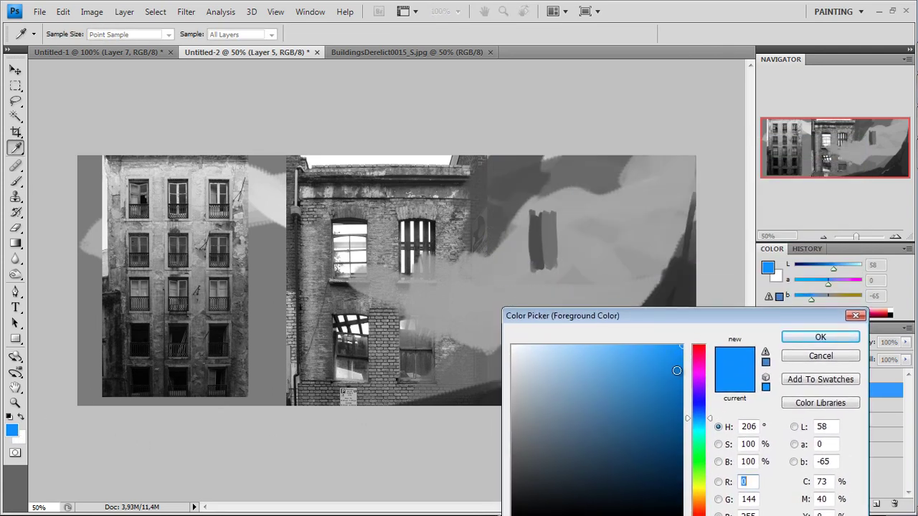
pyautogui.click(681, 410)
pyautogui.click(820, 337)
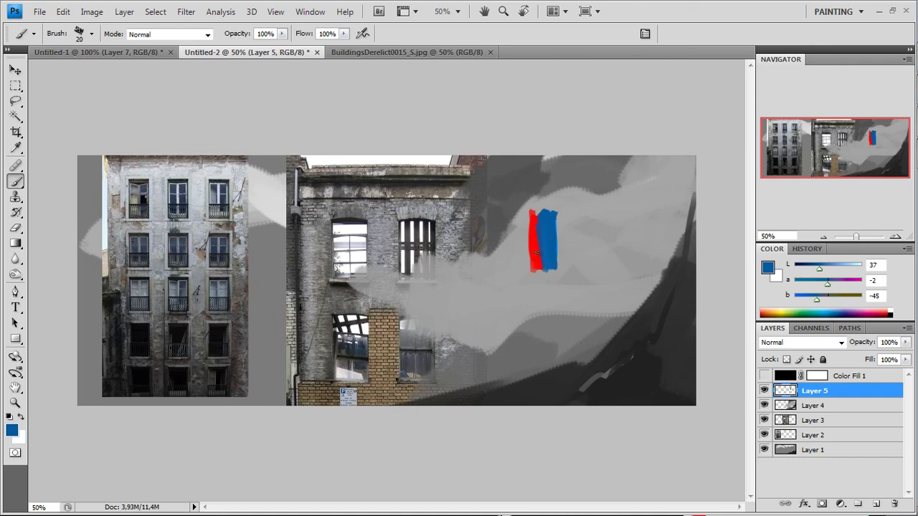
pyautogui.click(764, 376)
# Paint a lighter blue stroke on the test block.
pyautogui.click(11, 430)
pyautogui.click(653, 348)
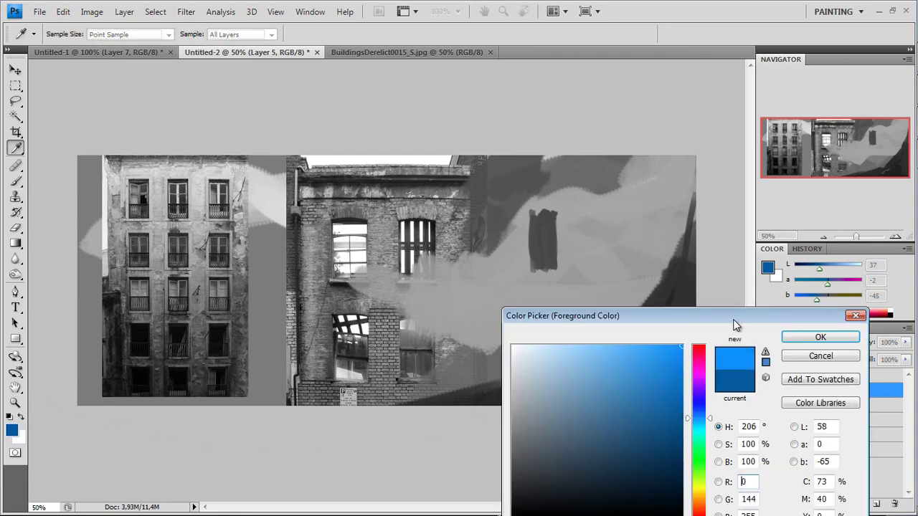
pyautogui.click(641, 347)
pyautogui.click(820, 337)
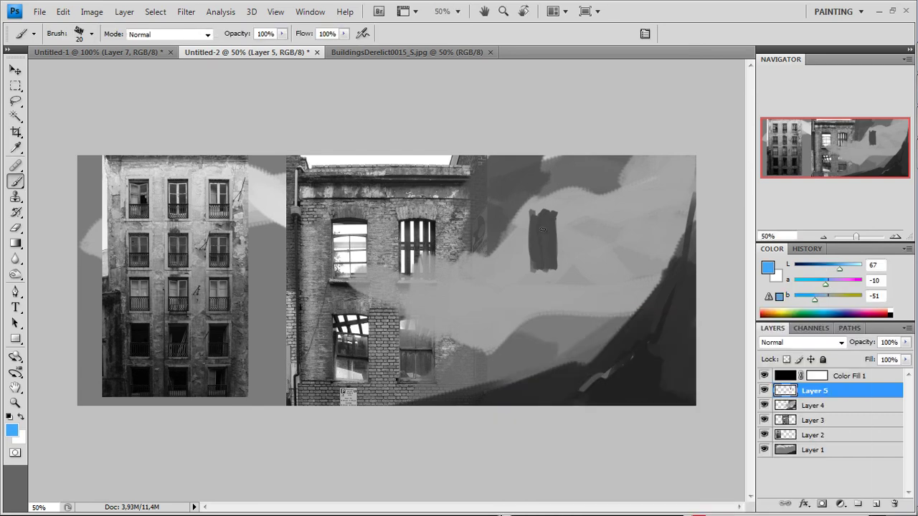
pyautogui.moveTo(544, 228)
pyautogui.mouseDown()
pyautogui.moveTo(542, 260)
pyautogui.moveTo(548, 264)
pyautogui.moveTo(550, 211)
pyautogui.moveTo(553, 265)
pyautogui.moveTo(538, 214)
pyautogui.moveTo(549, 210)
pyautogui.moveTo(556, 249)
pyautogui.moveTo(554, 213)
pyautogui.moveTo(540, 214)
pyautogui.moveTo(540, 277)
pyautogui.mouseUp()
# Switch the foreground to pure red and paint red strokes on the test block.
pyautogui.click(12, 430)
pyautogui.click(699, 348)
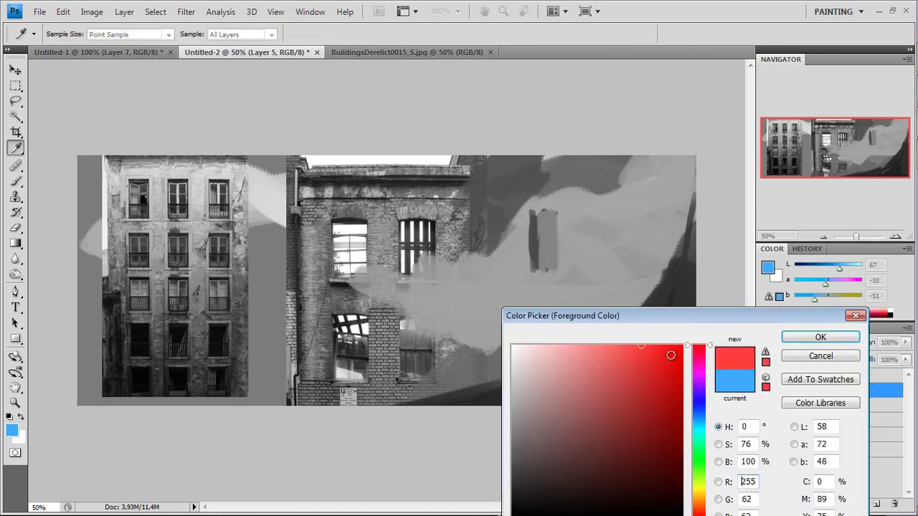
pyautogui.click(683, 346)
pyautogui.click(794, 341)
pyautogui.moveTo(560, 213)
pyautogui.mouseDown()
pyautogui.moveTo(556, 273)
pyautogui.moveTo(554, 215)
pyautogui.moveTo(553, 261)
pyautogui.mouseUp()
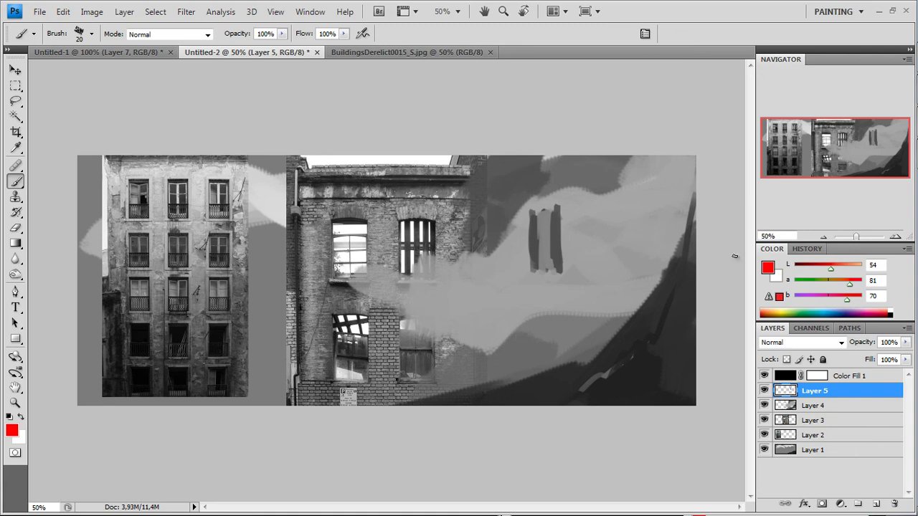
# Switch to the Untitled-1 document with the greyscale landscape painting.
pyautogui.click(123, 53)
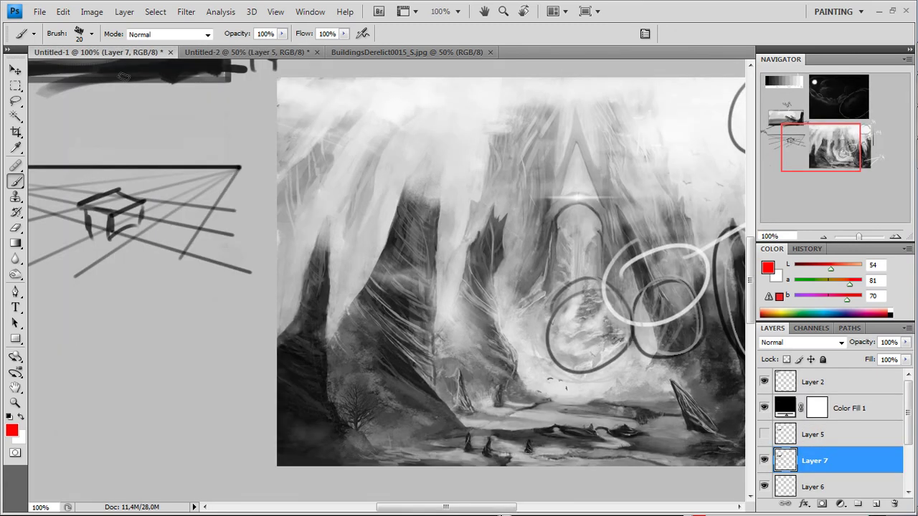